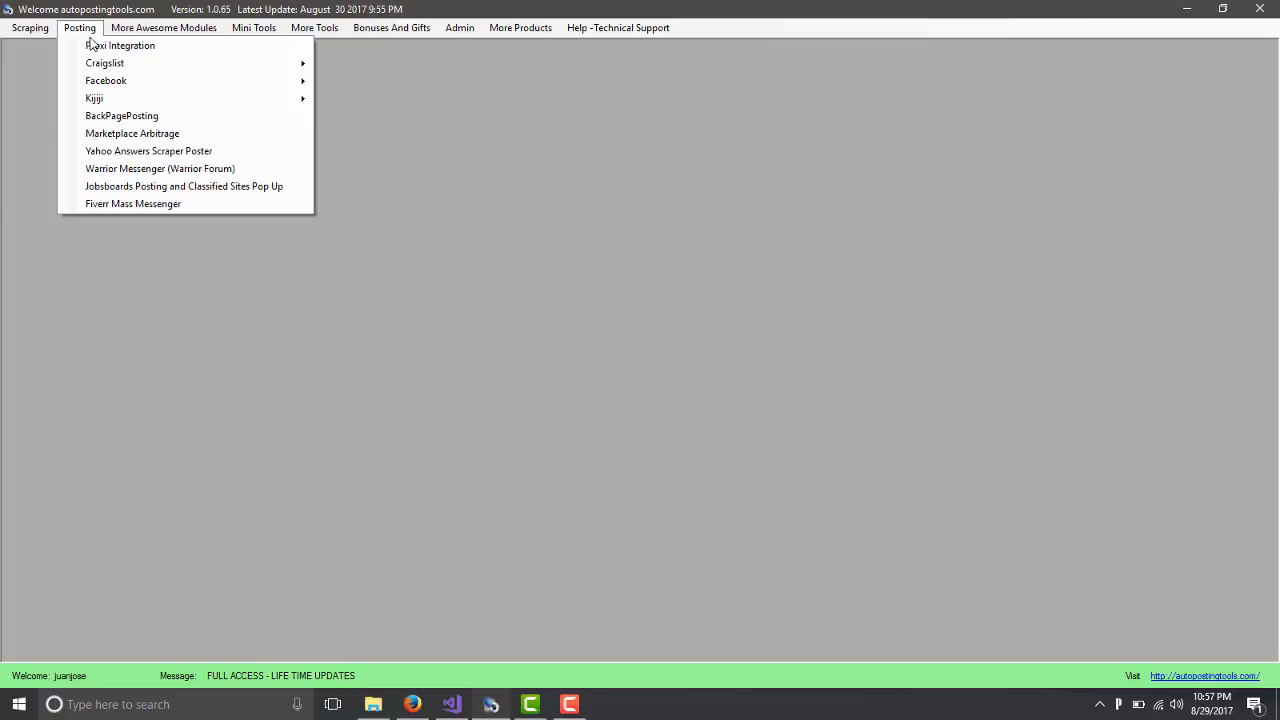
Open the BackPagePosting module from the Posting menu.
{"action": "mouse_move", "coordinate": [122, 66]}
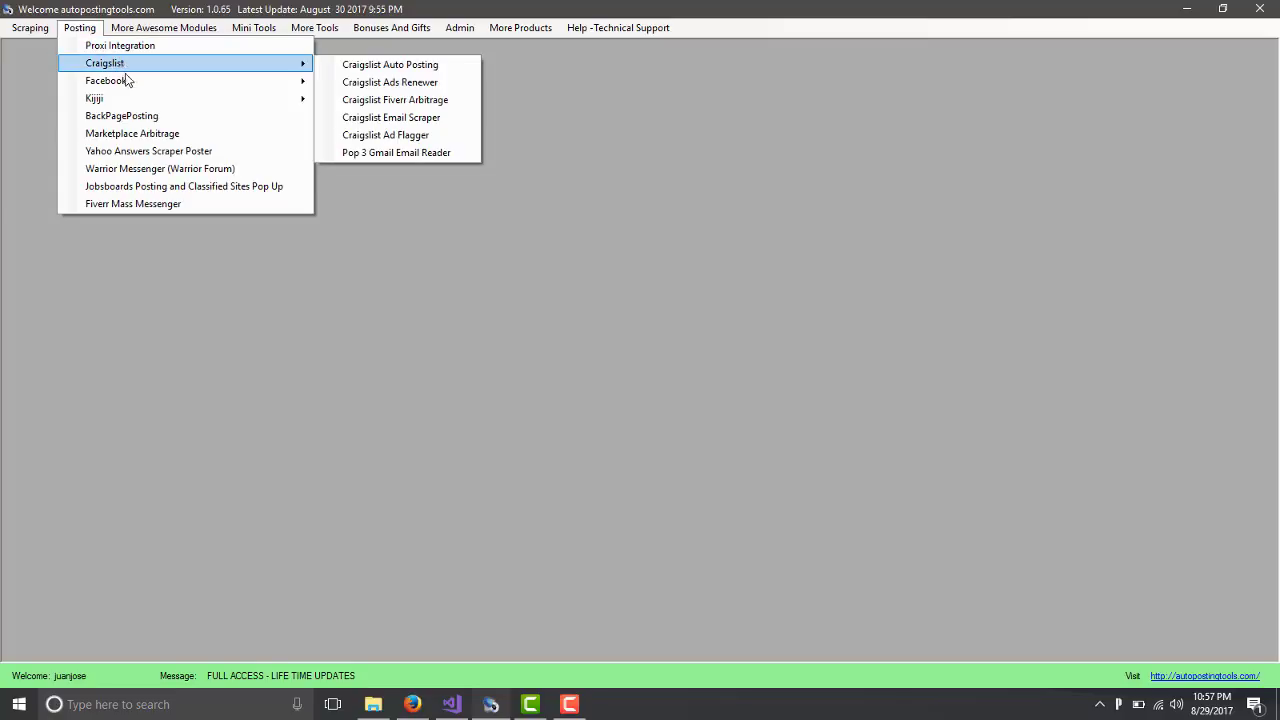
{"action": "mouse_move", "coordinate": [119, 103]}
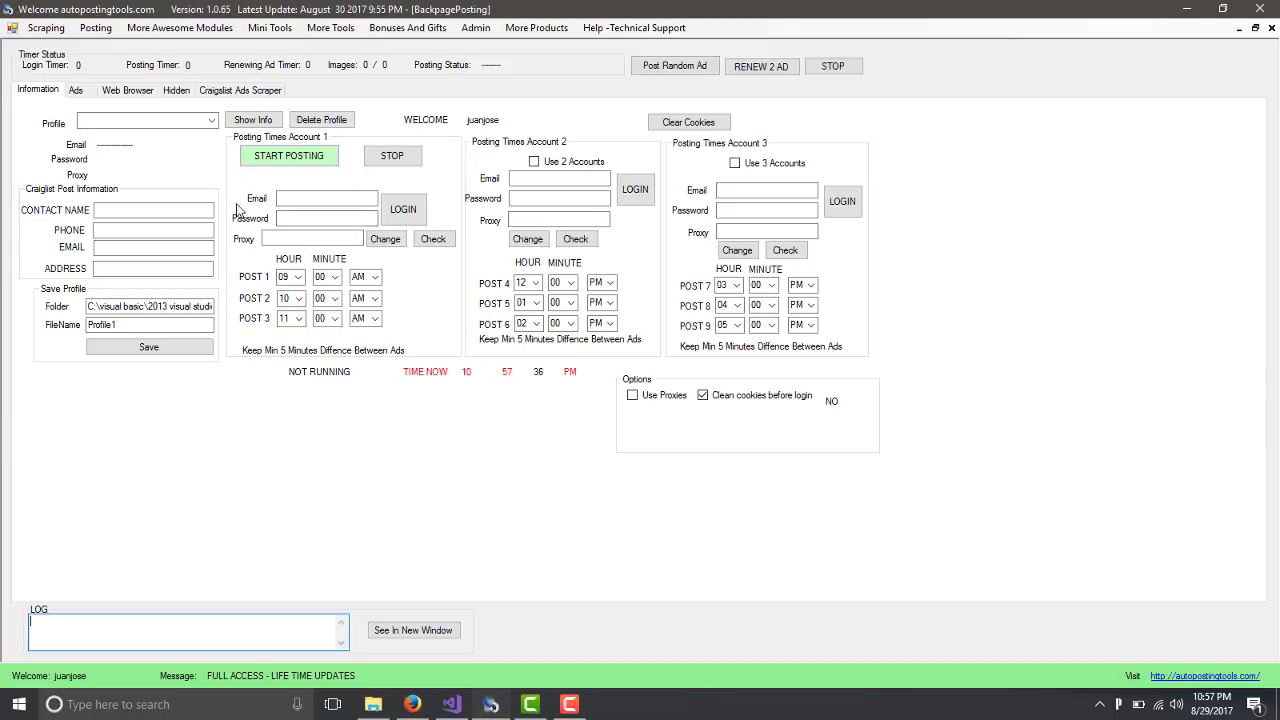
Load Profile1 and review its contact name and the three accounts' login emails.
{"action": "left_click", "coordinate": [205, 122]}
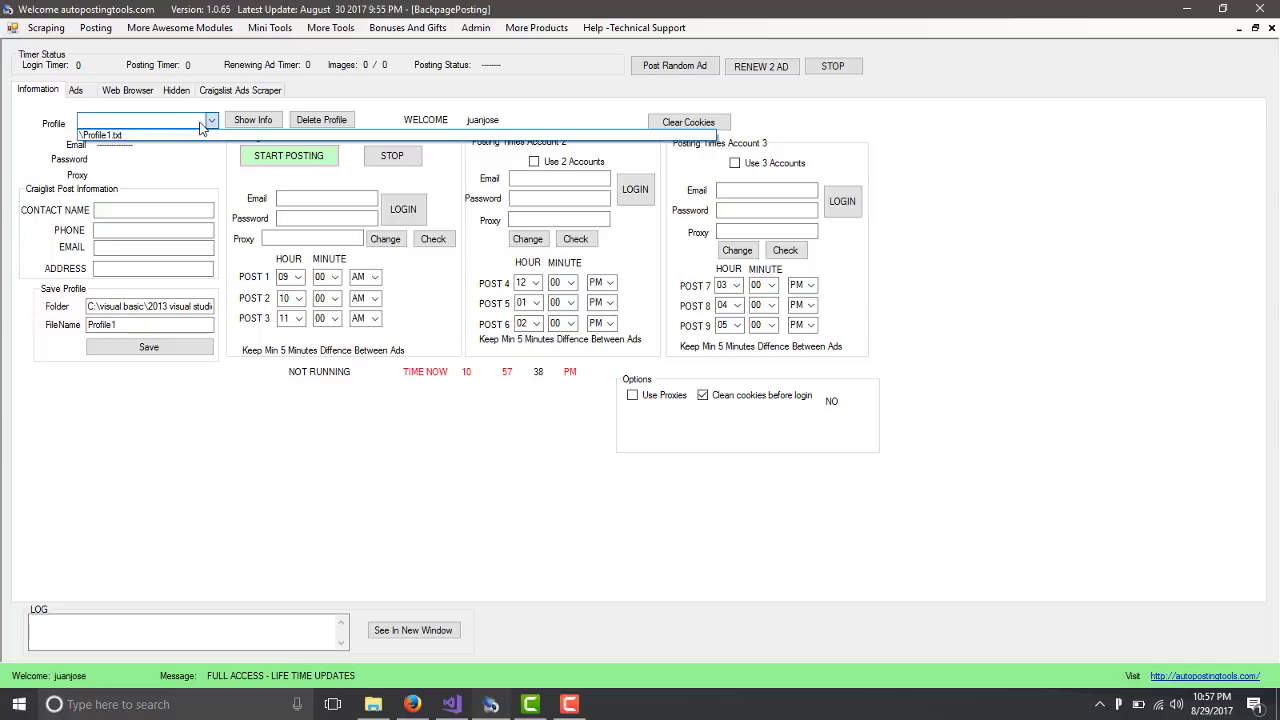
{"action": "left_click", "coordinate": [190, 135]}
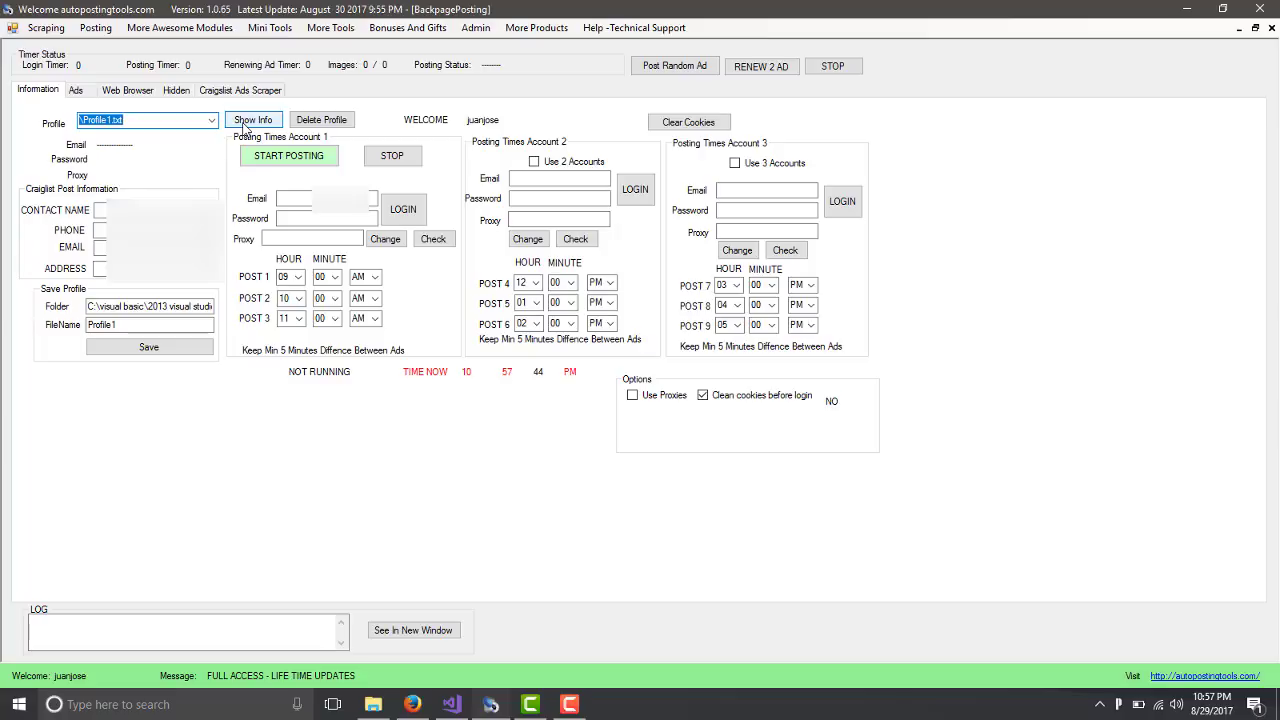
{"action": "left_click", "coordinate": [246, 124]}
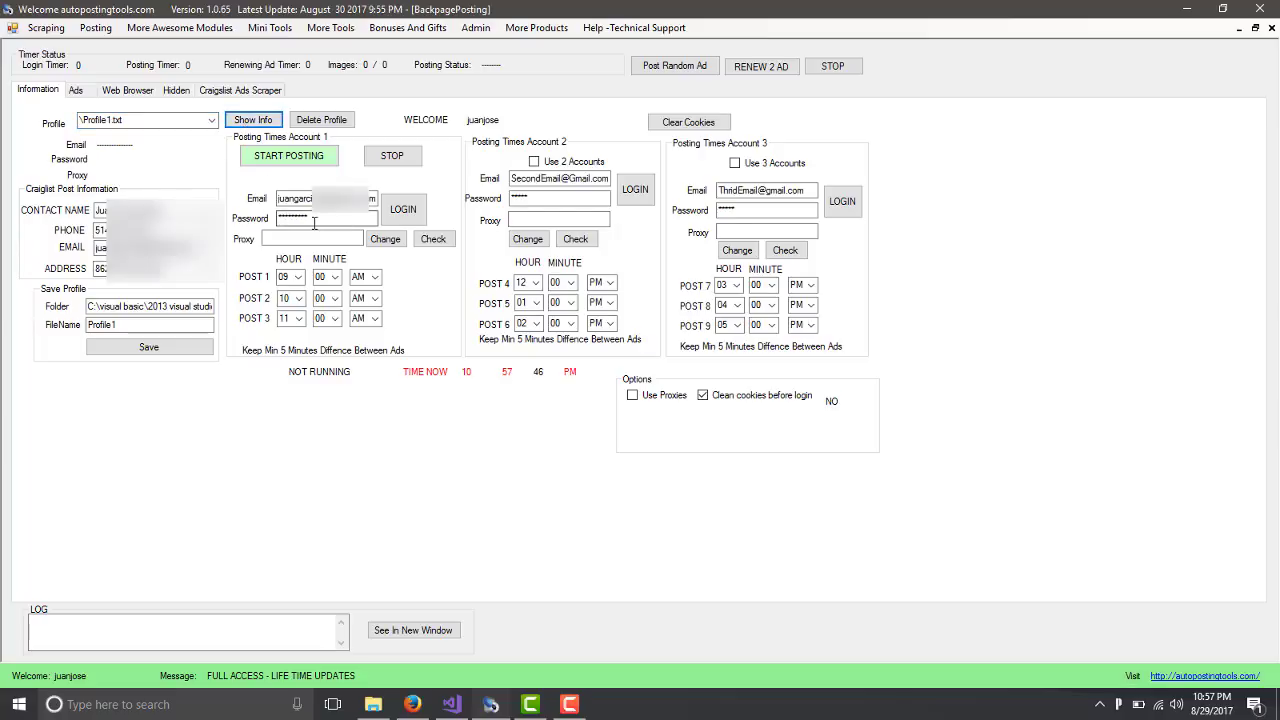
{"action": "key", "text": "Tab"}
{"action": "key", "text": "Tab"}
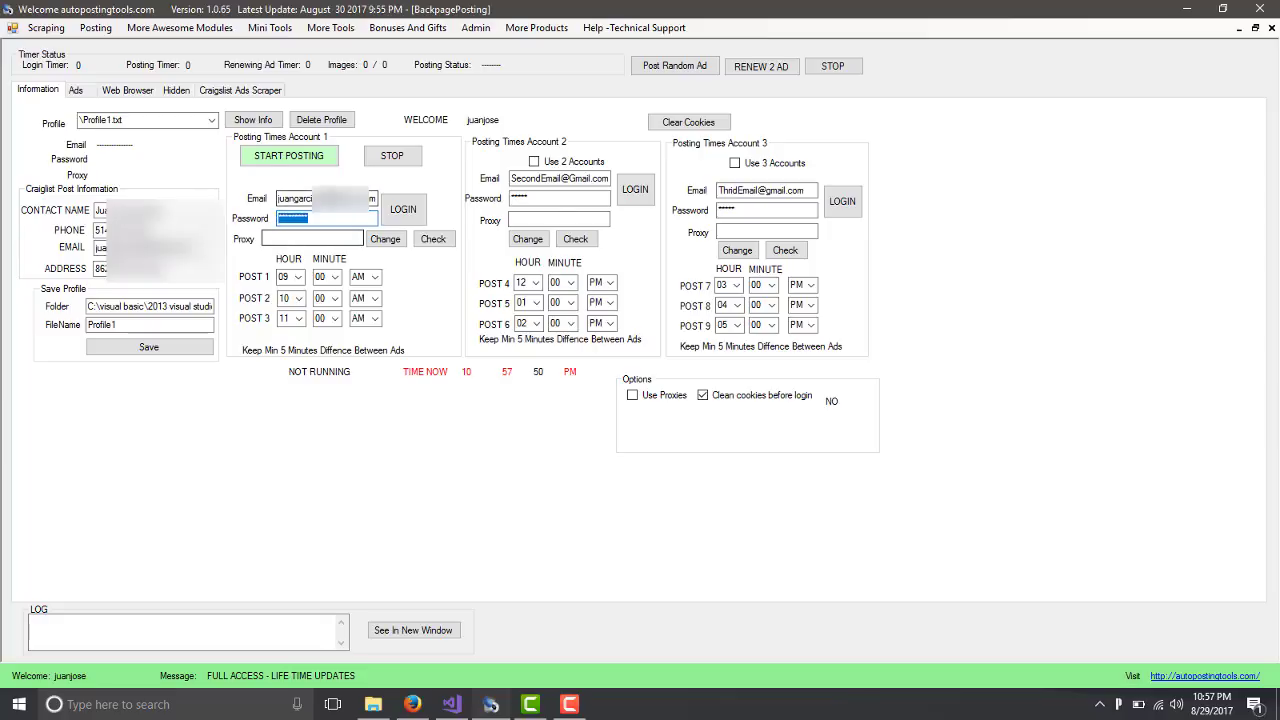
{"action": "left_click_drag", "start_coordinate": [510, 178], "coordinate": [610, 179]}
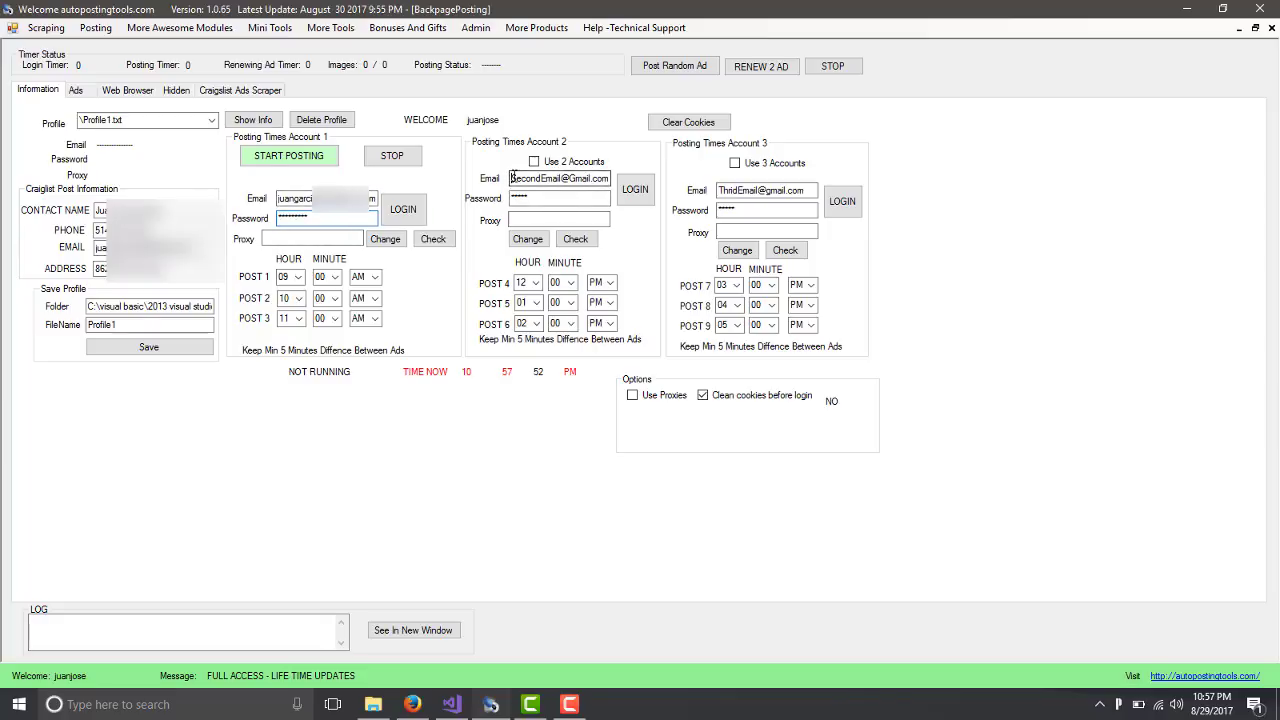
{"action": "left_click_drag", "start_coordinate": [722, 189], "coordinate": [816, 190]}
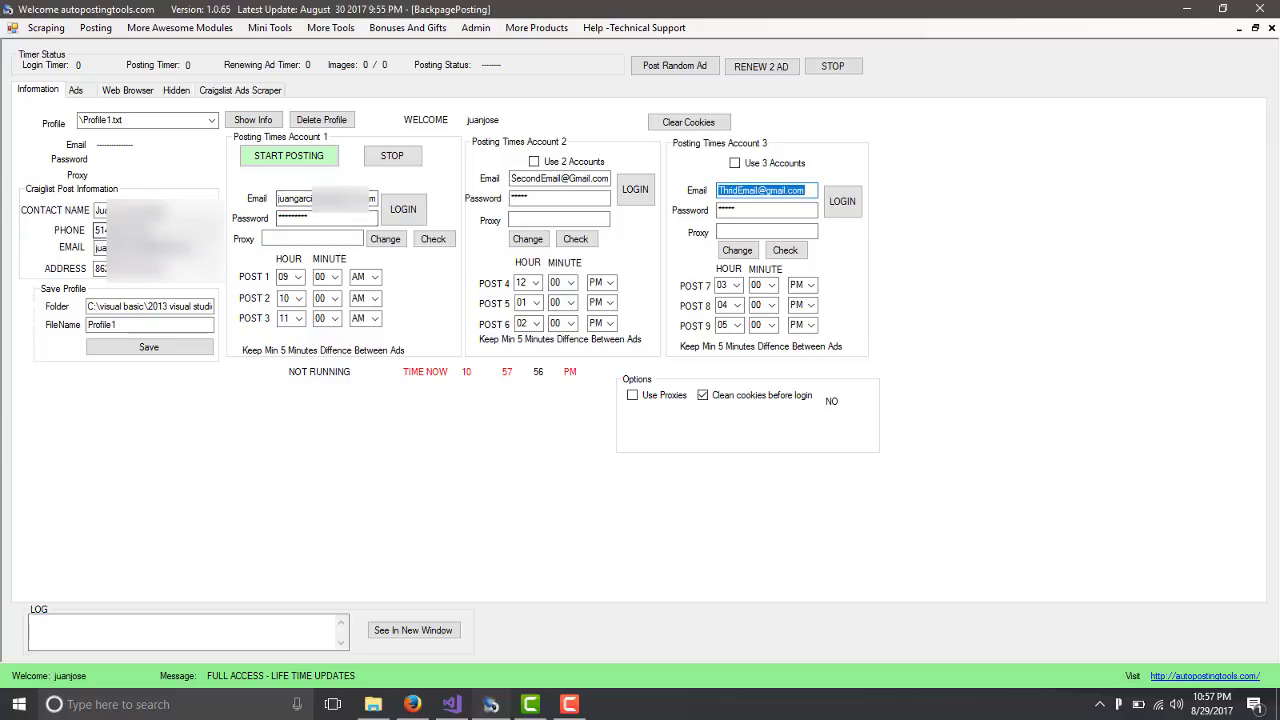
{"action": "mouse_move", "coordinate": [97, 210]}
{"action": "left_mouse_down"}
{"action": "mouse_move", "coordinate": [157, 210]}
{"action": "mouse_move", "coordinate": [96, 231]}
{"action": "left_mouse_up"}
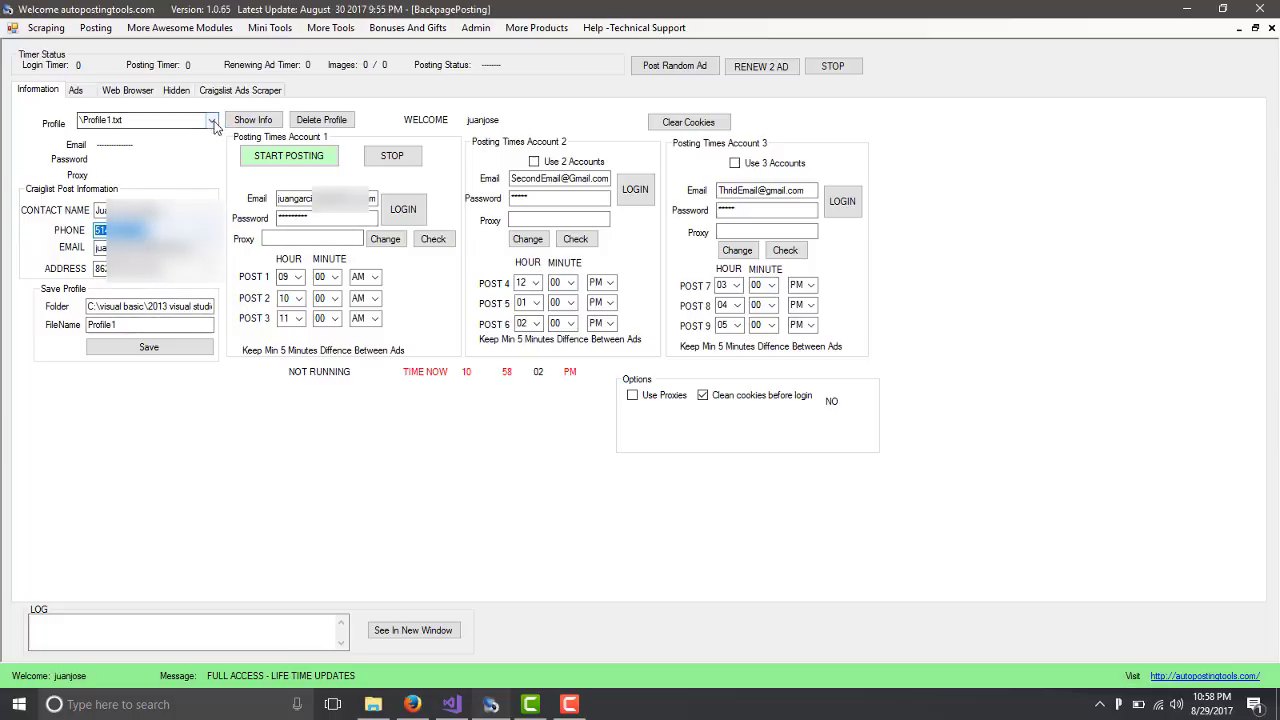
{"action": "left_click", "coordinate": [145, 324]}
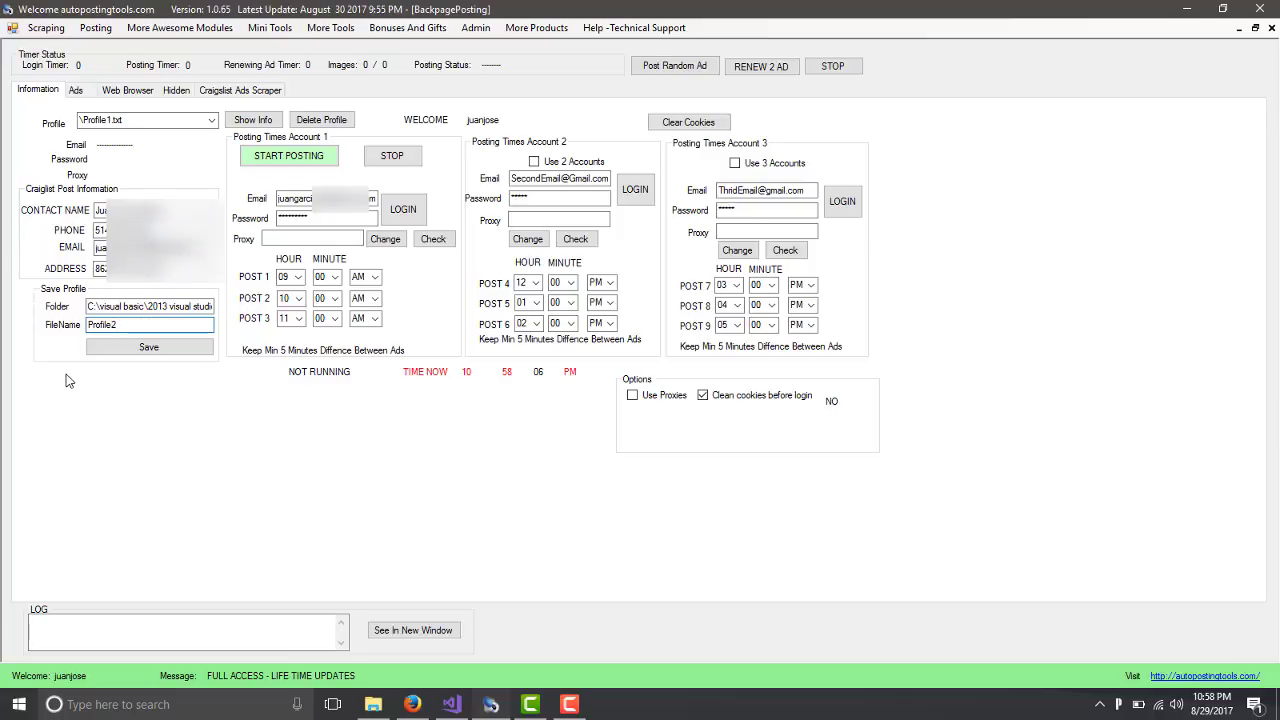
Save the details as Profile2 and confirm it appears in the profile list.
{"action": "left_click", "coordinate": [165, 347]}
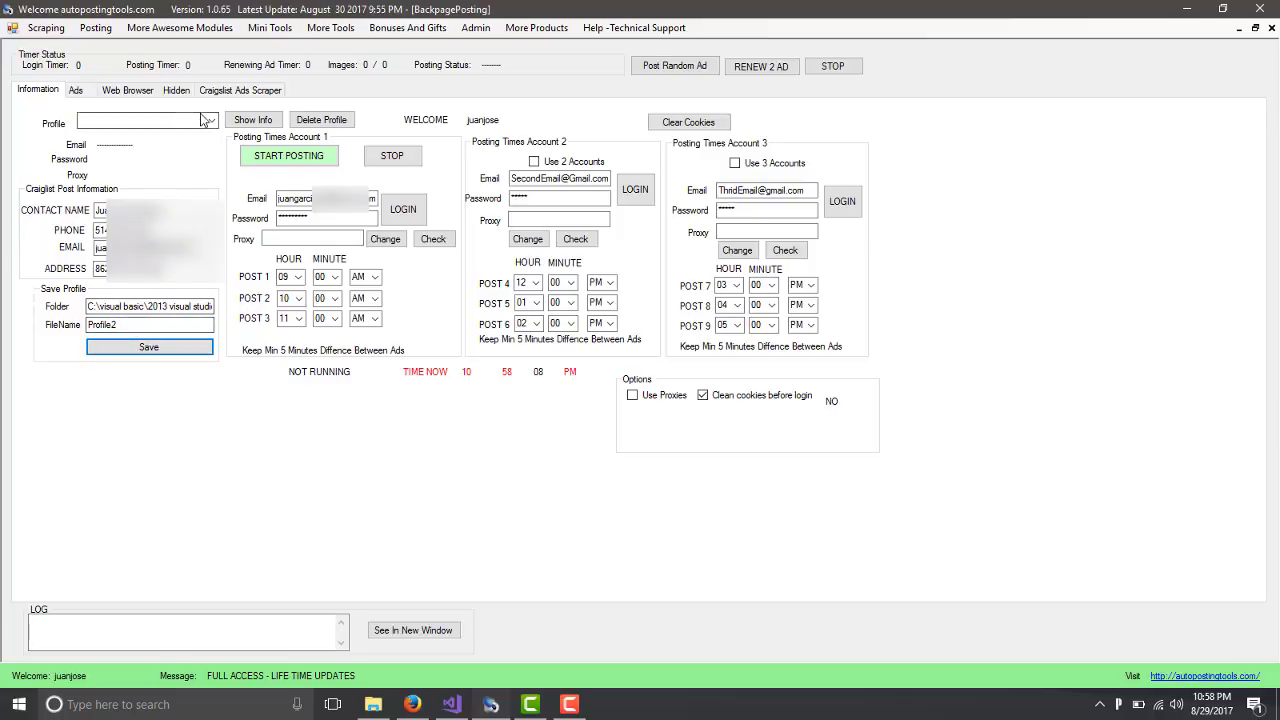
{"action": "left_click", "coordinate": [205, 121]}
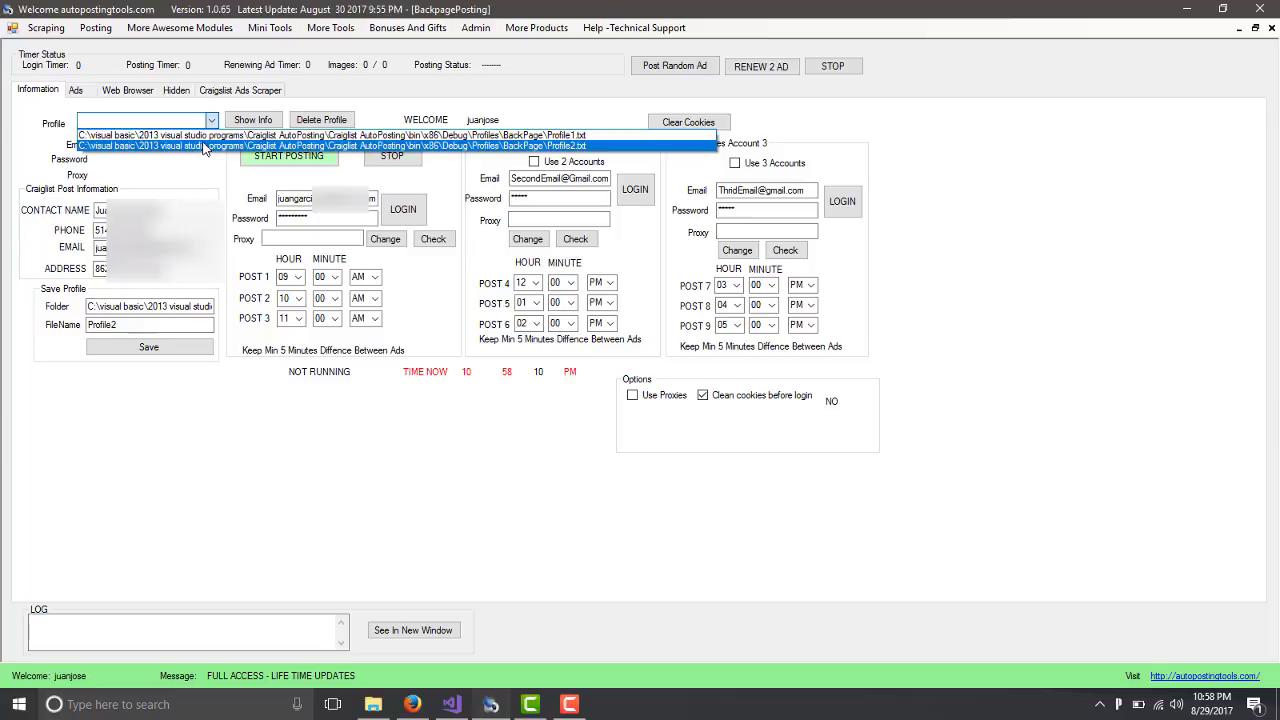
{"action": "left_click", "coordinate": [211, 121]}
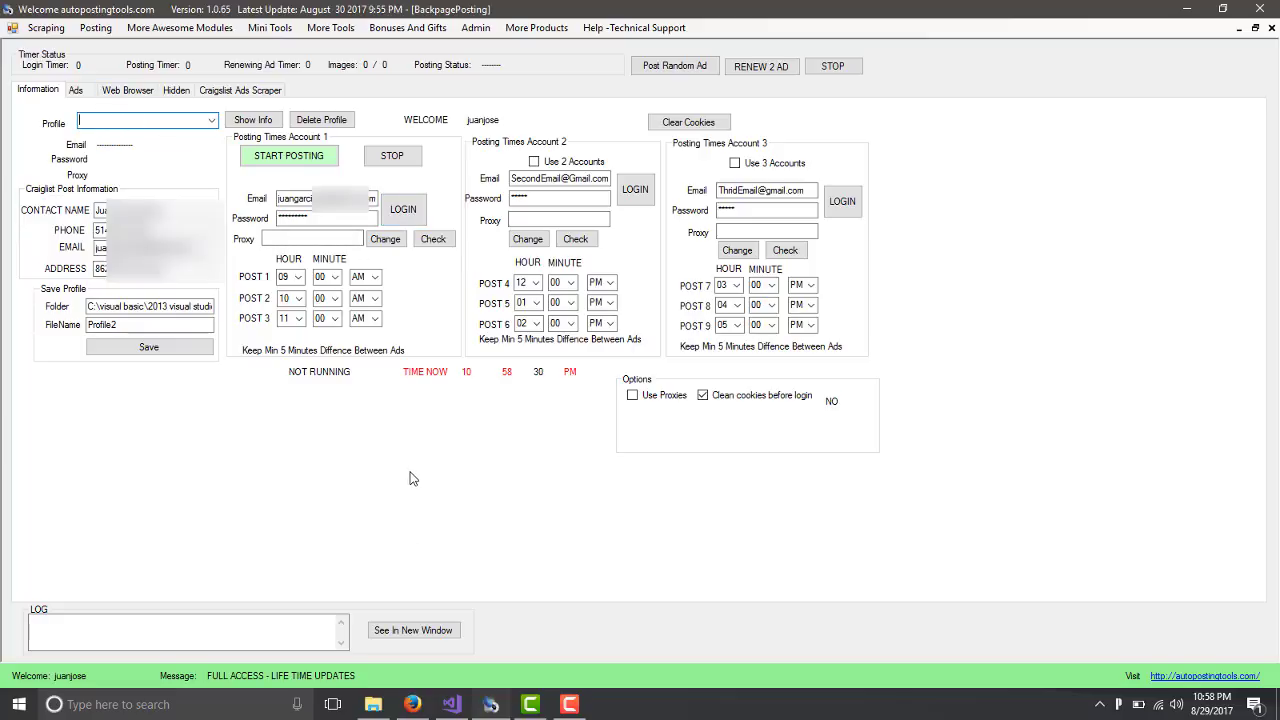
Bring up the Backpage tab in Firefox and scroll the location list down to New York.
{"action": "left_click", "coordinate": [412, 704]}
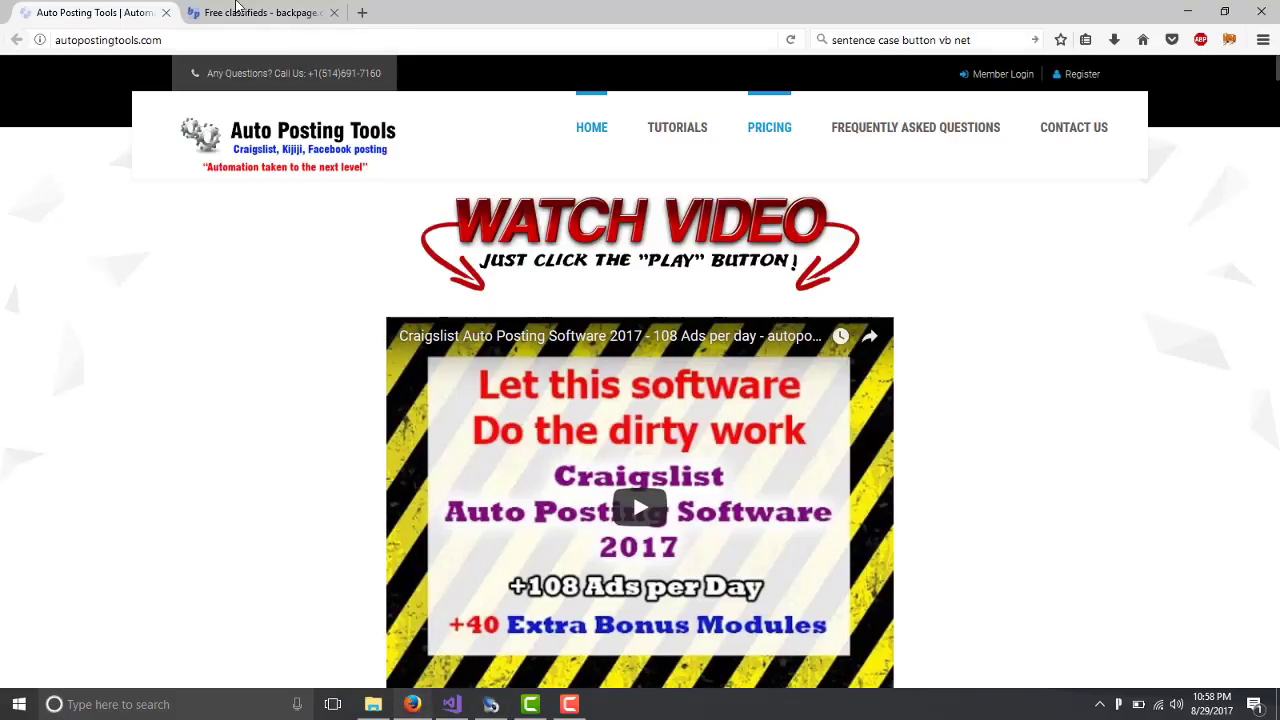
{"action": "left_click", "coordinate": [237, 10]}
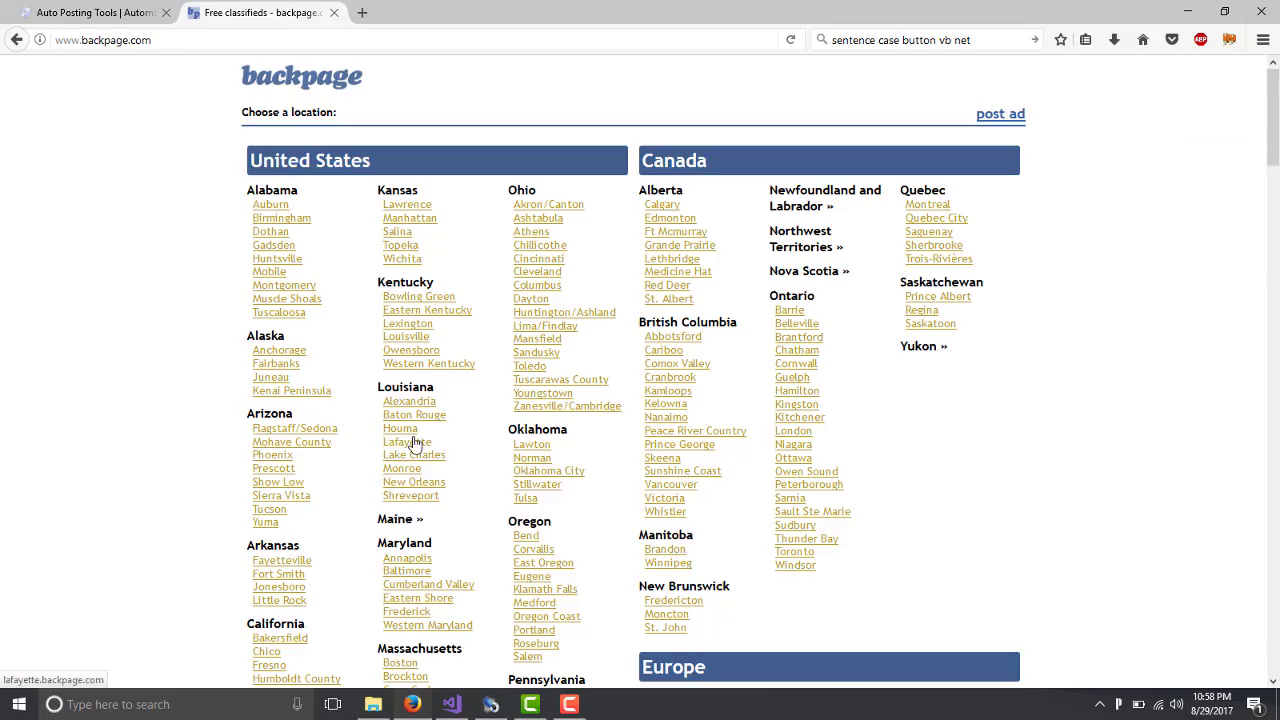
{"action": "scroll", "coordinate": [415, 443], "scroll_direction": "down", "scroll_amount": 10}
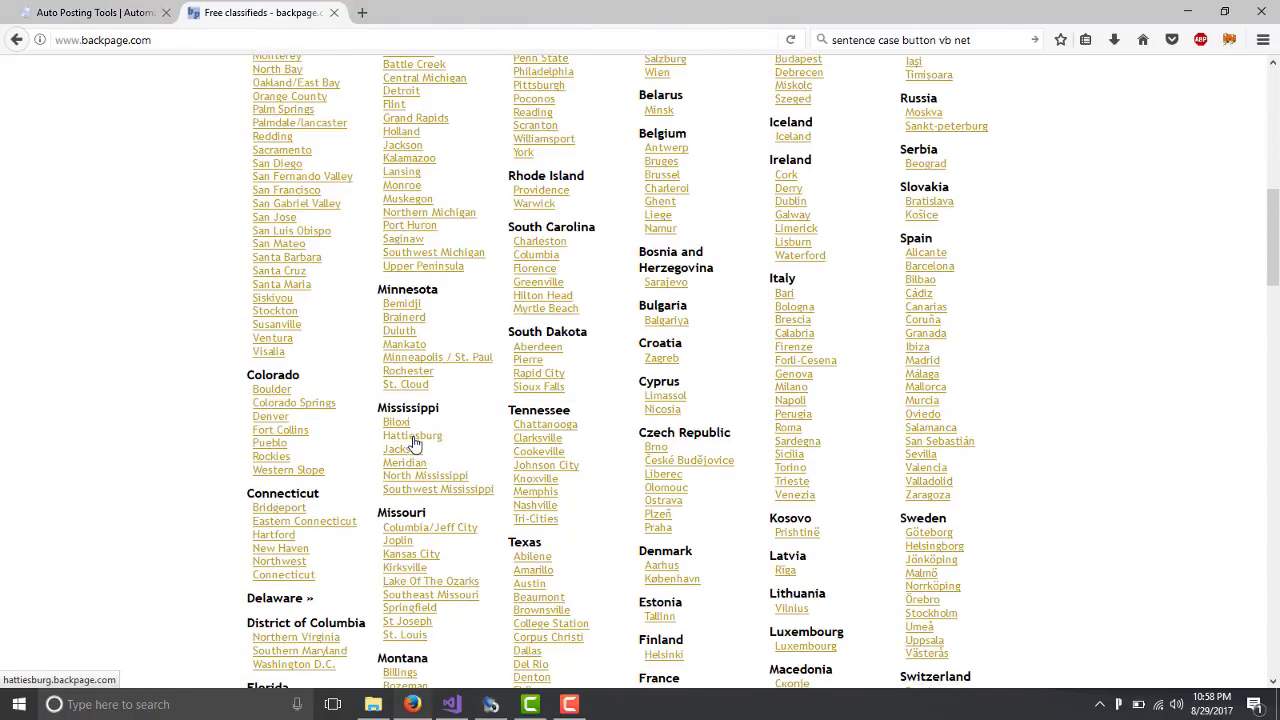
{"action": "scroll", "coordinate": [415, 443], "scroll_direction": "up", "scroll_amount": 5}
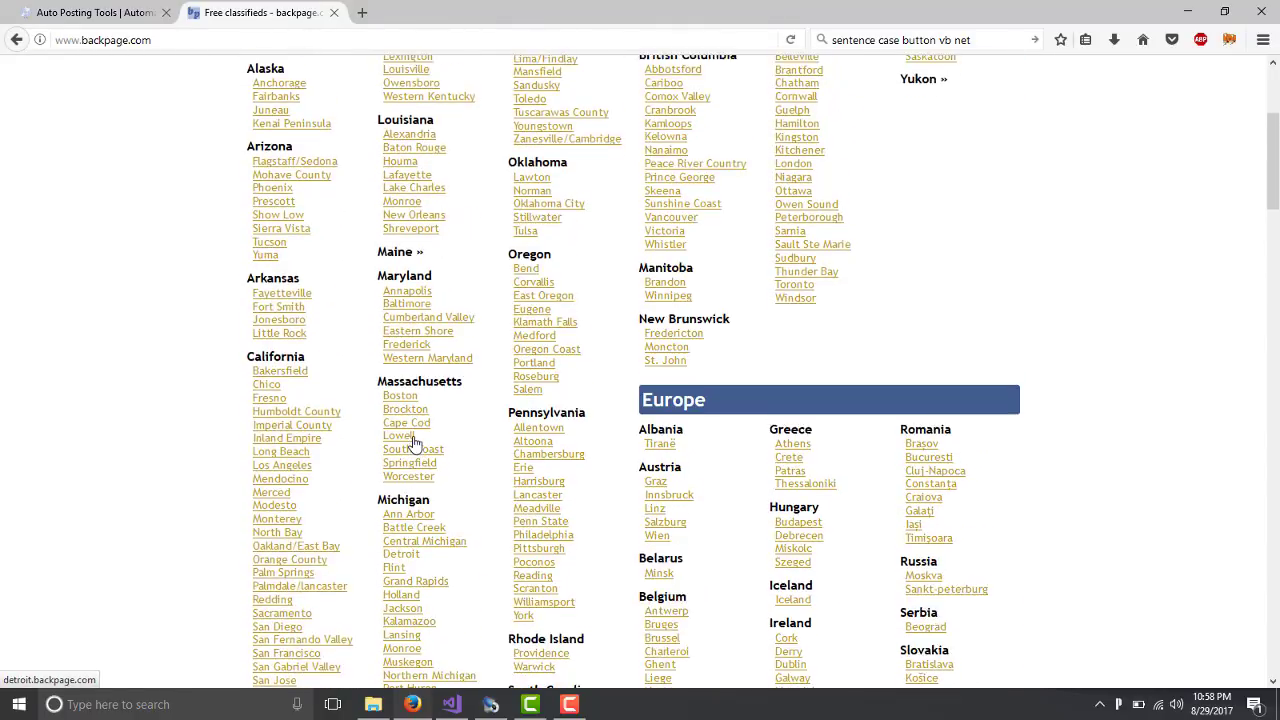
{"action": "scroll", "coordinate": [415, 443], "scroll_direction": "up", "scroll_amount": 2}
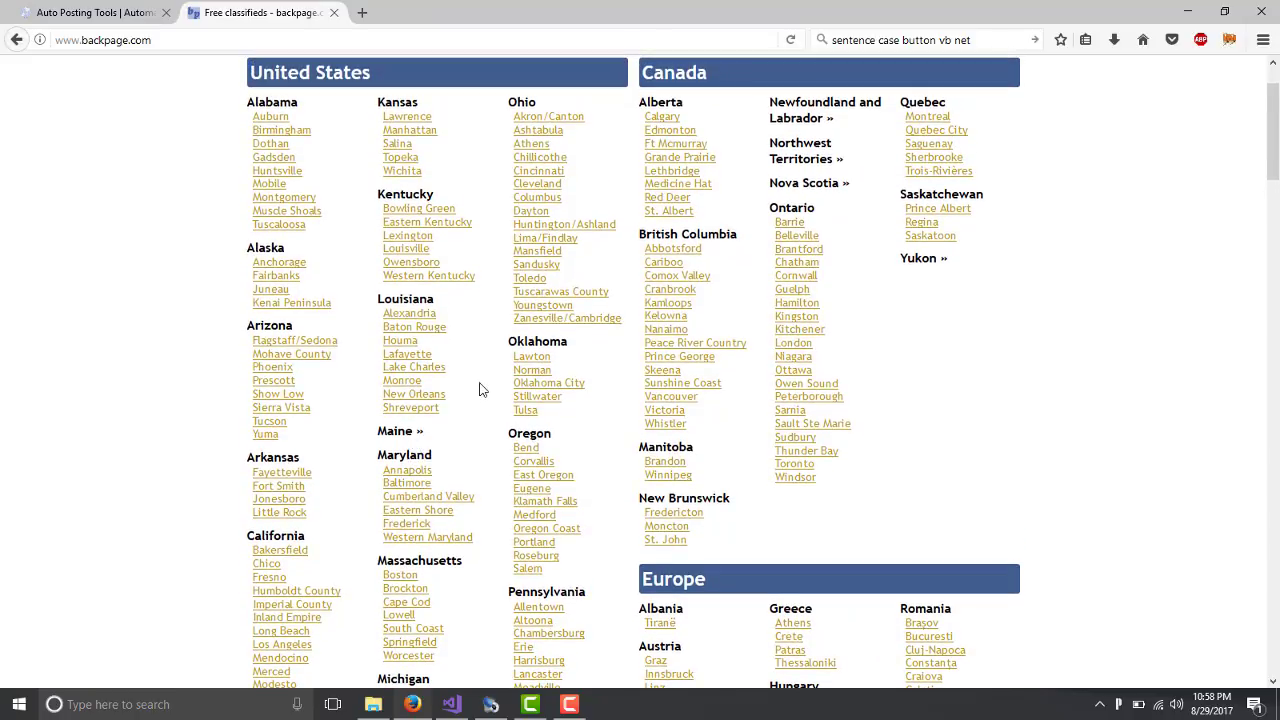
{"action": "scroll", "coordinate": [479, 389], "scroll_direction": "down", "scroll_amount": 5}
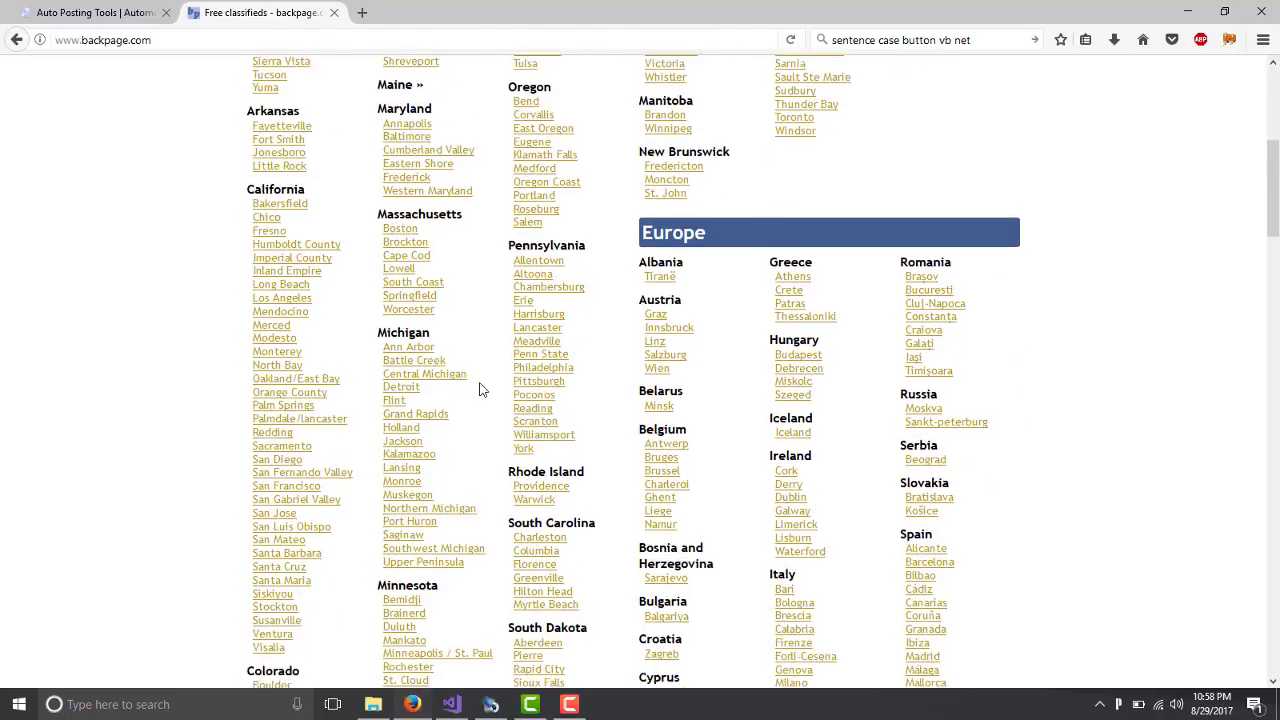
{"action": "scroll", "coordinate": [479, 389], "scroll_direction": "down", "scroll_amount": 5}
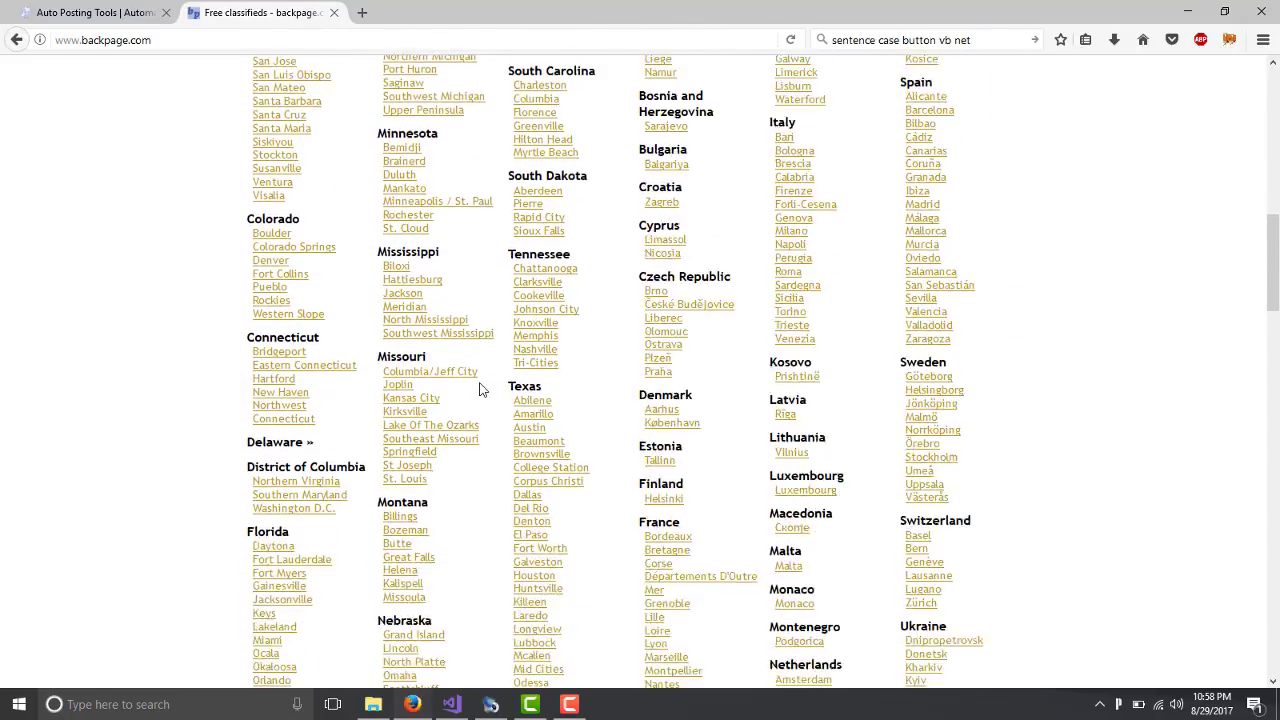
{"action": "scroll", "coordinate": [479, 389], "scroll_direction": "up", "scroll_amount": 10}
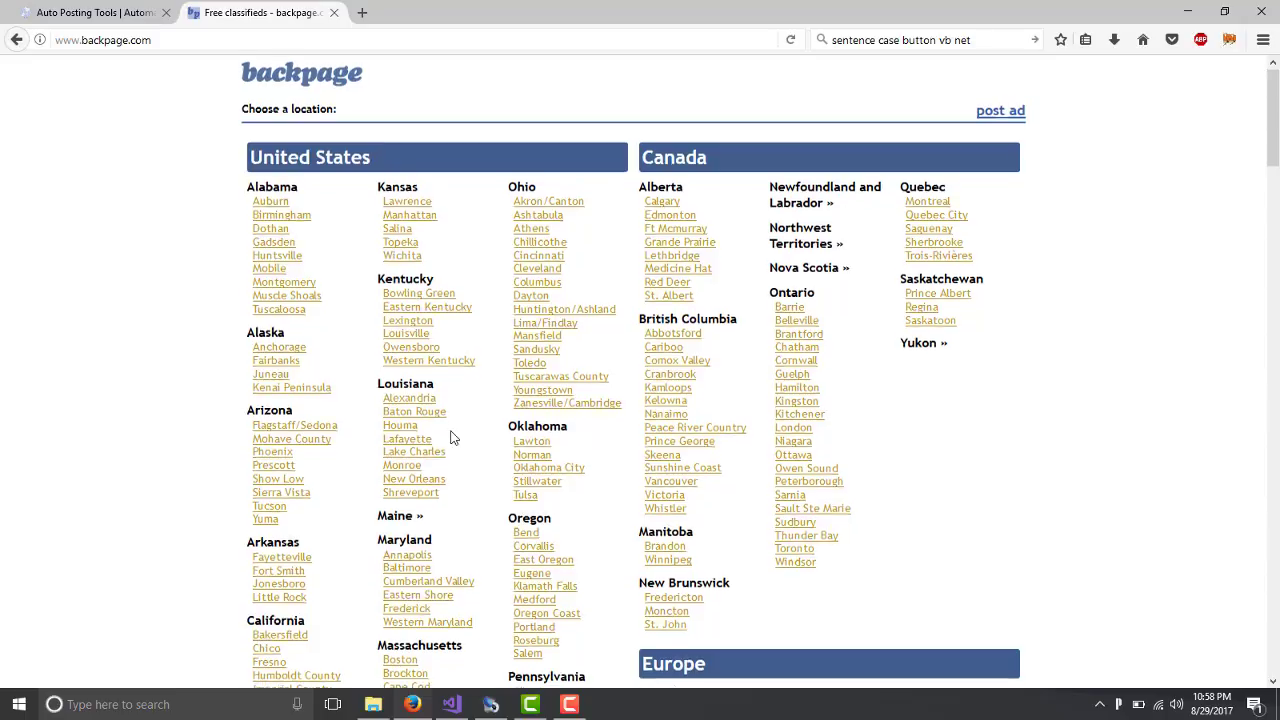
{"action": "scroll", "coordinate": [450, 437], "scroll_direction": "down", "scroll_amount": 3}
{"action": "scroll", "coordinate": [476, 507], "scroll_direction": "down", "scroll_amount": 5}
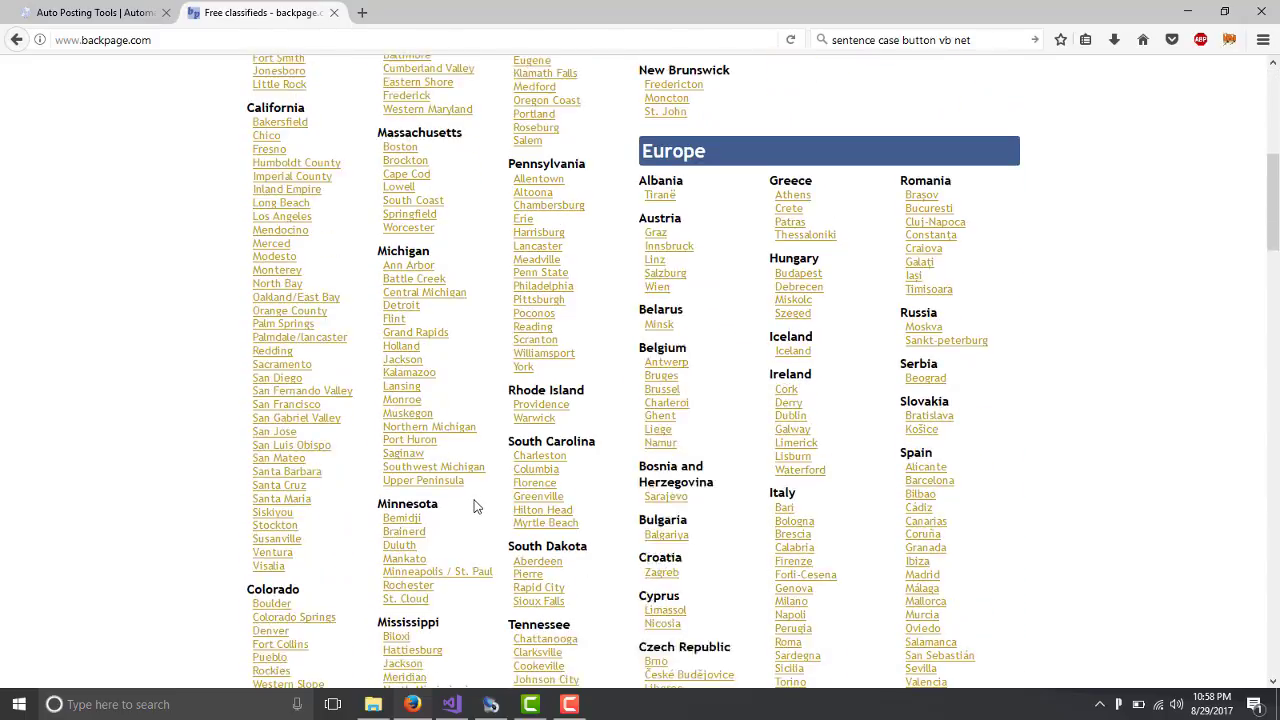
{"action": "scroll", "coordinate": [476, 507], "scroll_direction": "down", "scroll_amount": 4}
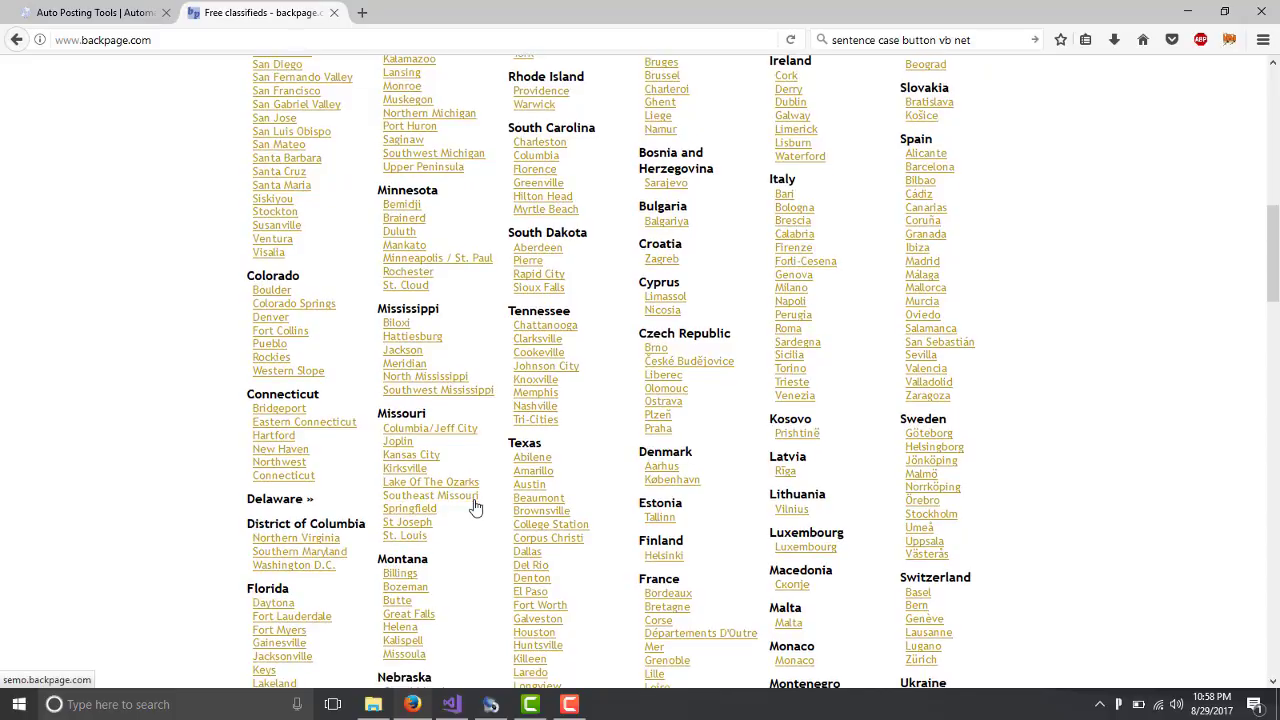
{"action": "scroll", "coordinate": [476, 507], "scroll_direction": "down", "scroll_amount": 2}
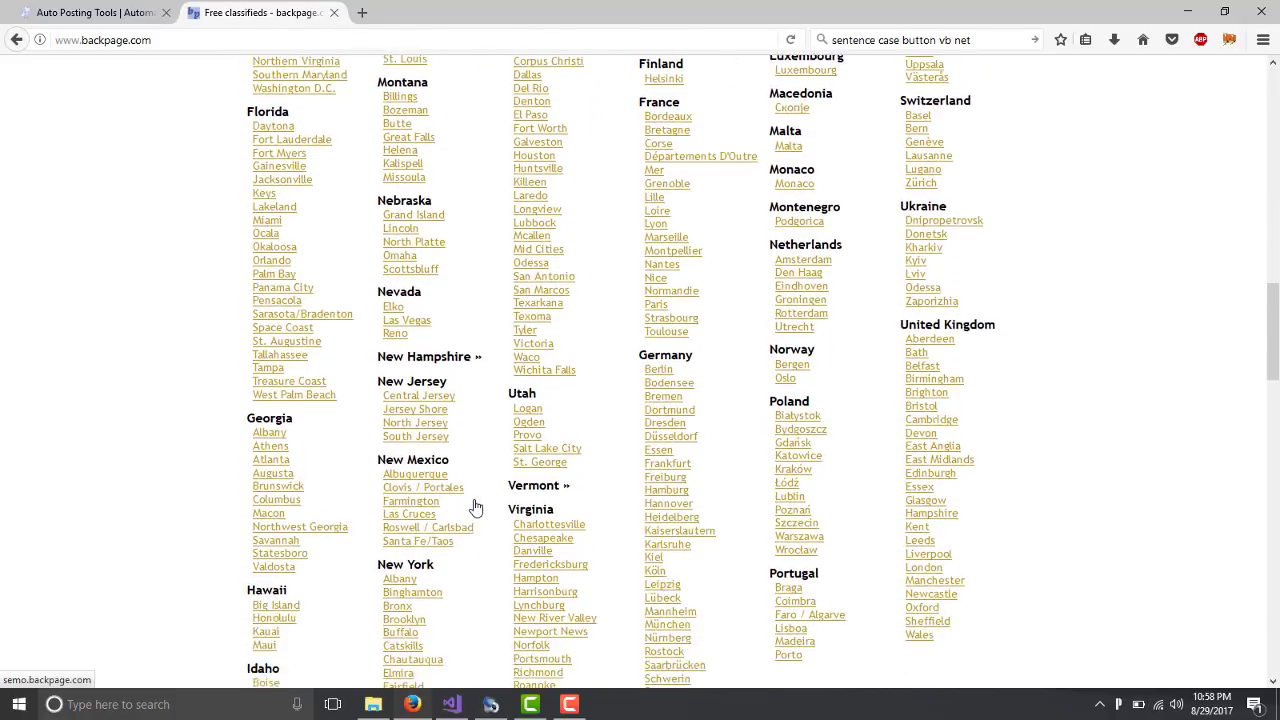
{"action": "scroll", "coordinate": [449, 550], "scroll_direction": "down", "scroll_amount": 1}
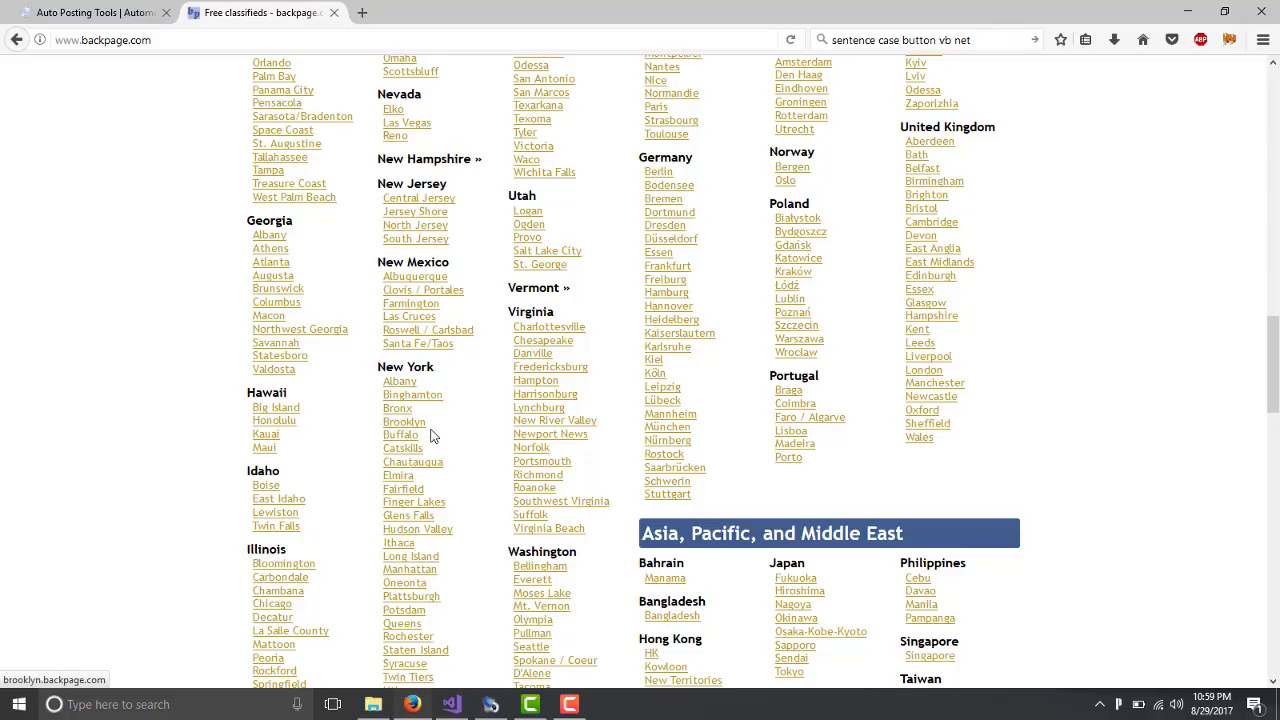
{"action": "scroll", "coordinate": [422, 440], "scroll_direction": "down", "scroll_amount": 1}
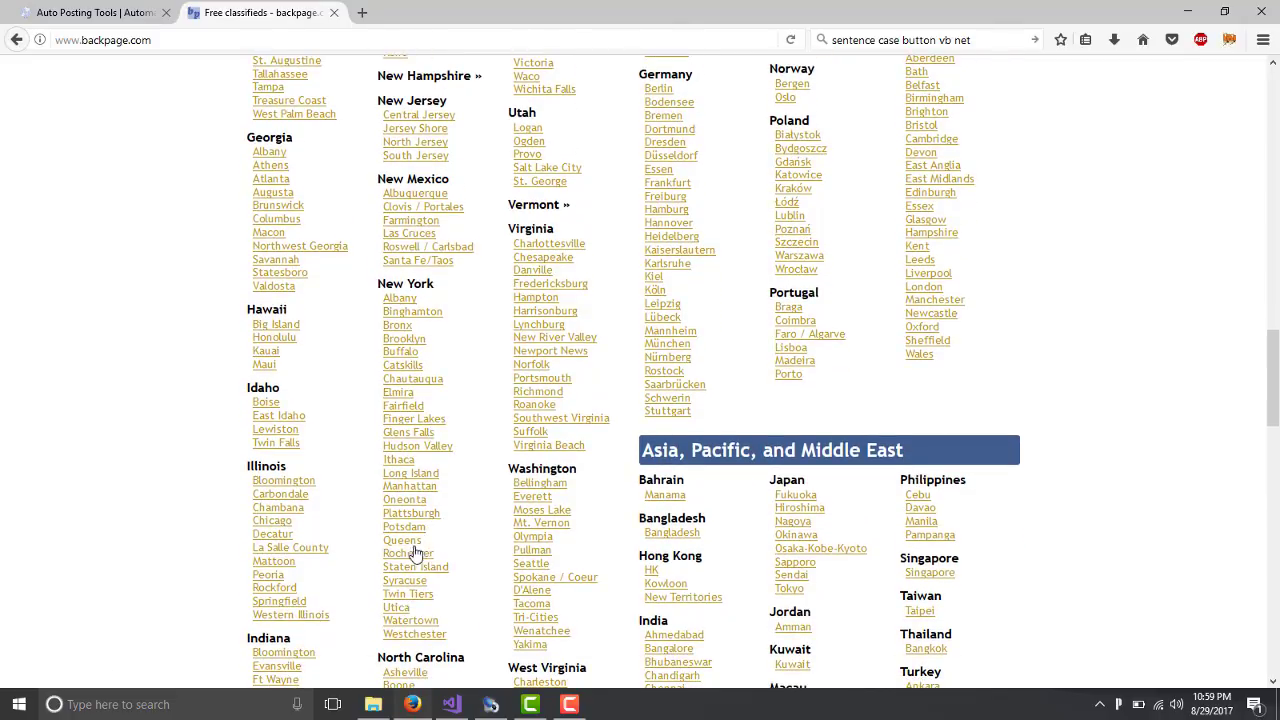
Start a new ad under services > computer with Manhattan as the location.
{"action": "left_click", "coordinate": [412, 339]}
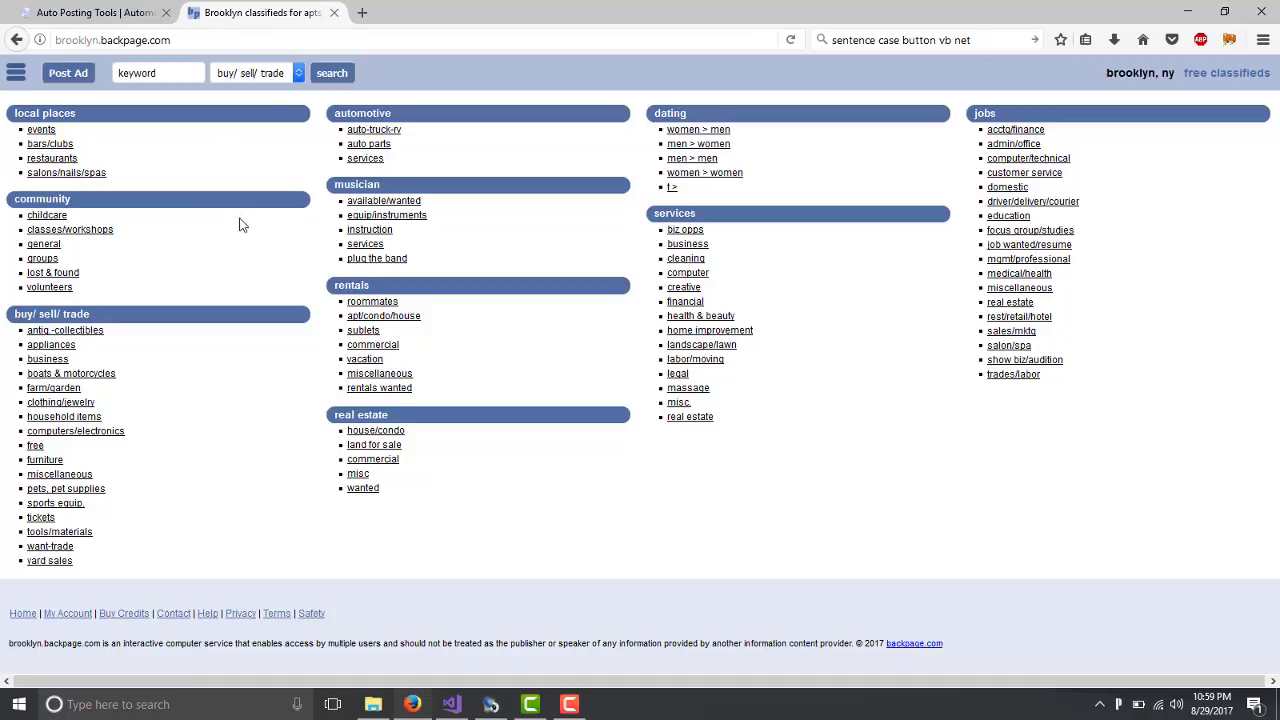
{"action": "left_click", "coordinate": [72, 72]}
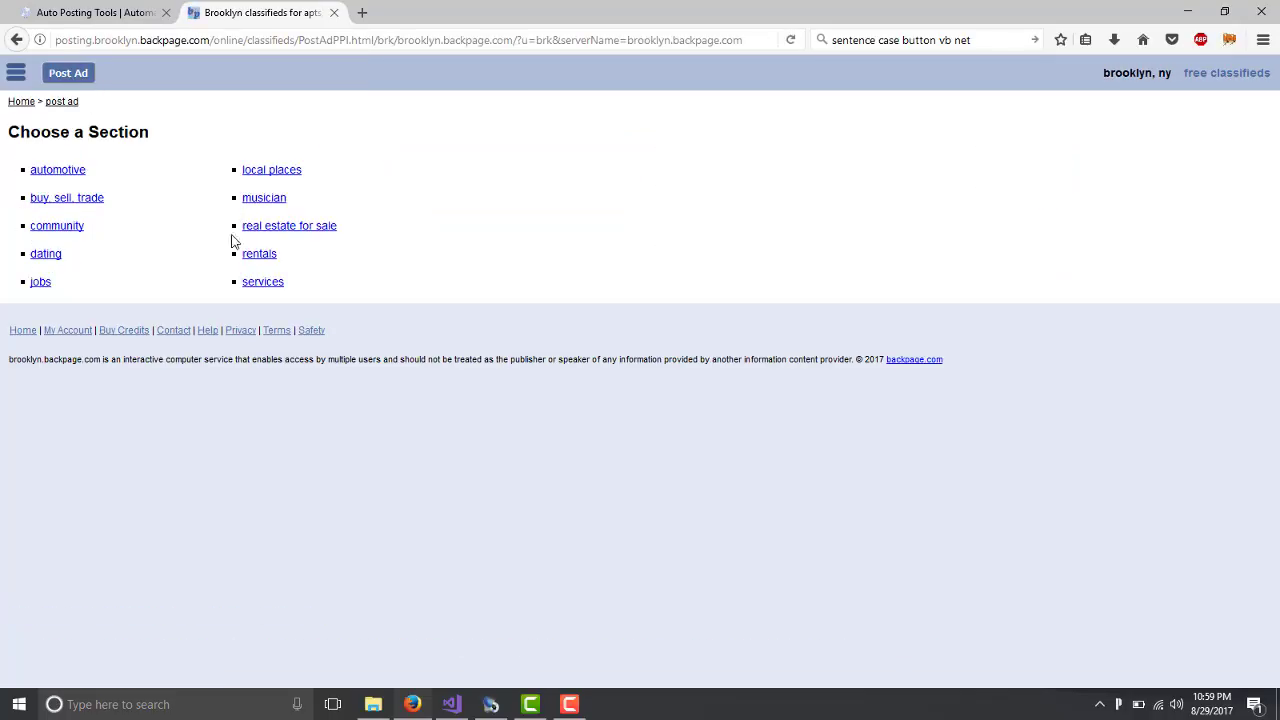
{"action": "left_click", "coordinate": [277, 283]}
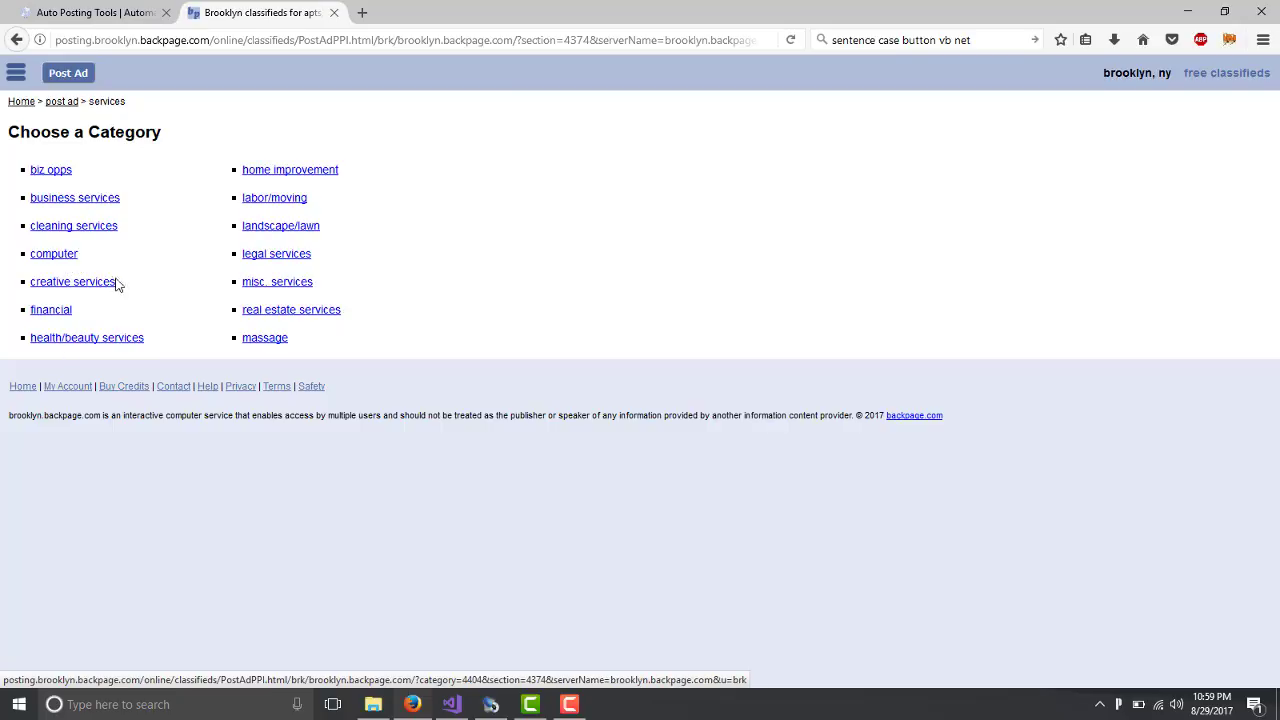
{"action": "left_click", "coordinate": [67, 262]}
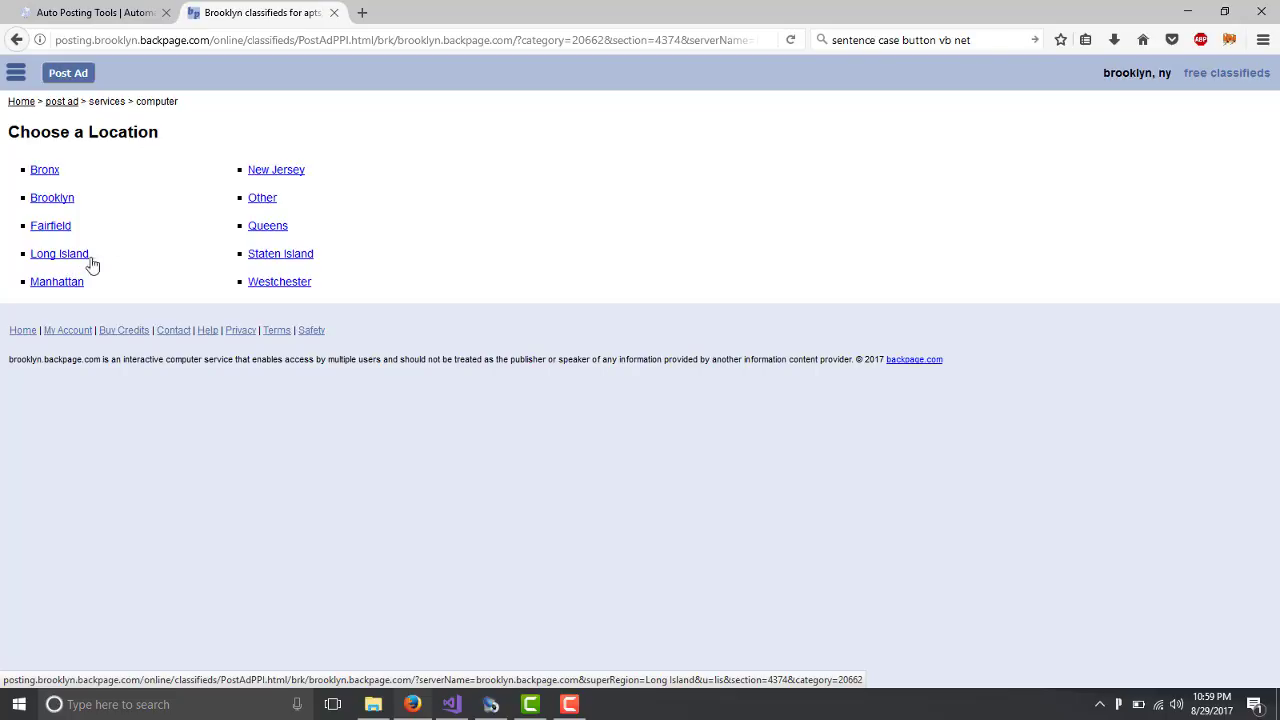
{"action": "left_click", "coordinate": [272, 176]}
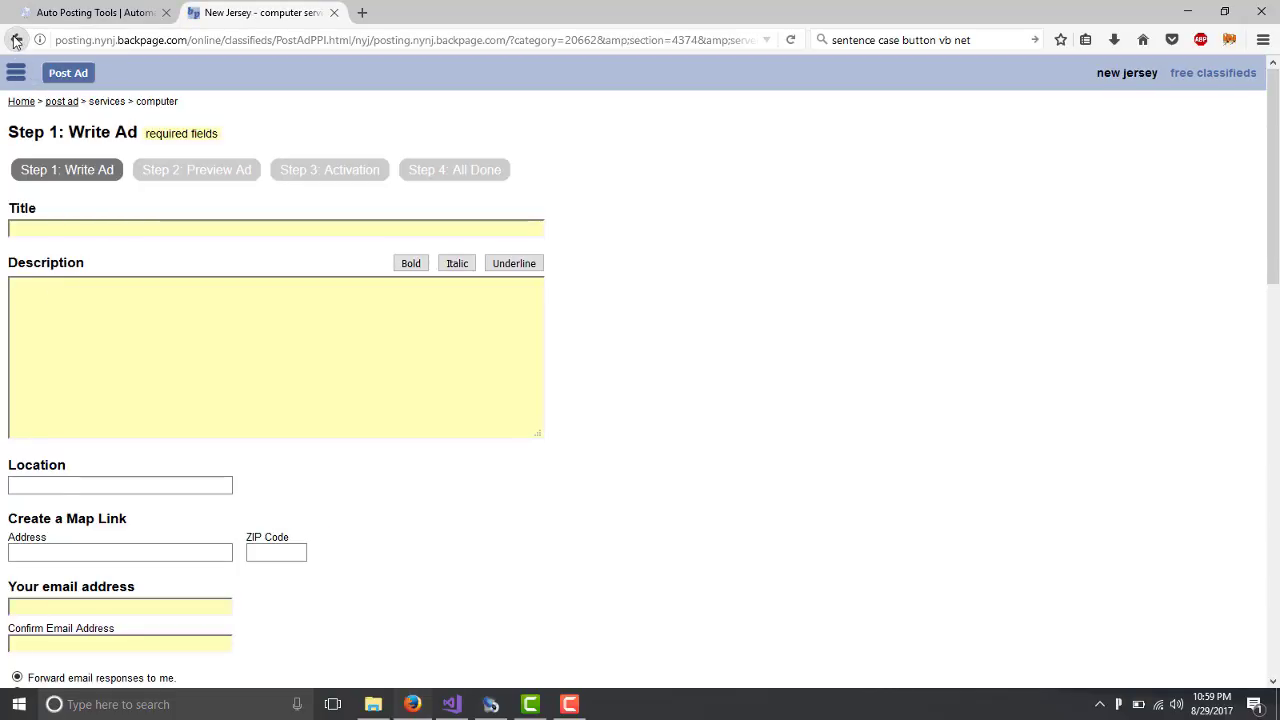
{"action": "left_click", "coordinate": [15, 40]}
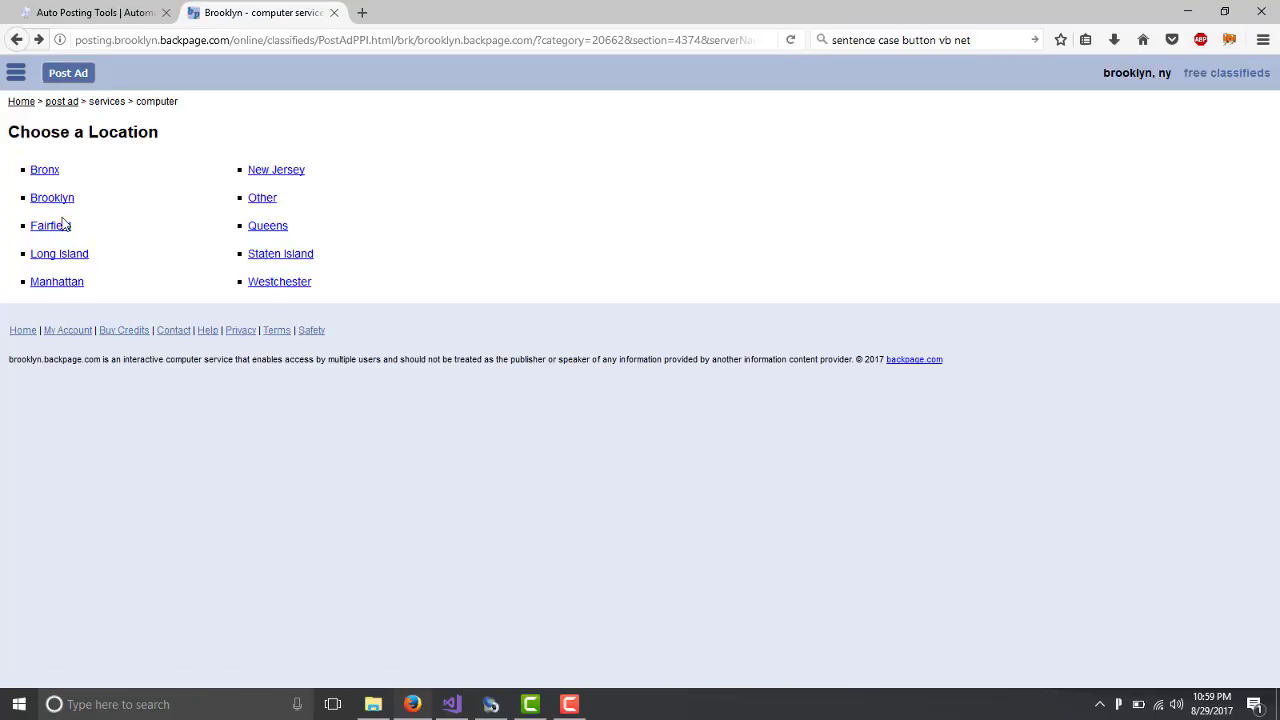
{"action": "left_click", "coordinate": [60, 283]}
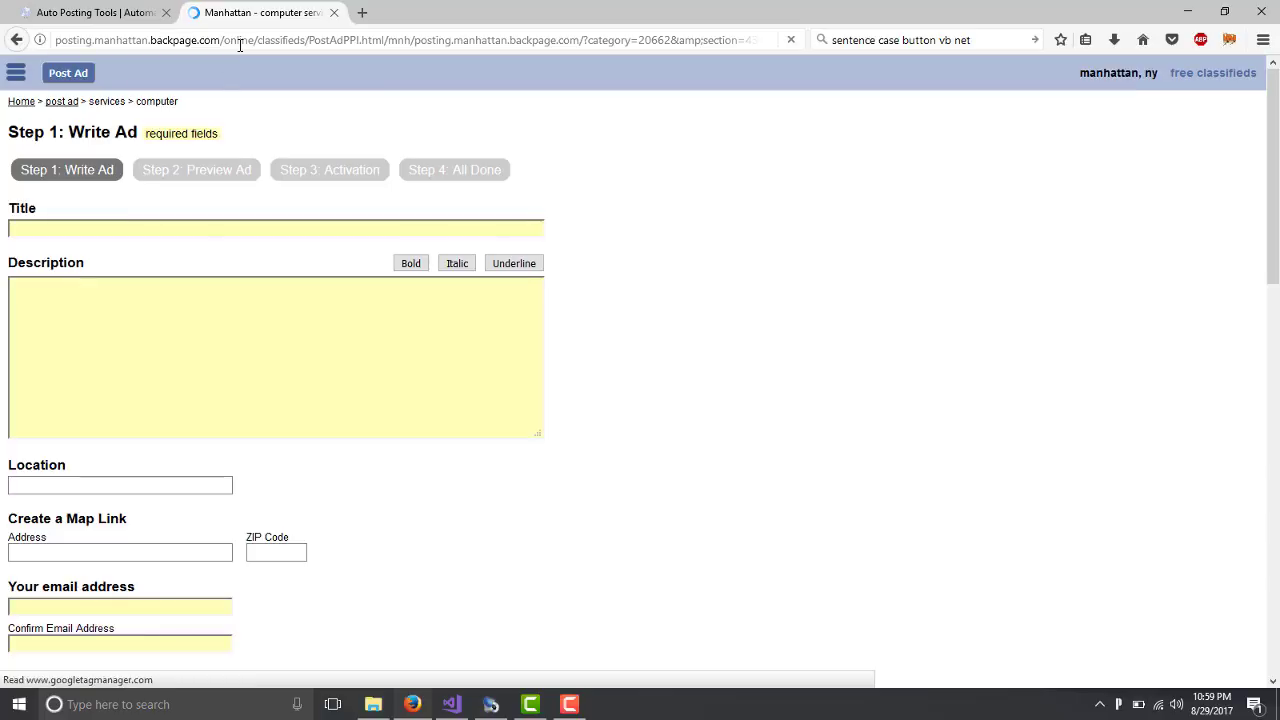
Copy the Manhattan posting page URL from the address bar.
{"action": "left_click", "coordinate": [240, 40]}
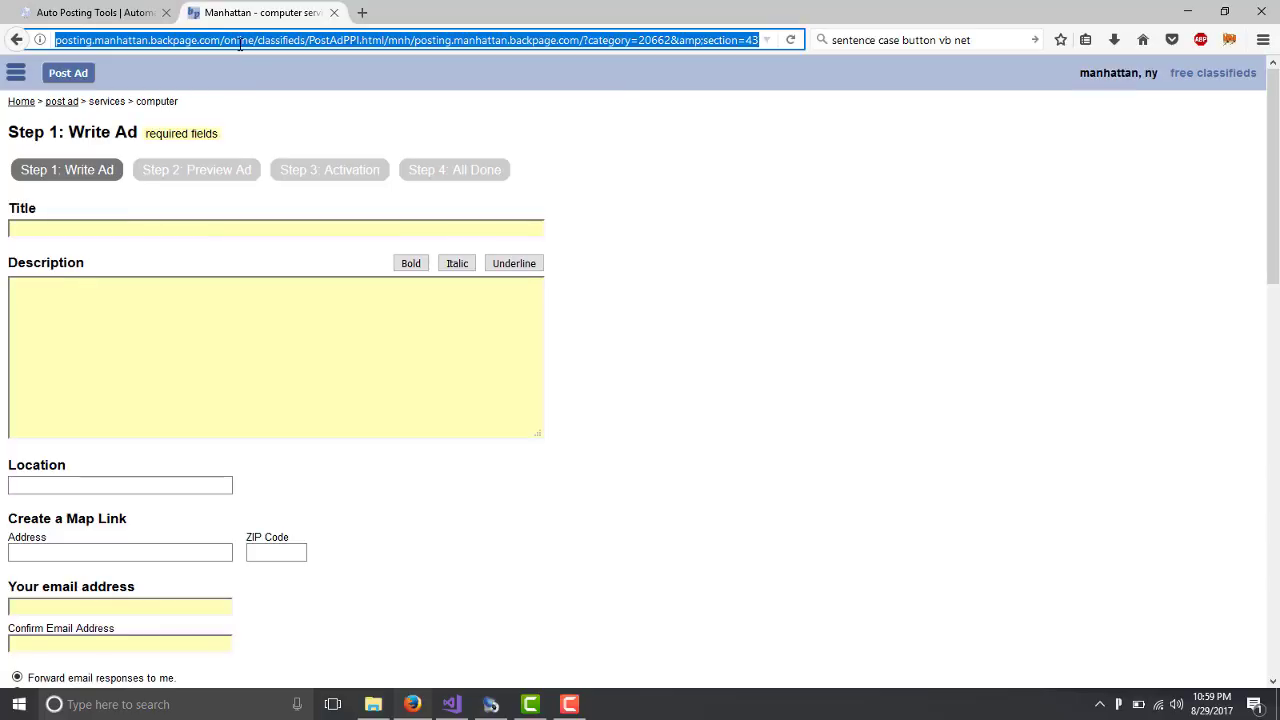
{"action": "right_click", "coordinate": [240, 43]}
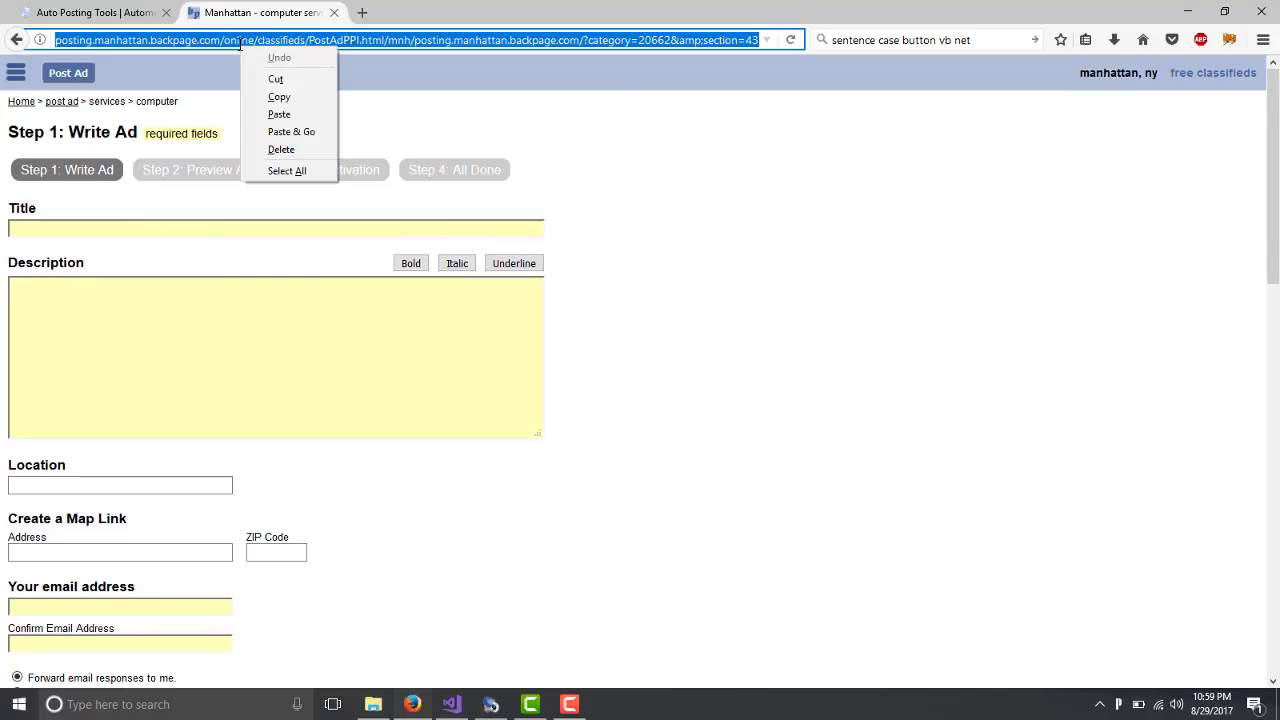
{"action": "left_click", "coordinate": [289, 98]}
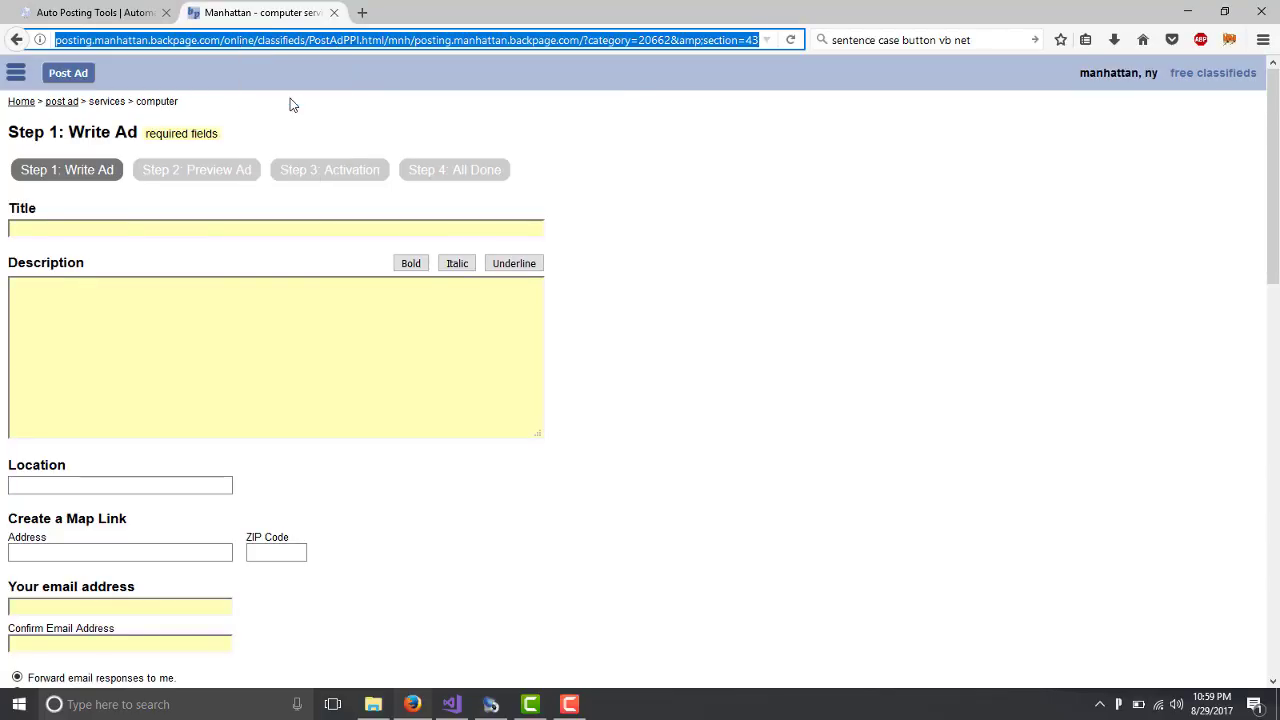
In the Ads tab, inspect a new ad's Category and Location options, then close it.
{"action": "left_click", "coordinate": [491, 704]}
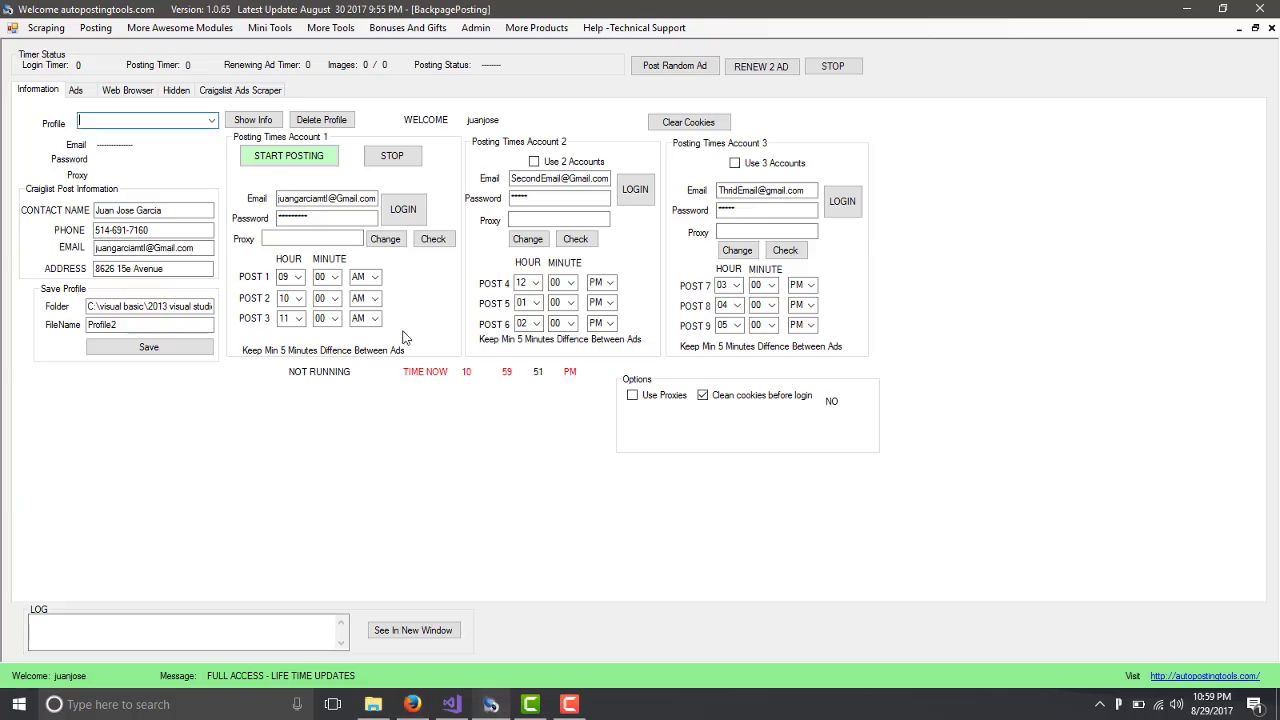
{"action": "left_click", "coordinate": [75, 91]}
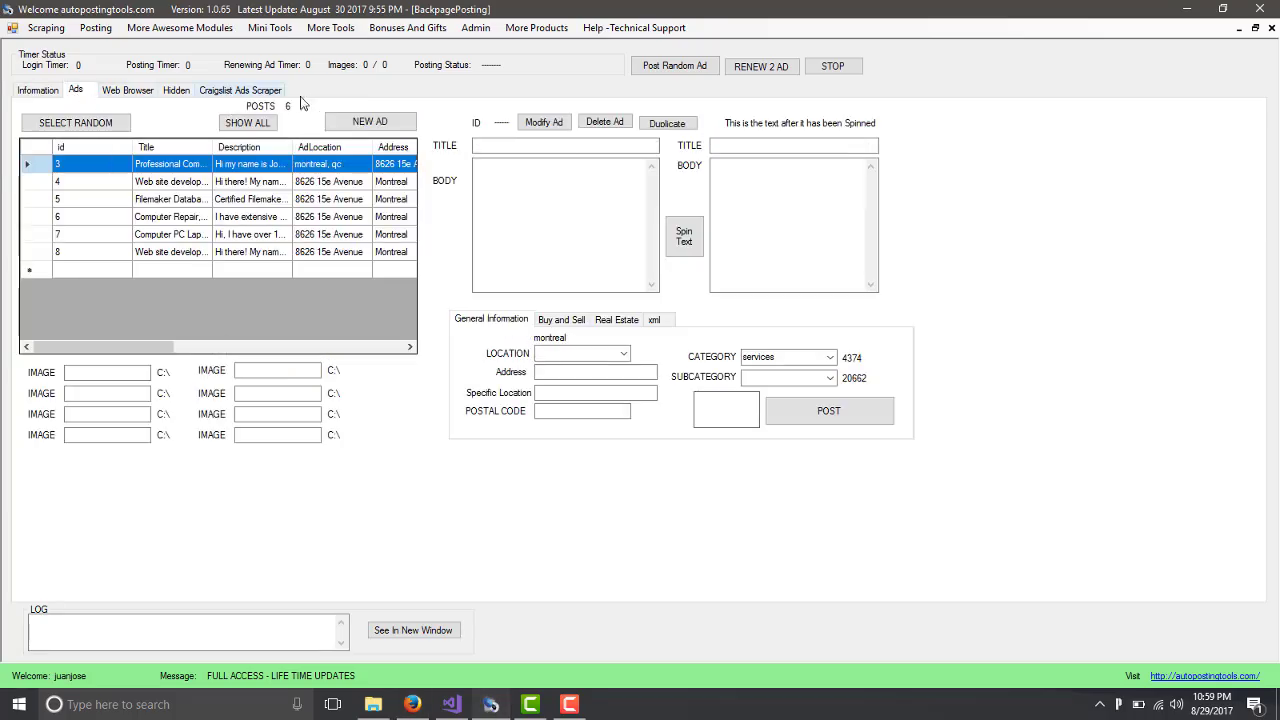
{"action": "left_click", "coordinate": [369, 122]}
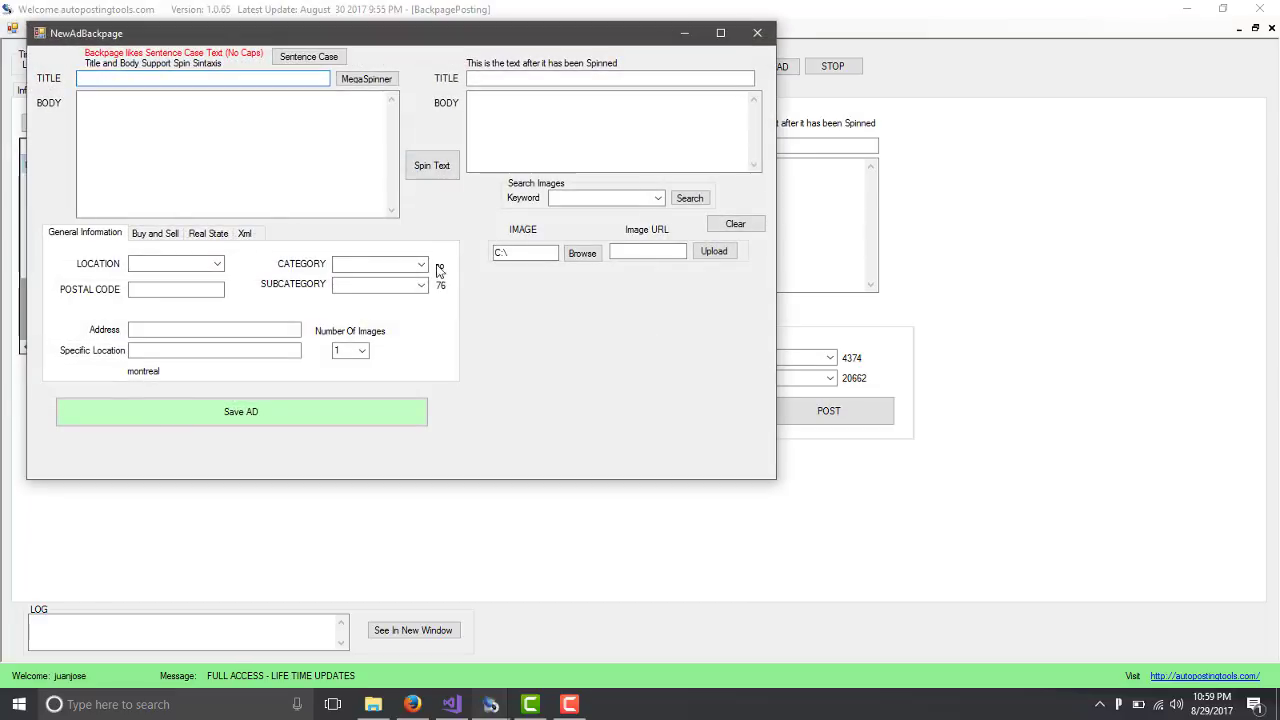
{"action": "left_click", "coordinate": [421, 266]}
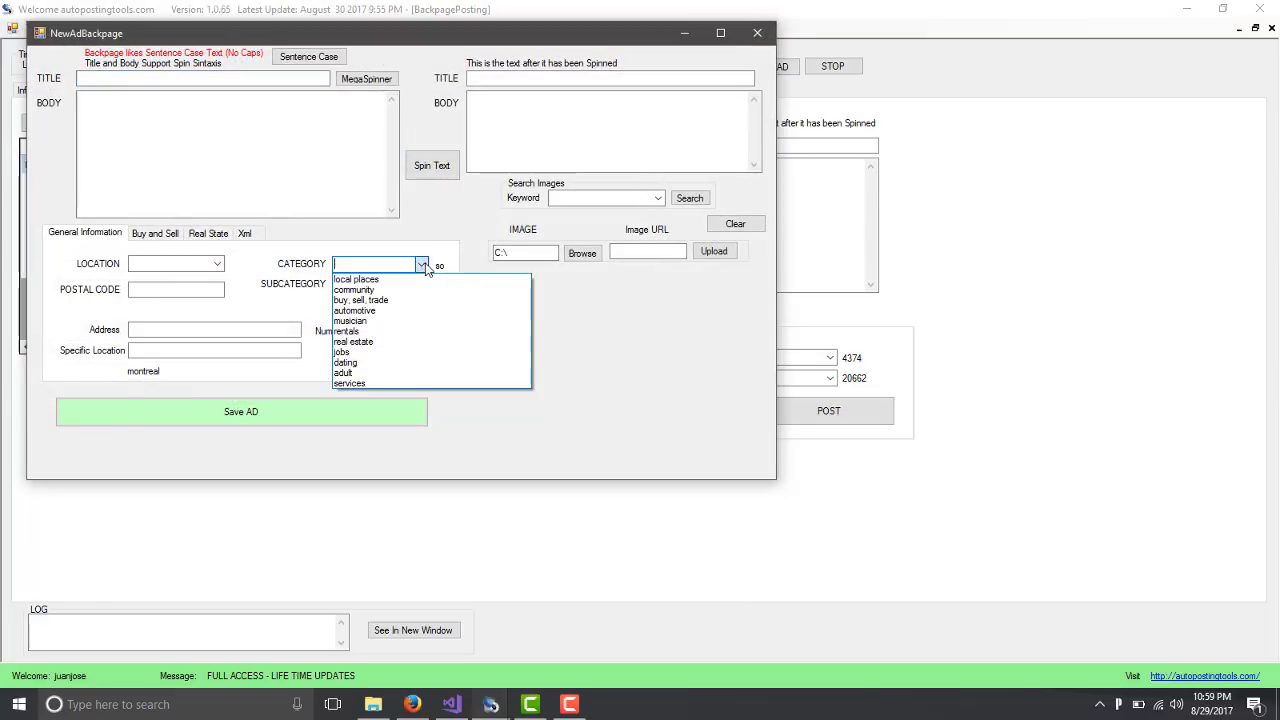
{"action": "left_click", "coordinate": [218, 264]}
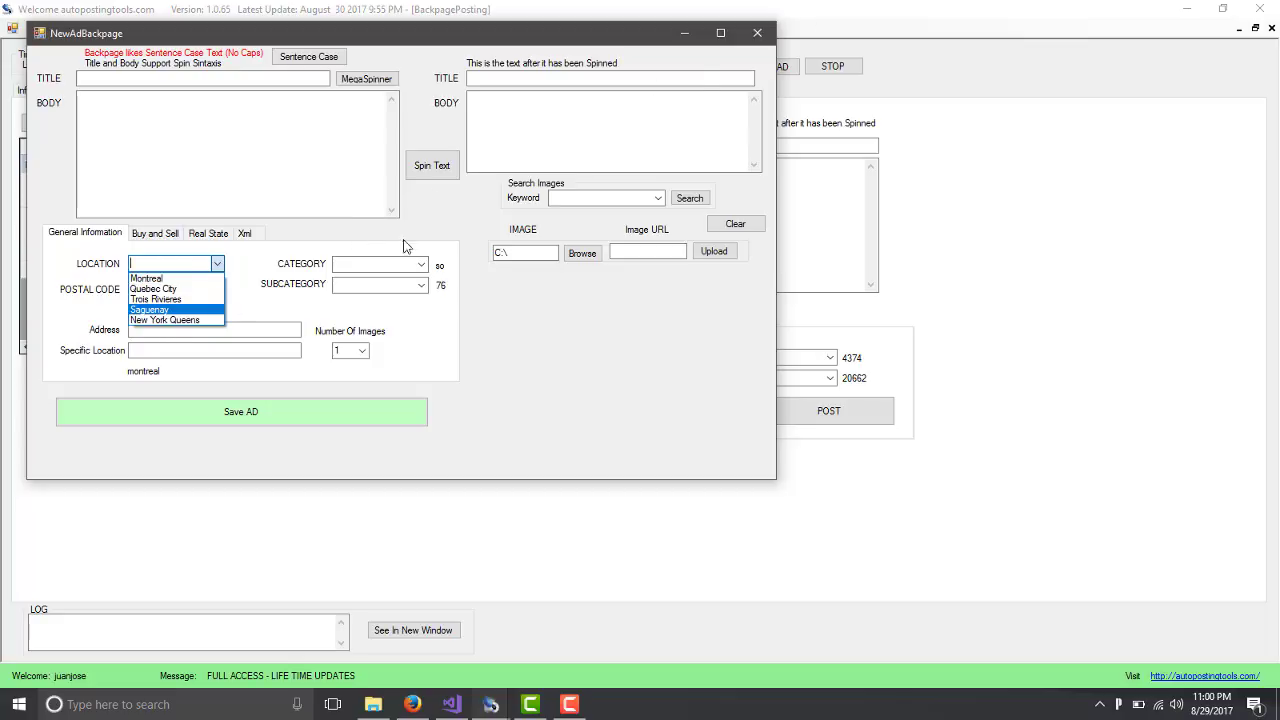
{"action": "left_click", "coordinate": [768, 34]}
{"action": "left_click", "coordinate": [757, 33]}
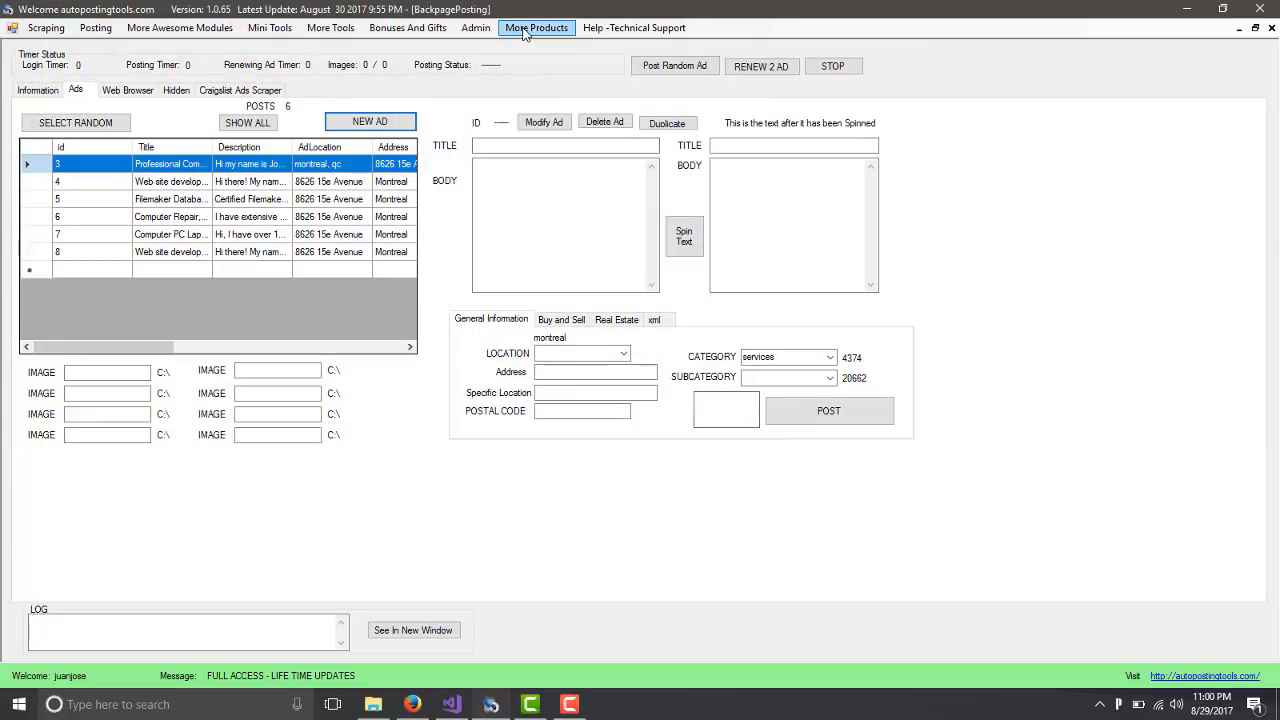
Add New York Manhattan as a Backpage city with the pasted Manhattan posting URL.
{"action": "left_click", "coordinate": [476, 28]}
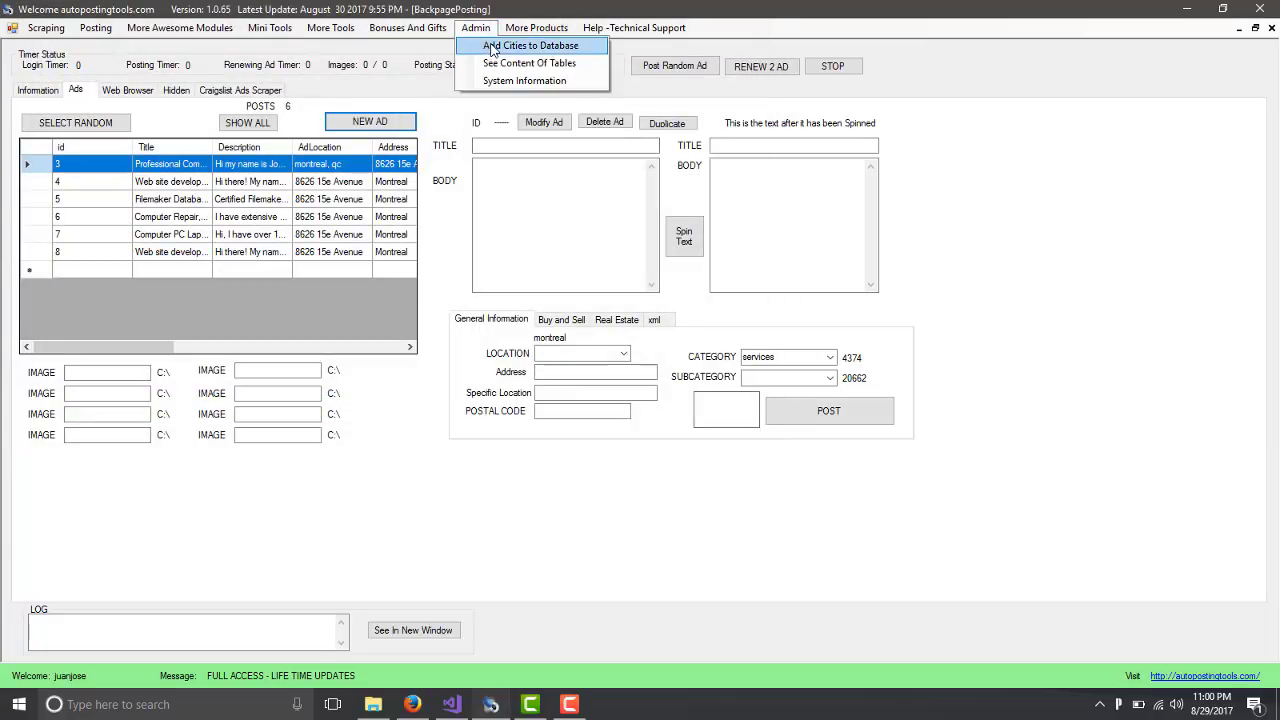
{"action": "left_click", "coordinate": [491, 47]}
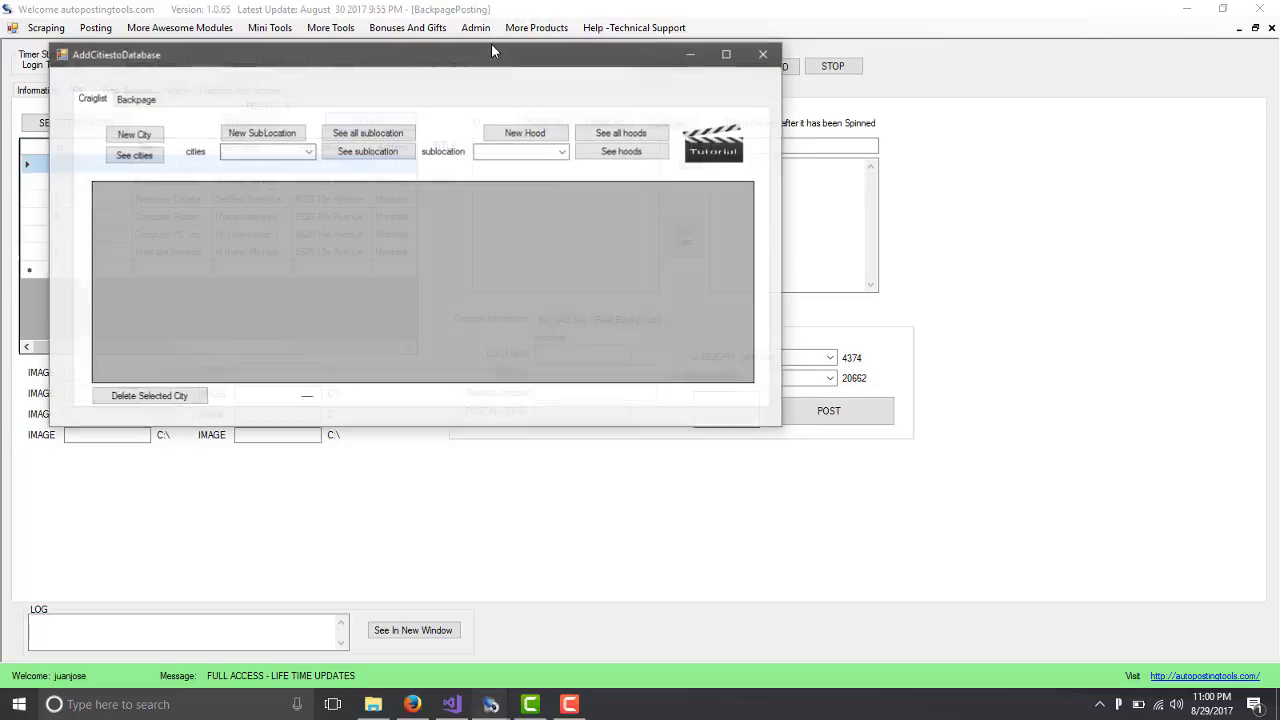
{"action": "left_click", "coordinate": [145, 102]}
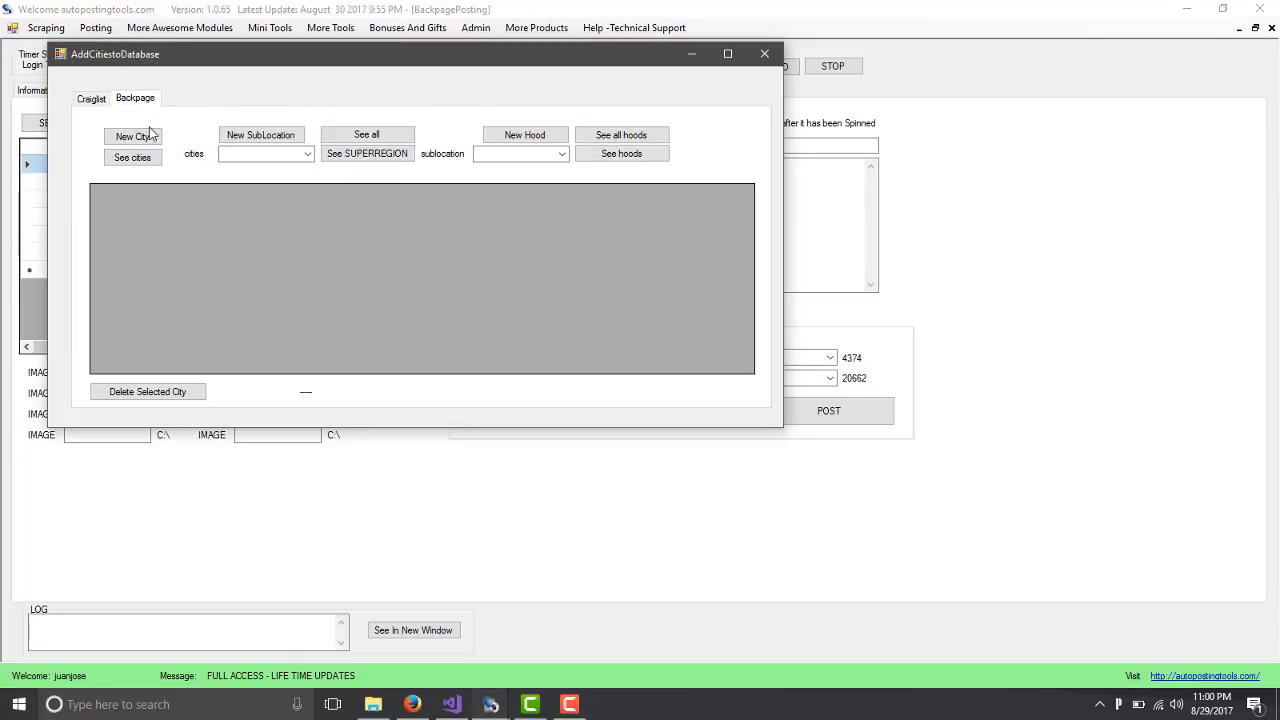
{"action": "left_click", "coordinate": [134, 137]}
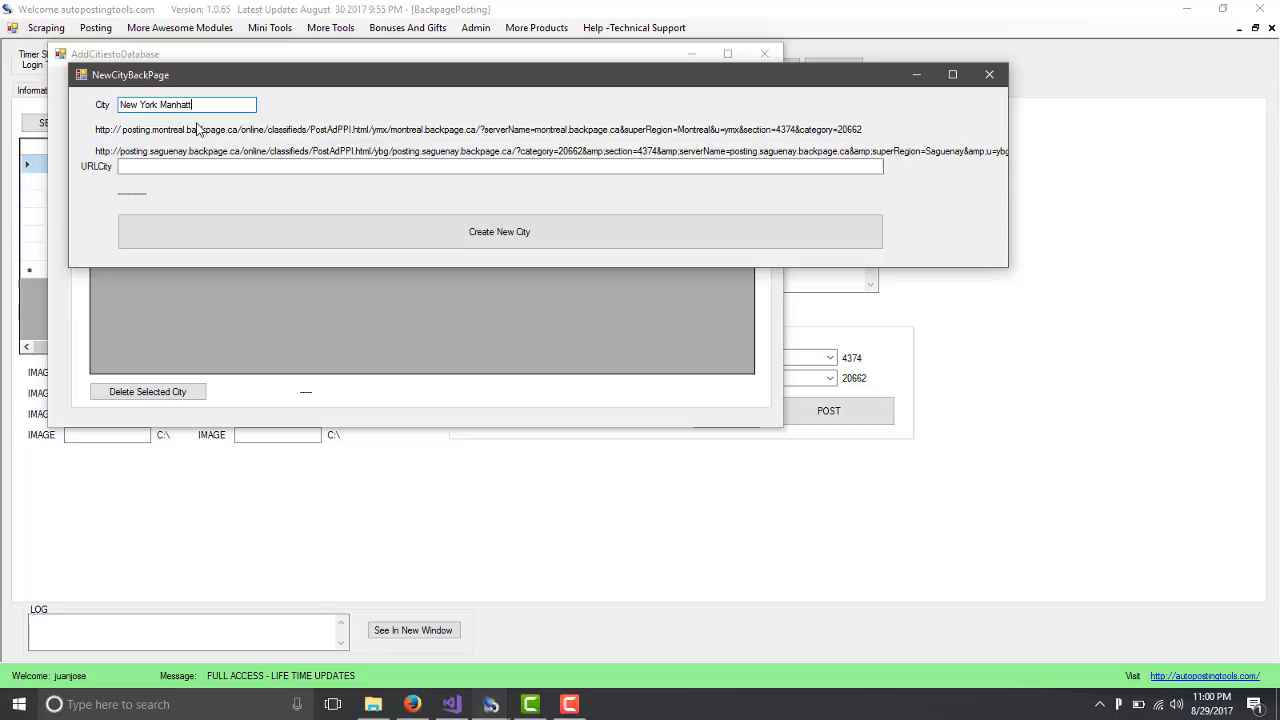
{"action": "left_click", "coordinate": [218, 165]}
{"action": "key", "text": "ctrl+v"}
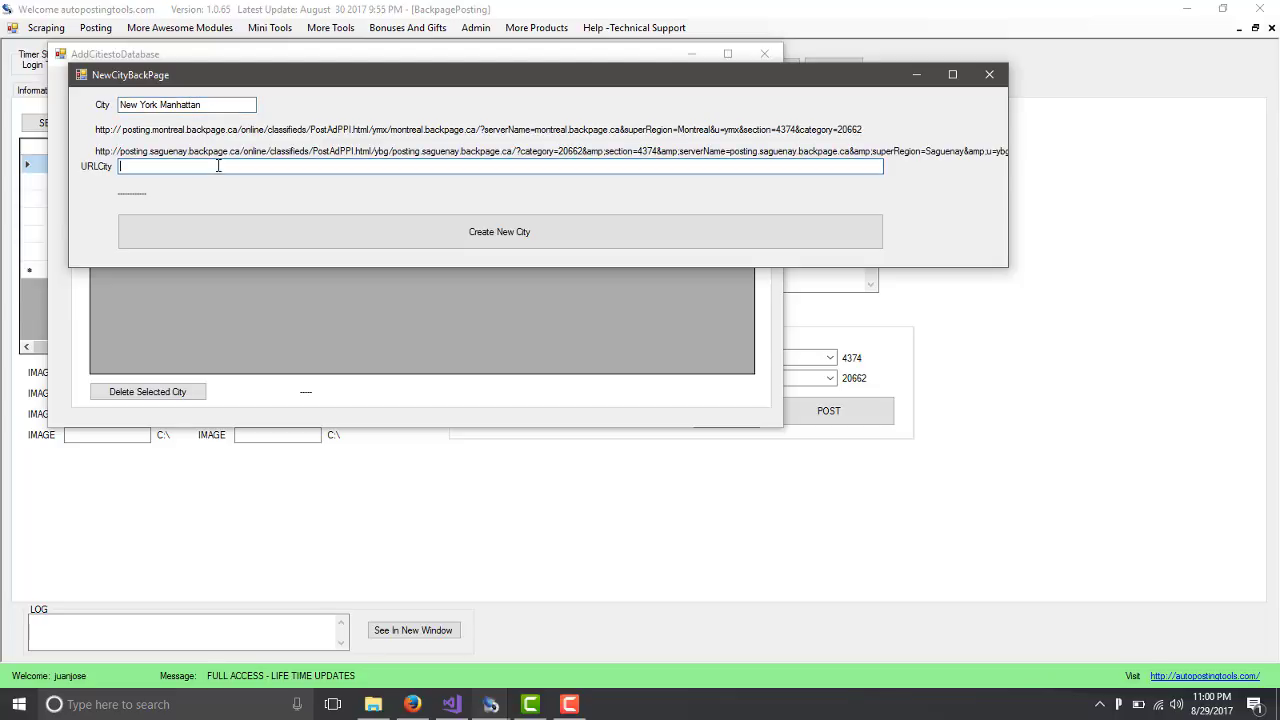
{"action": "left_click", "coordinate": [306, 232]}
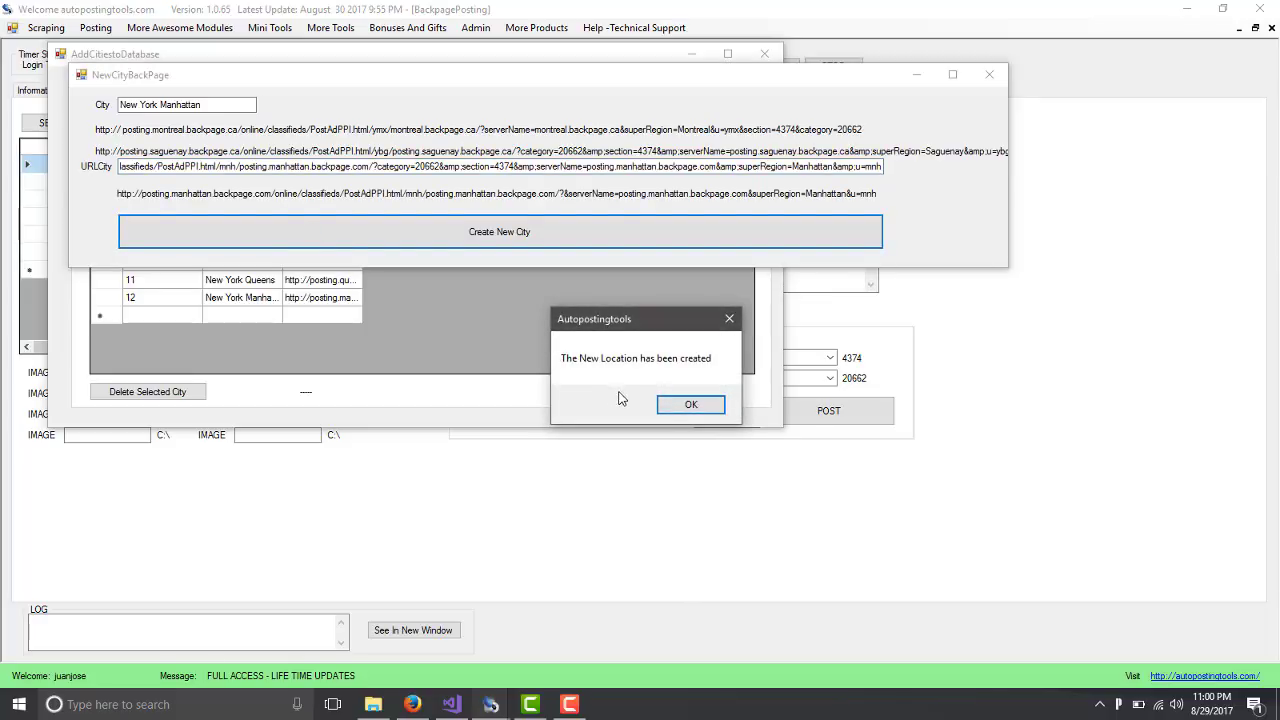
{"action": "left_click", "coordinate": [668, 407]}
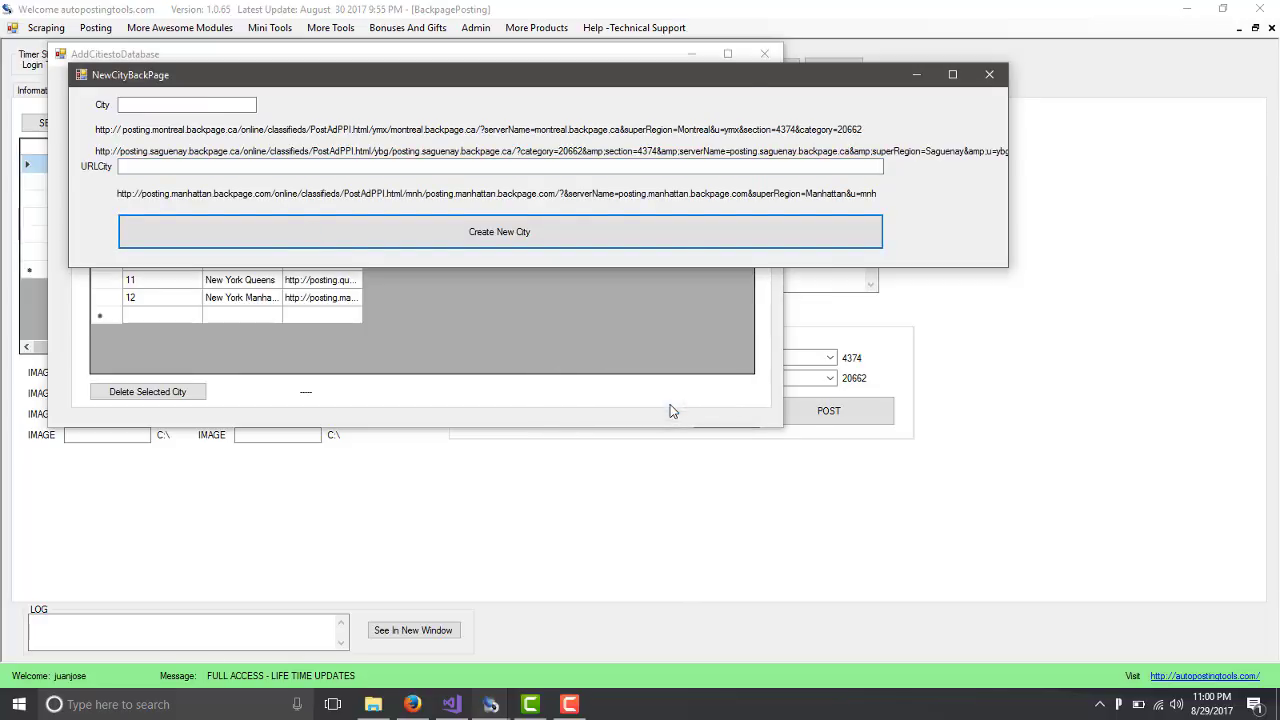
{"action": "left_click", "coordinate": [989, 75]}
{"action": "left_click", "coordinate": [330, 304]}
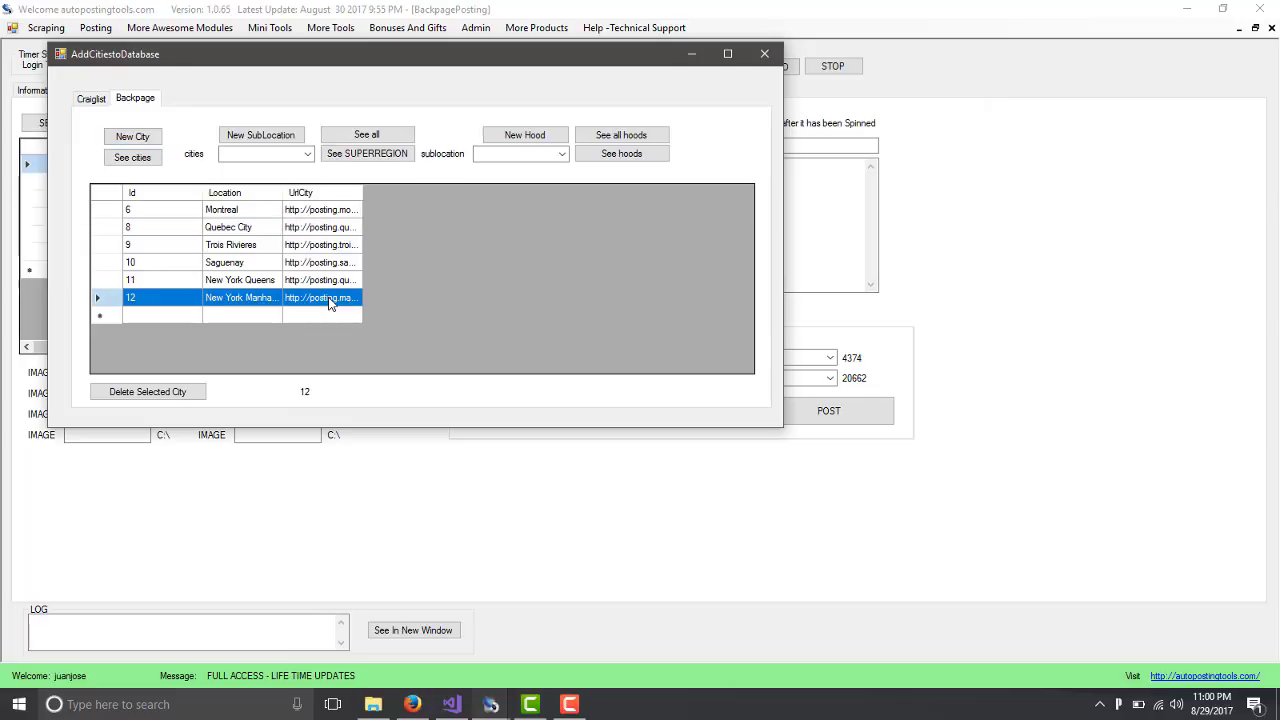
{"action": "left_click", "coordinate": [766, 54]}
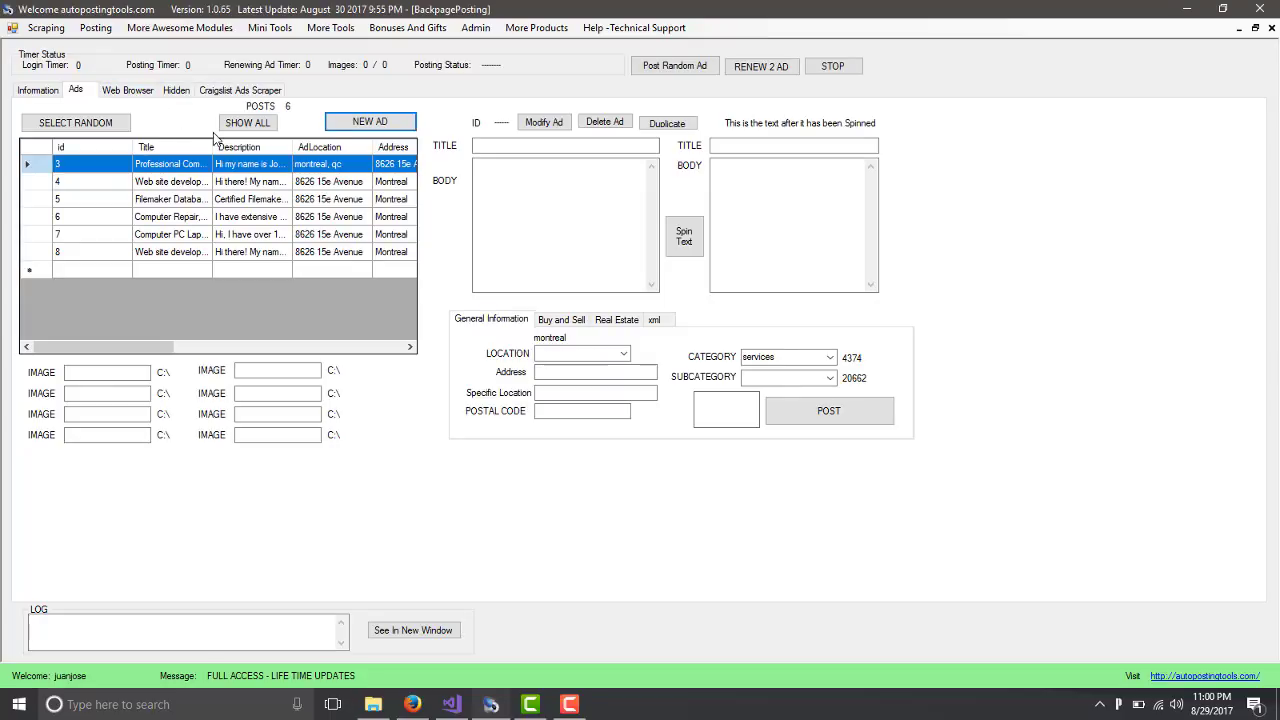
Confirm New York Manhattan is offered as a new-ad location, then close the form.
{"action": "left_click", "coordinate": [370, 121]}
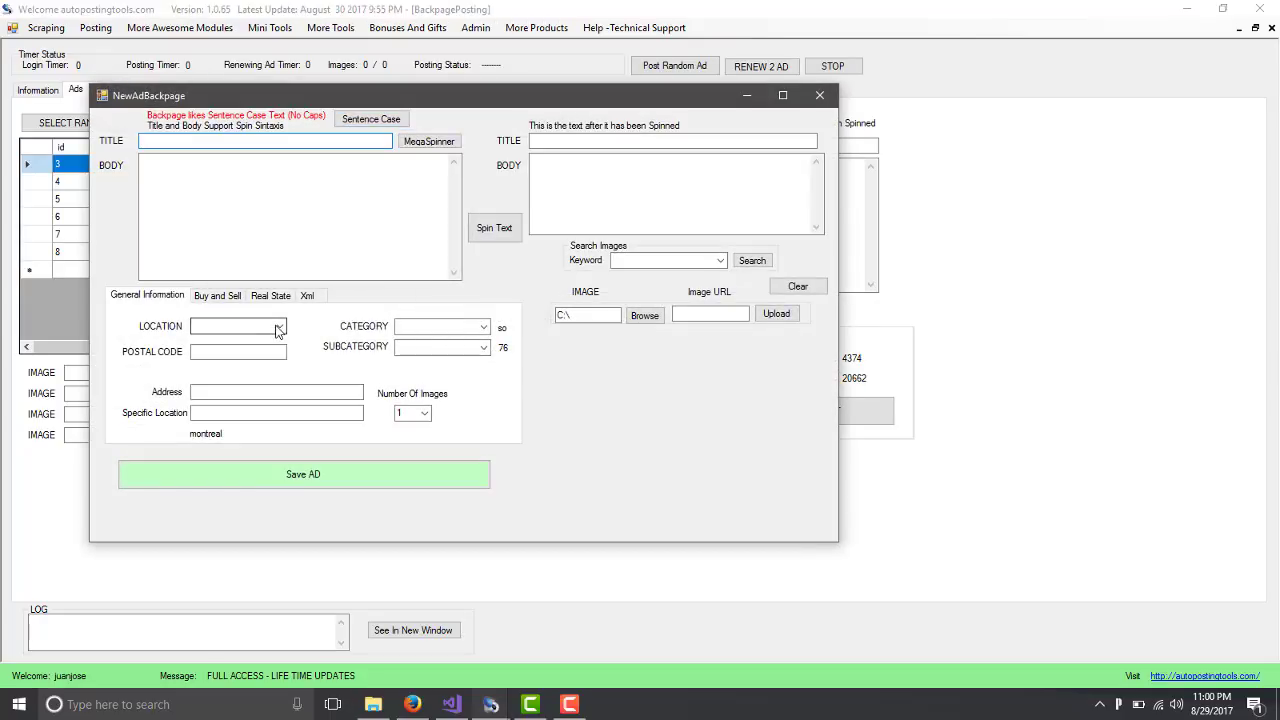
{"action": "left_click", "coordinate": [279, 331]}
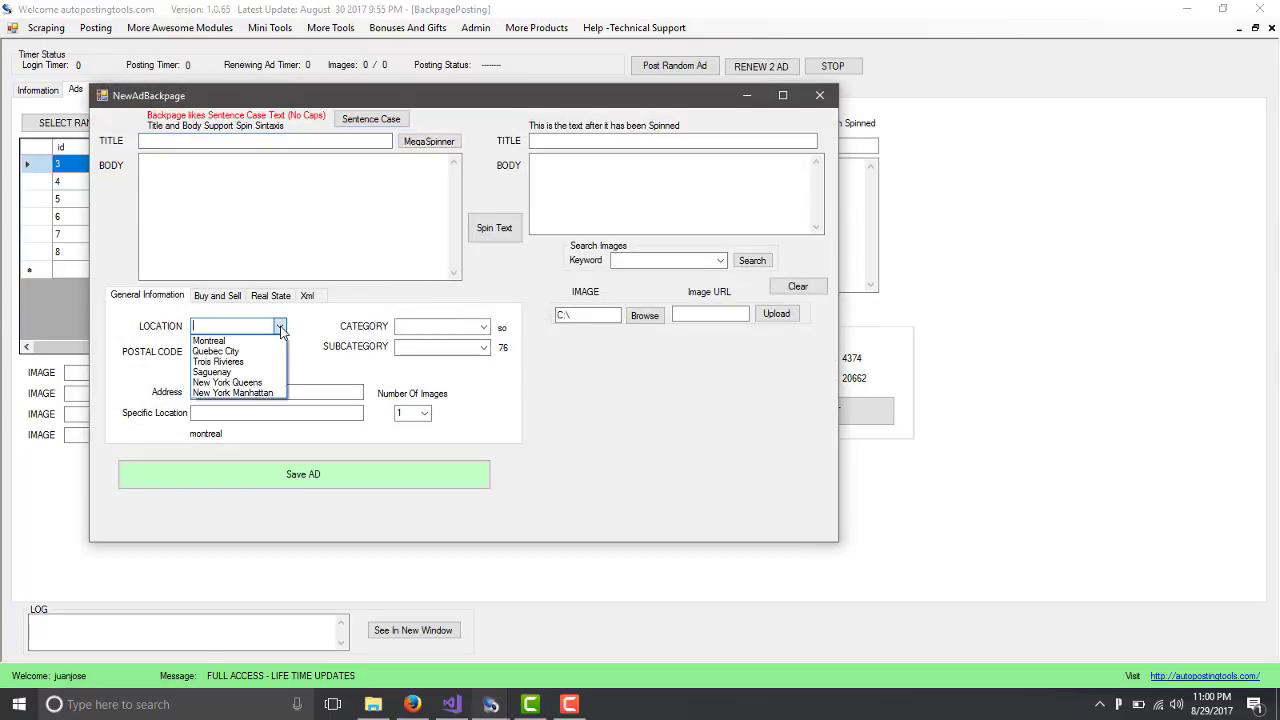
{"action": "left_click", "coordinate": [258, 393]}
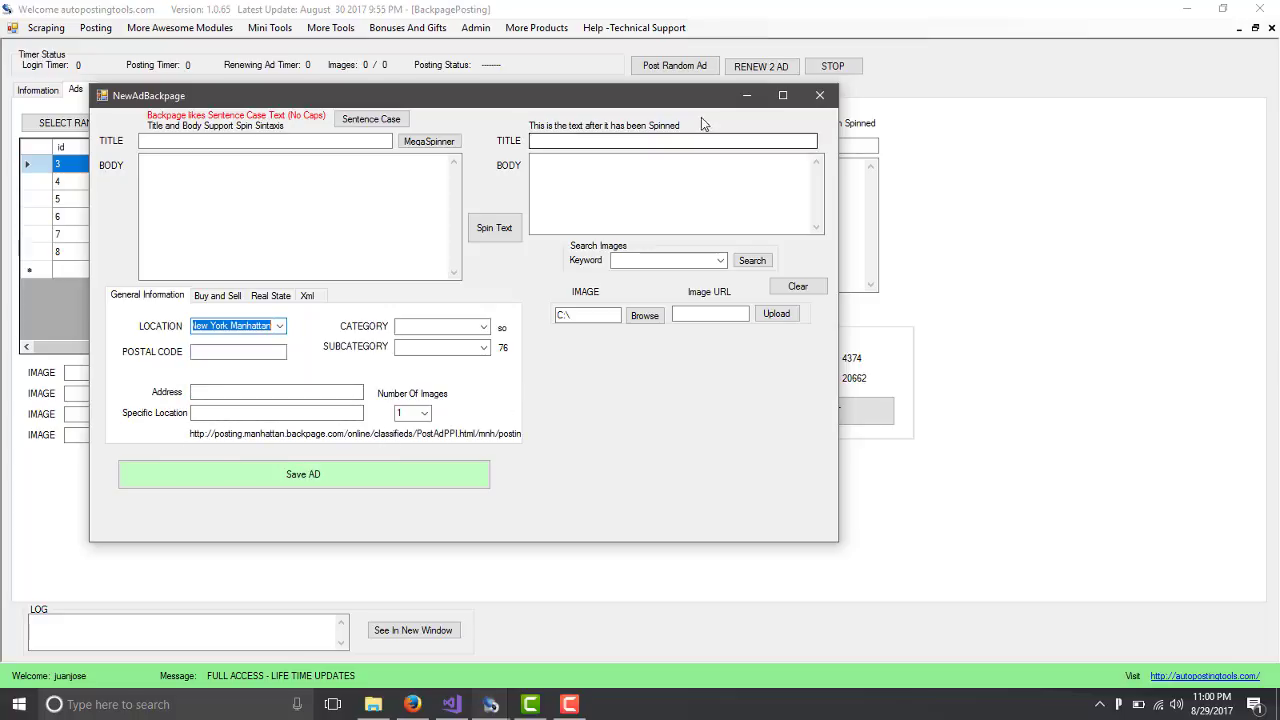
{"action": "left_click", "coordinate": [818, 97]}
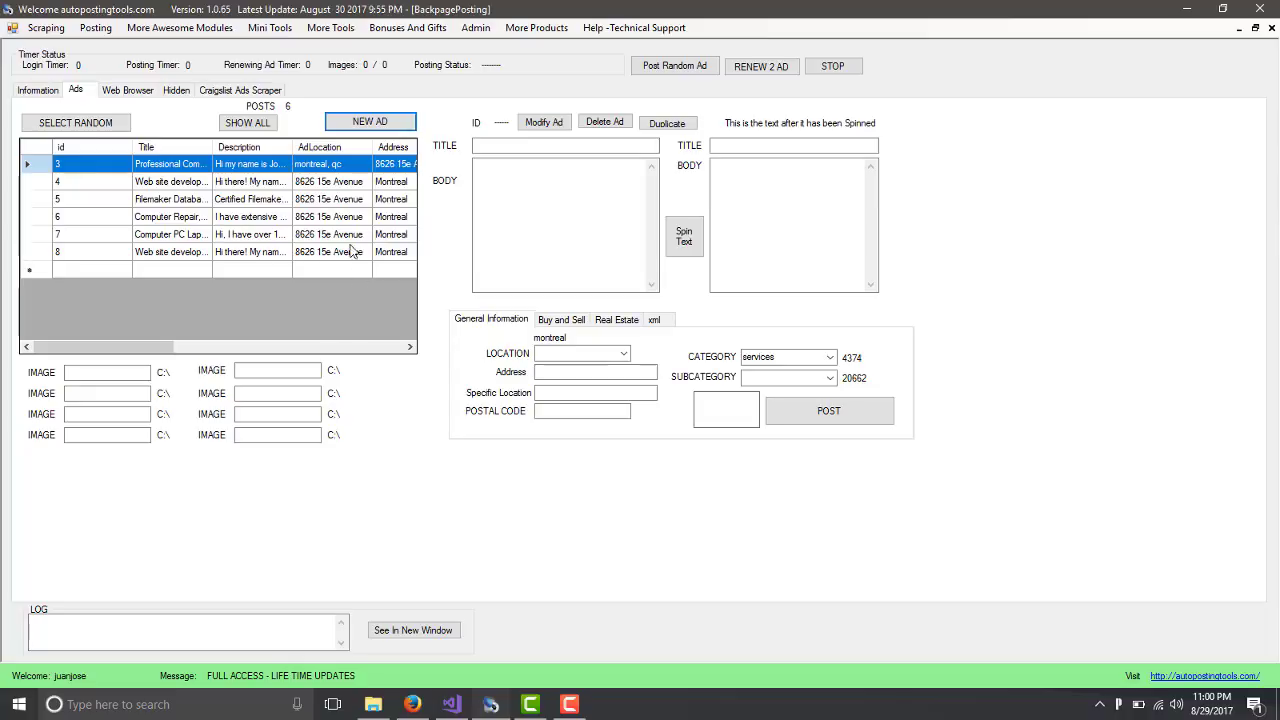
Review saved ad 4 with its Montreal location, then open the Craigslist Ads Scraper.
{"action": "left_click", "coordinate": [275, 186]}
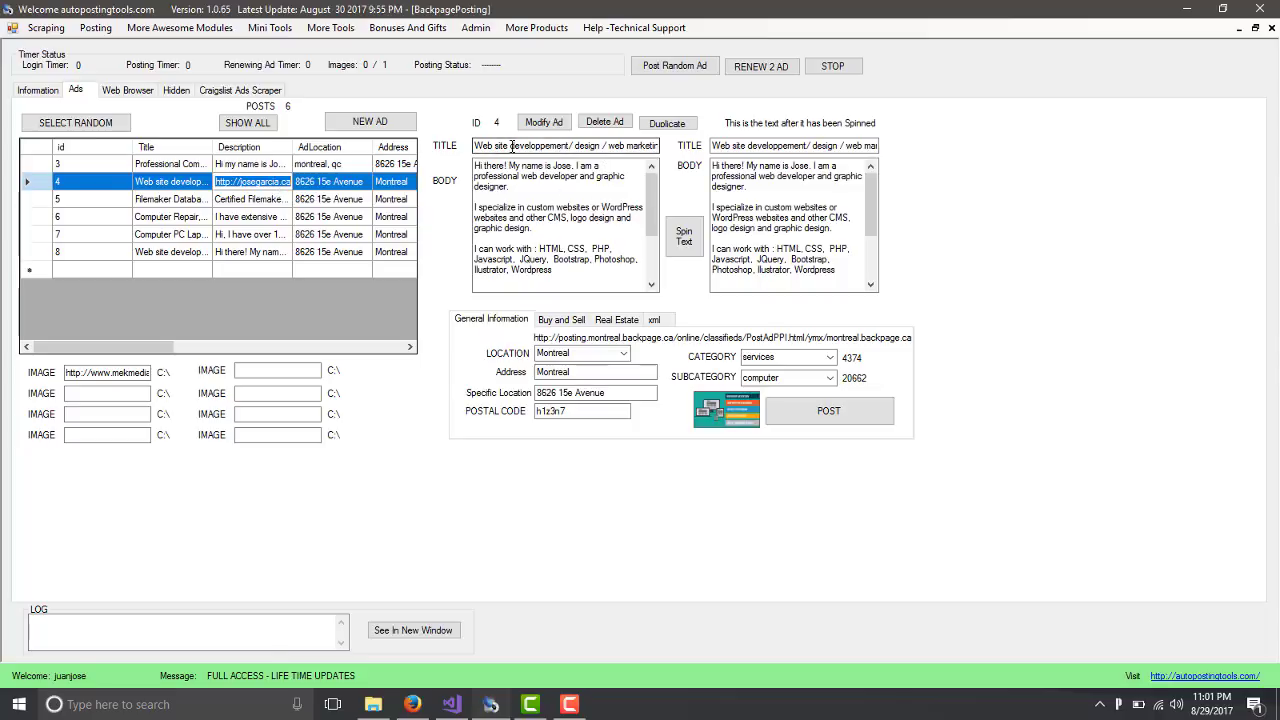
{"action": "left_click", "coordinate": [625, 356]}
{"action": "left_click", "coordinate": [625, 356]}
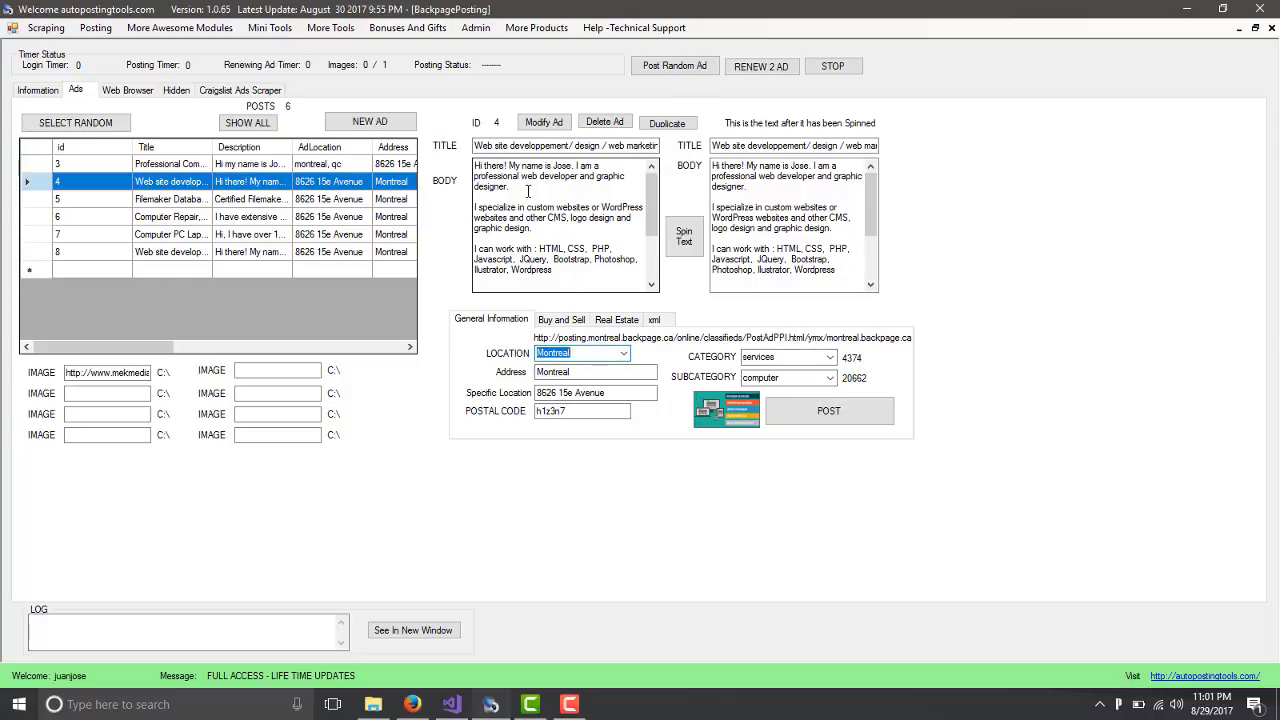
{"action": "left_click", "coordinate": [366, 124]}
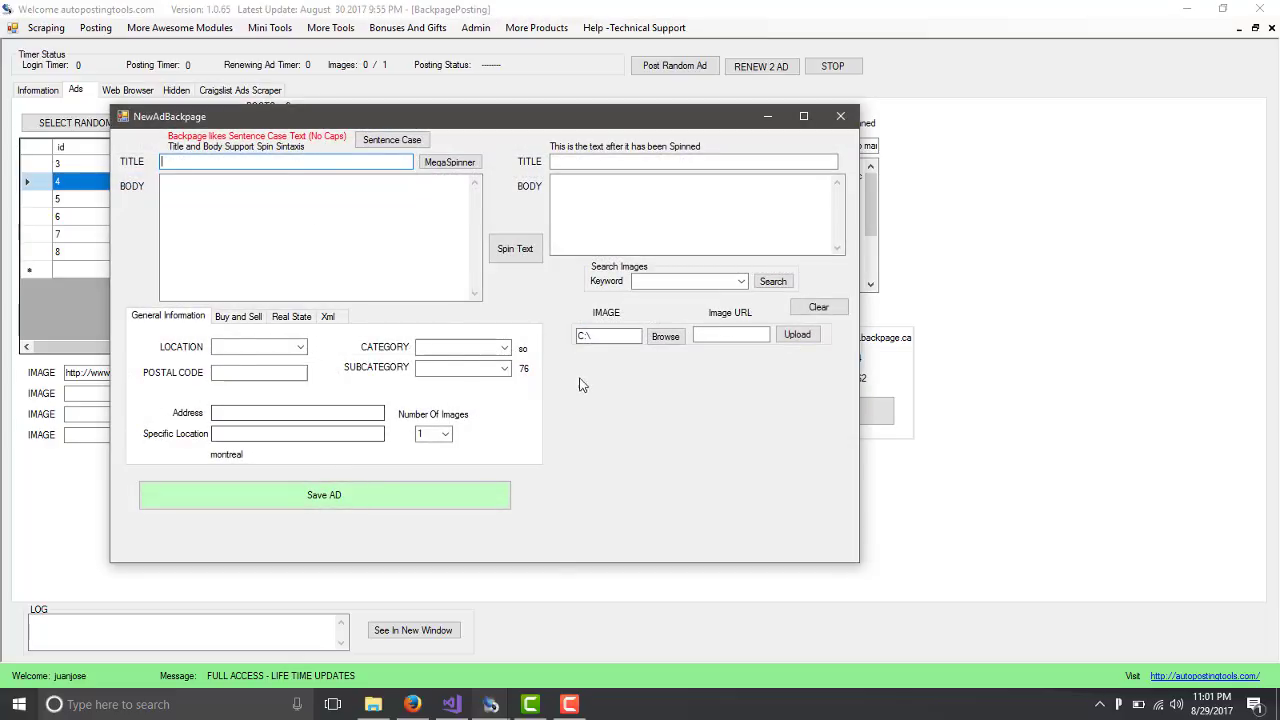
{"action": "left_click", "coordinate": [841, 117]}
{"action": "left_click", "coordinate": [268, 92]}
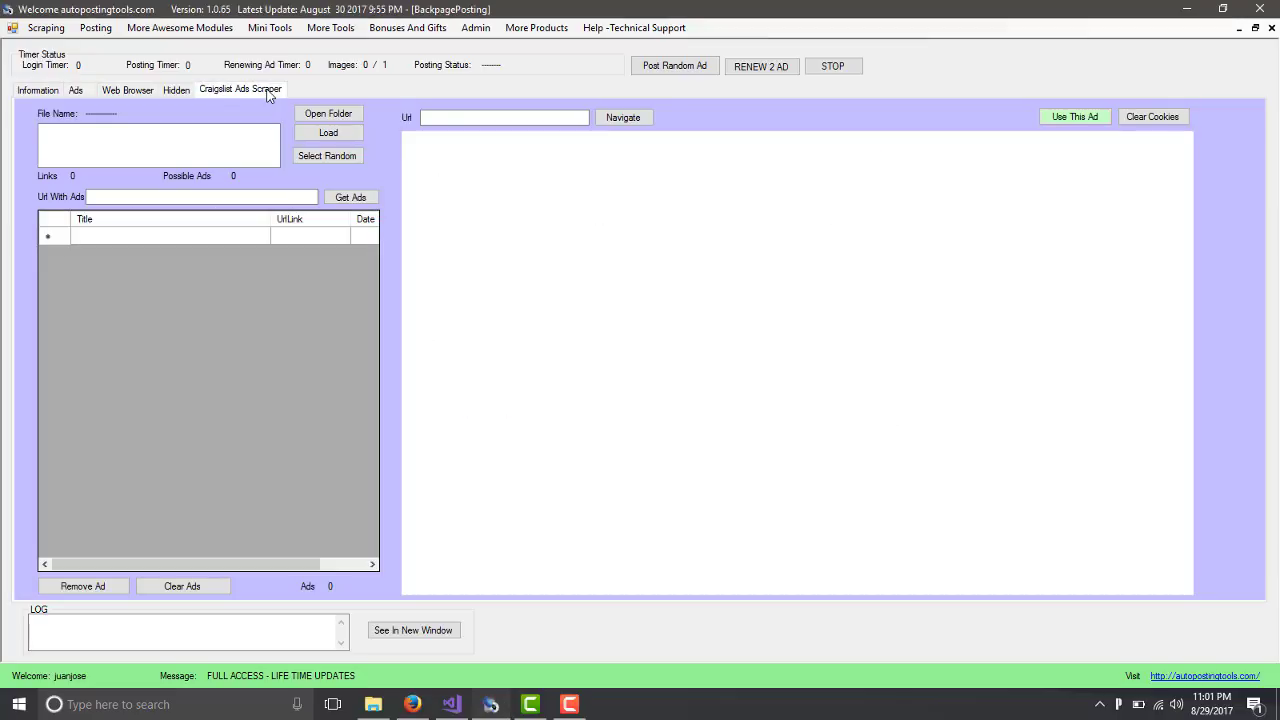
Load 'computer section craigslist' (51 links) and pick a random city, landing on sfbay.
{"action": "left_click", "coordinate": [318, 138]}
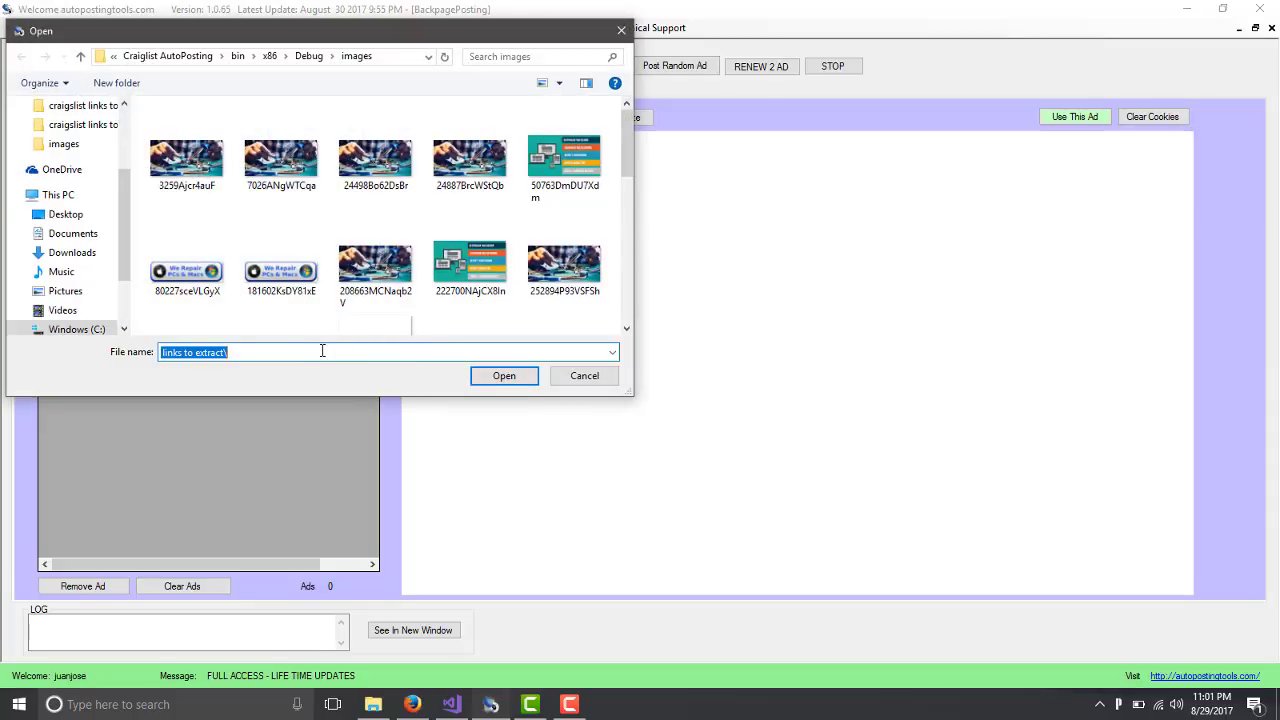
{"action": "left_click", "coordinate": [502, 378]}
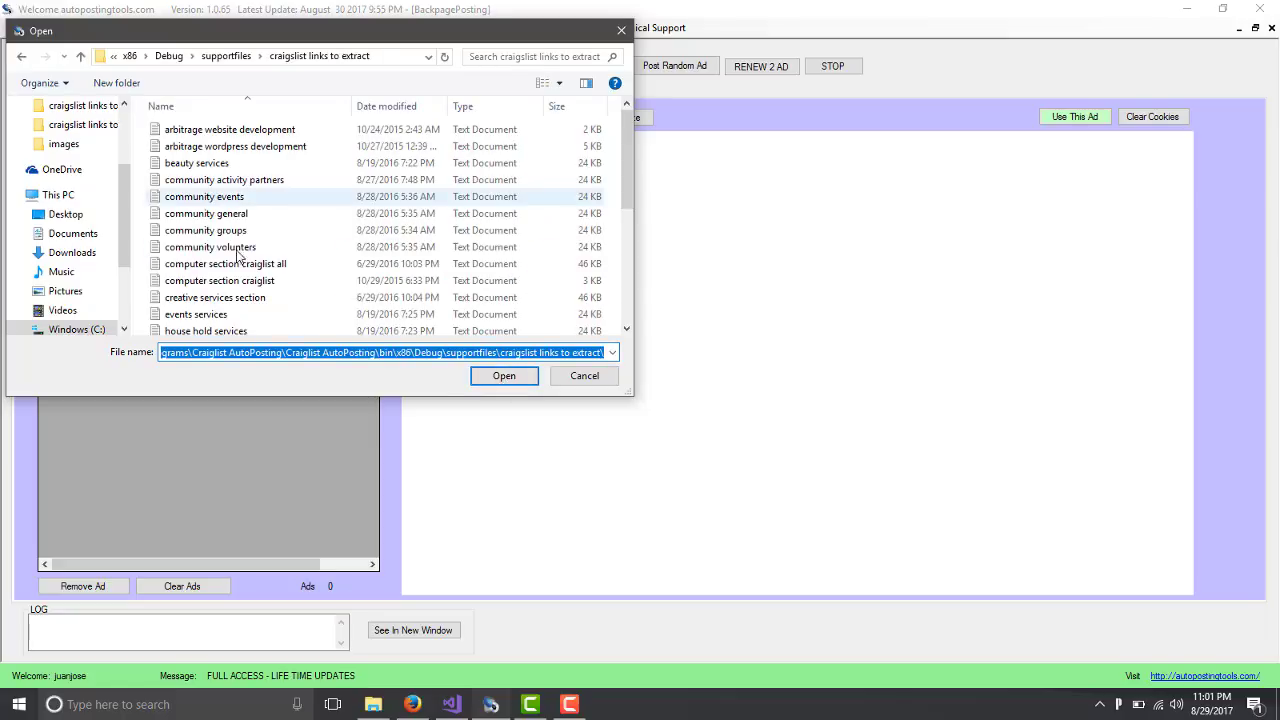
{"action": "scroll", "coordinate": [237, 283], "scroll_direction": "down", "scroll_amount": 3}
{"action": "scroll", "coordinate": [237, 283], "scroll_direction": "up", "scroll_amount": 3}
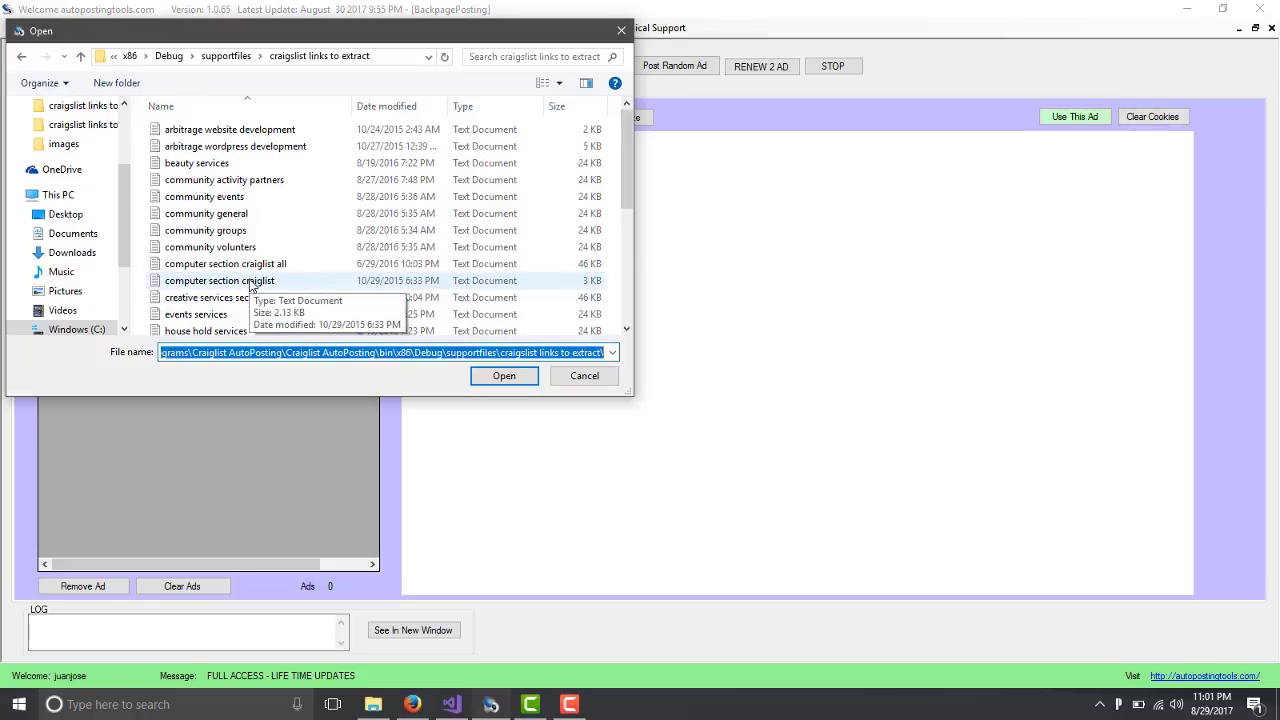
{"action": "left_click", "coordinate": [252, 284]}
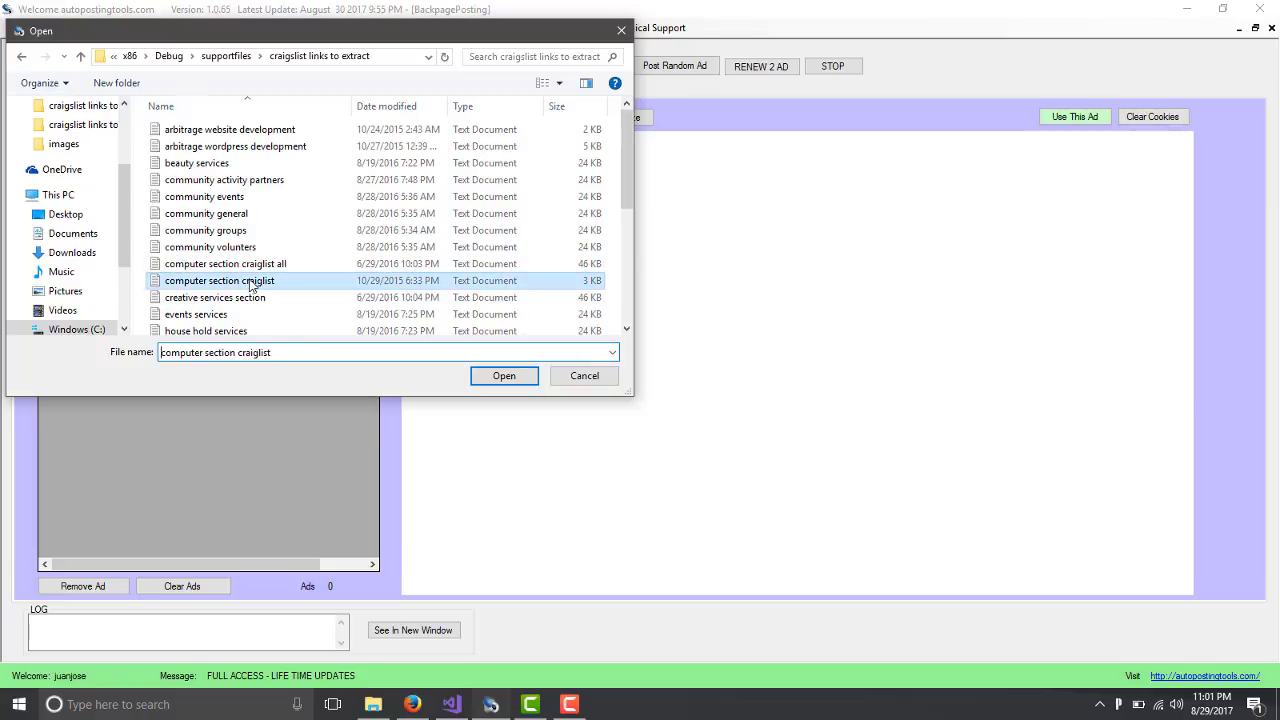
{"action": "left_click", "coordinate": [508, 376]}
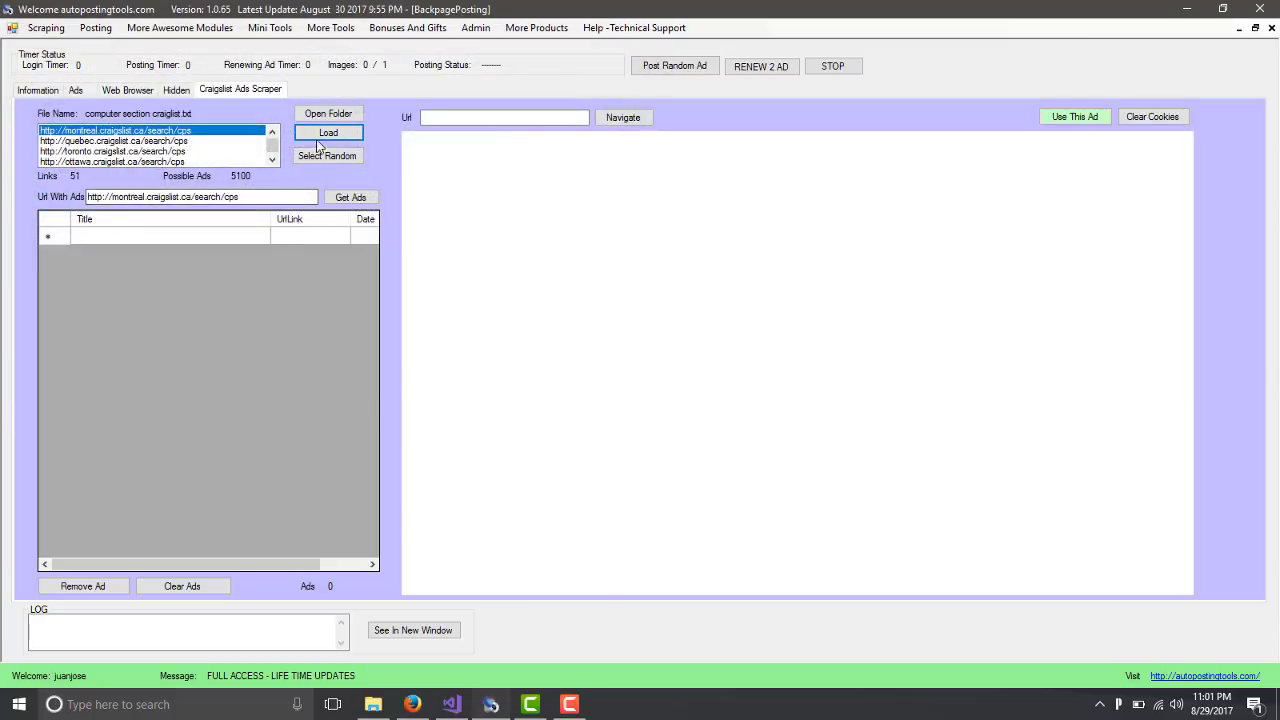
{"action": "left_click", "coordinate": [327, 157]}
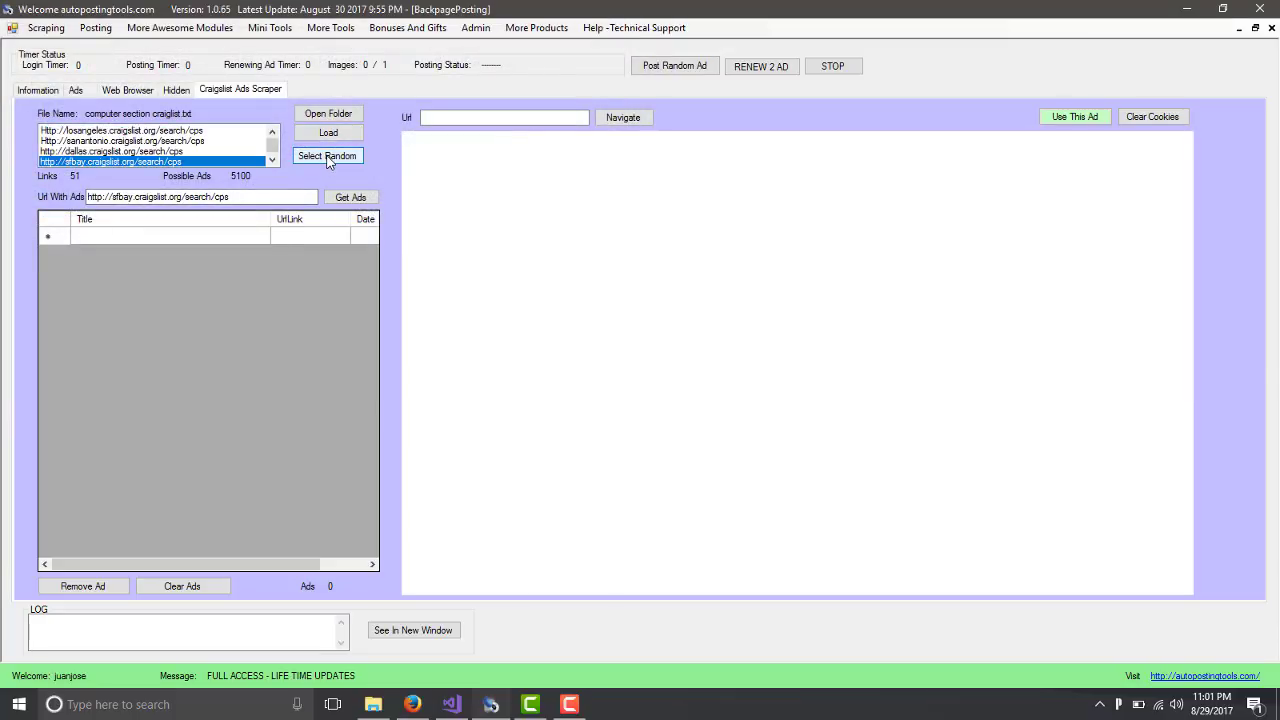
Fetch the craigslist ads and copy 'I can design a website in 1 day!' into a new Backpage ad.
{"action": "left_click", "coordinate": [346, 197]}
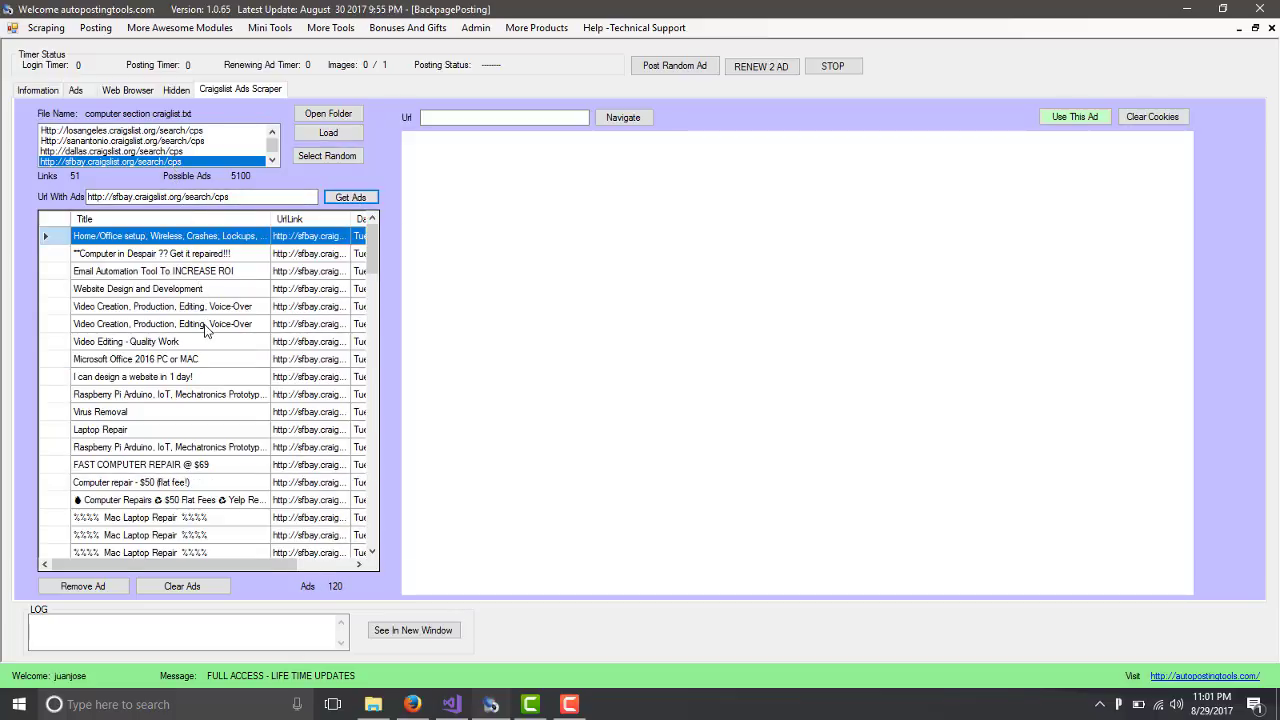
{"action": "left_click", "coordinate": [205, 381]}
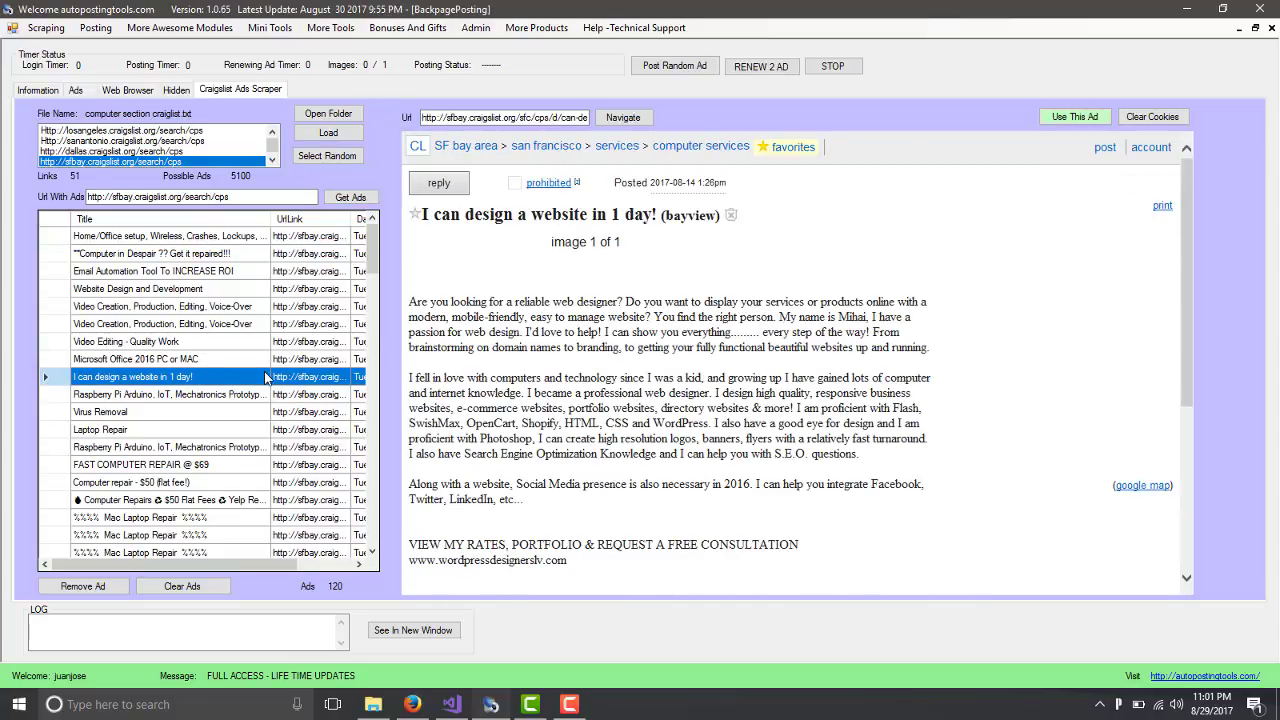
{"action": "scroll", "coordinate": [543, 376], "scroll_direction": "down", "scroll_amount": 5}
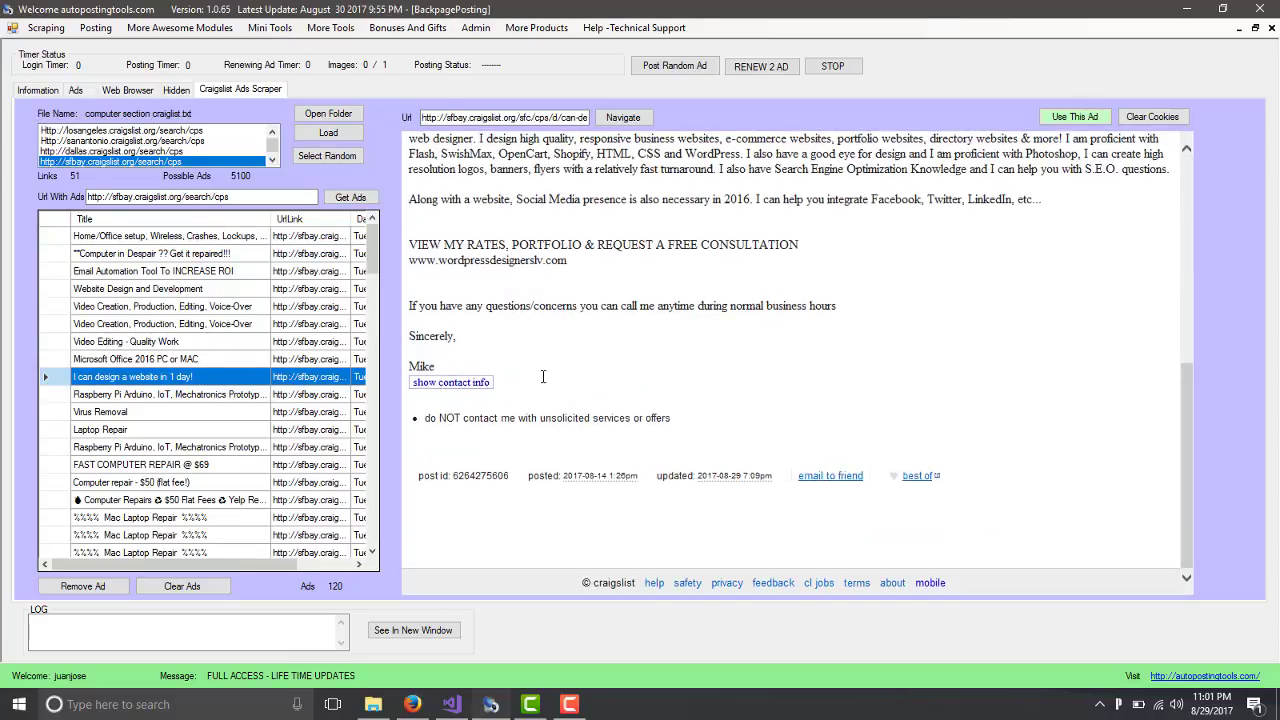
{"action": "scroll", "coordinate": [543, 376], "scroll_direction": "up", "scroll_amount": 5}
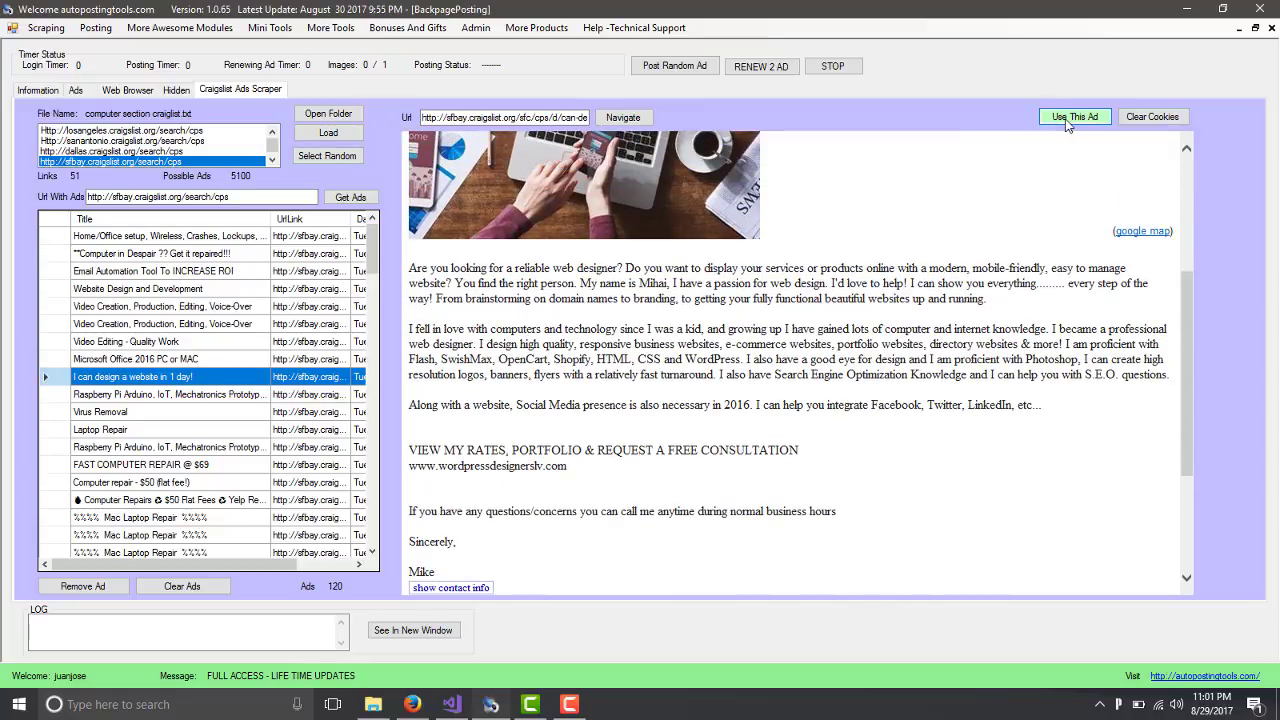
{"action": "left_click", "coordinate": [1068, 120]}
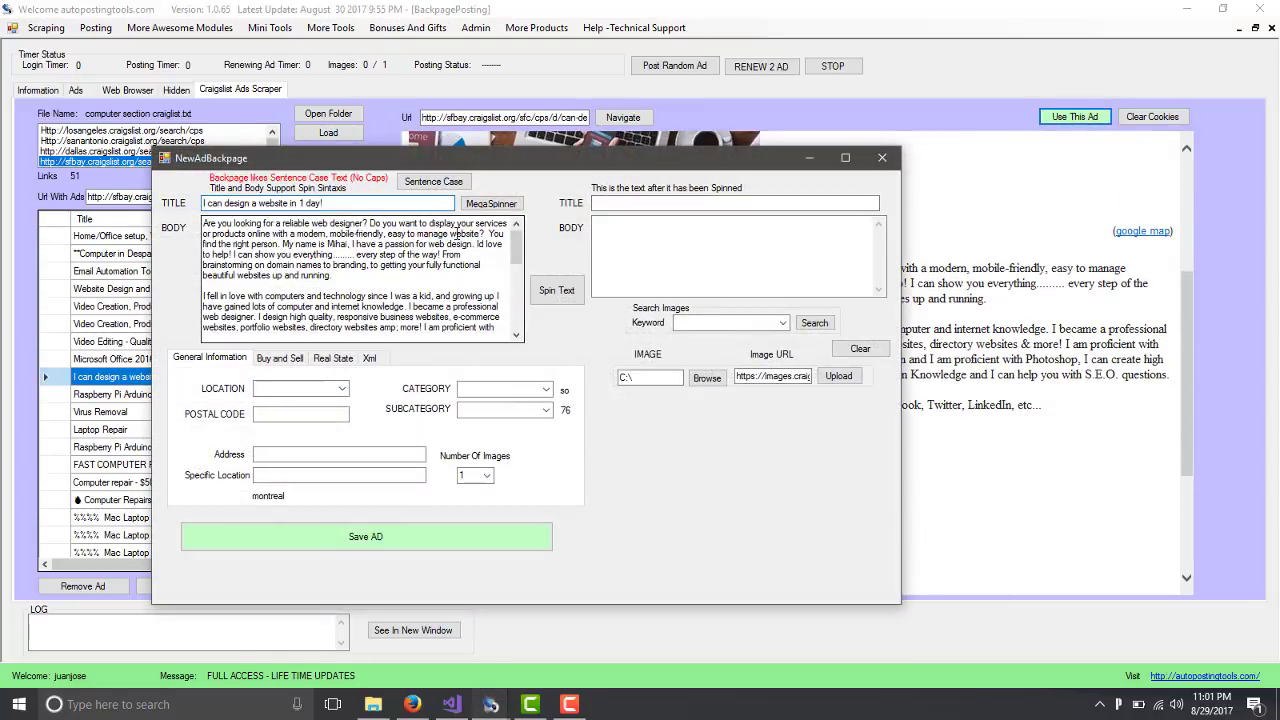
Replace the rates and portfolio lines in the body with a 'Call me for more information' phone line.
{"action": "scroll", "coordinate": [460, 280], "scroll_direction": "down", "scroll_amount": 10}
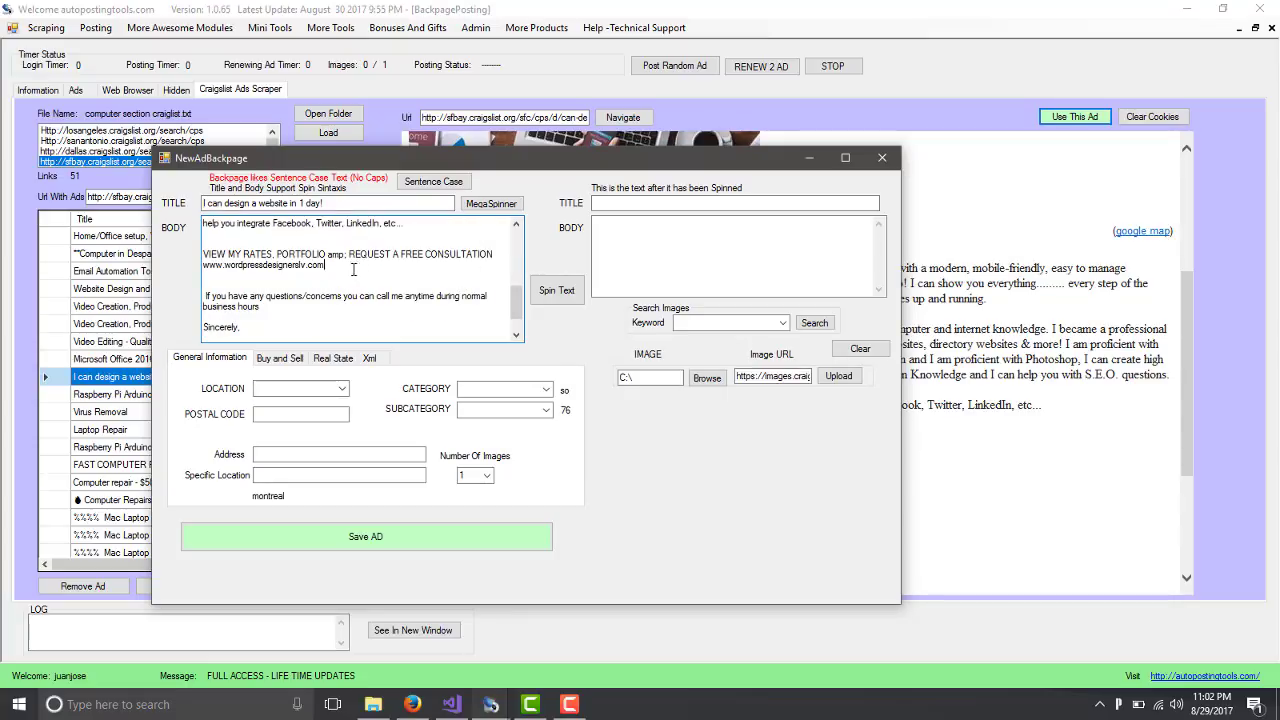
{"action": "left_click_drag", "start_coordinate": [323, 266], "coordinate": [200, 252]}
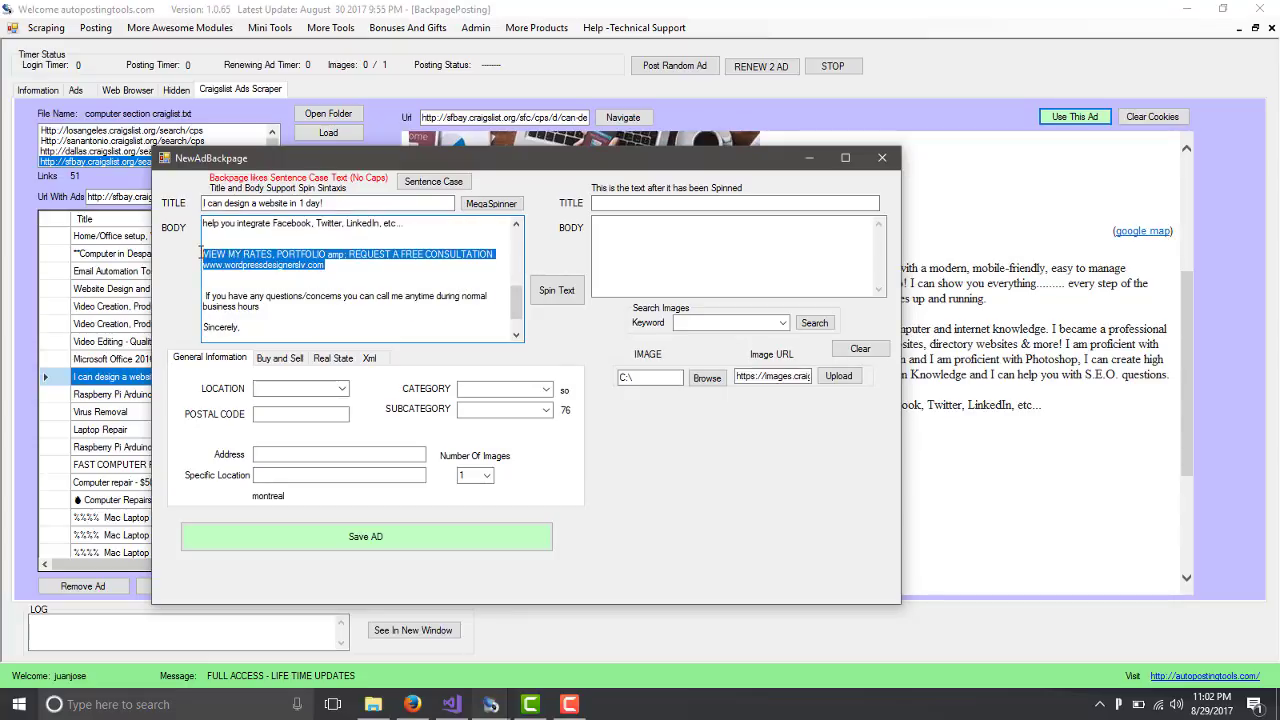
{"action": "type", "text": "Call me"}
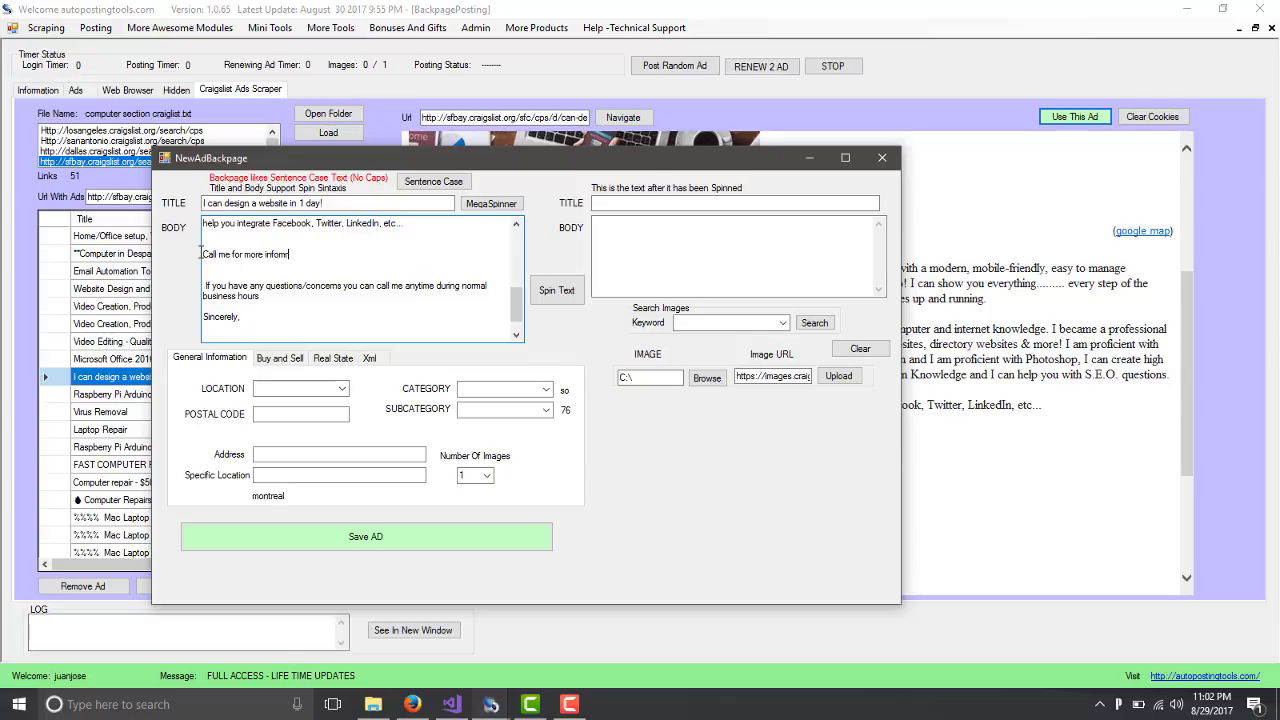
{"action": "type", "text": " for more infomr"}
{"action": "key", "text": "BackSpace"}
{"action": "type", "text": "160"}
Set the ad's location to Montreal and fill in the postal code, address and specific location.
{"action": "left_click", "coordinate": [335, 389]}
{"action": "left_click", "coordinate": [331, 403]}
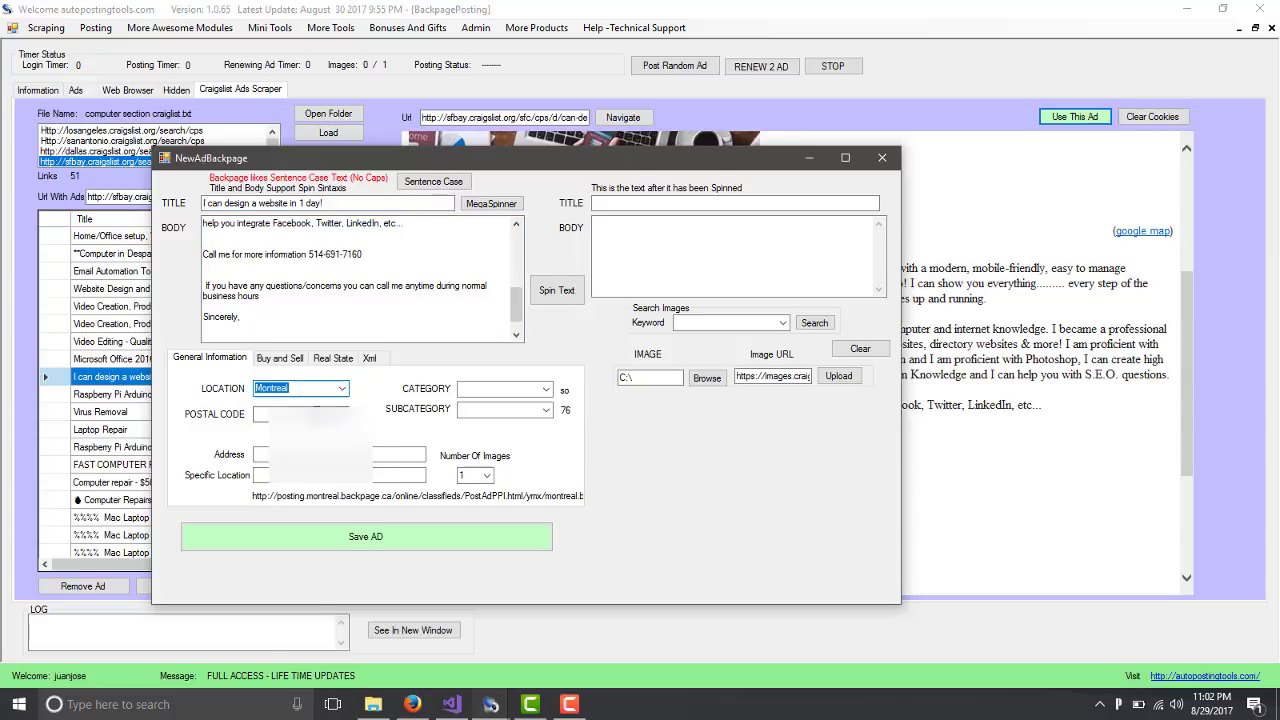
{"action": "left_click", "coordinate": [300, 414]}
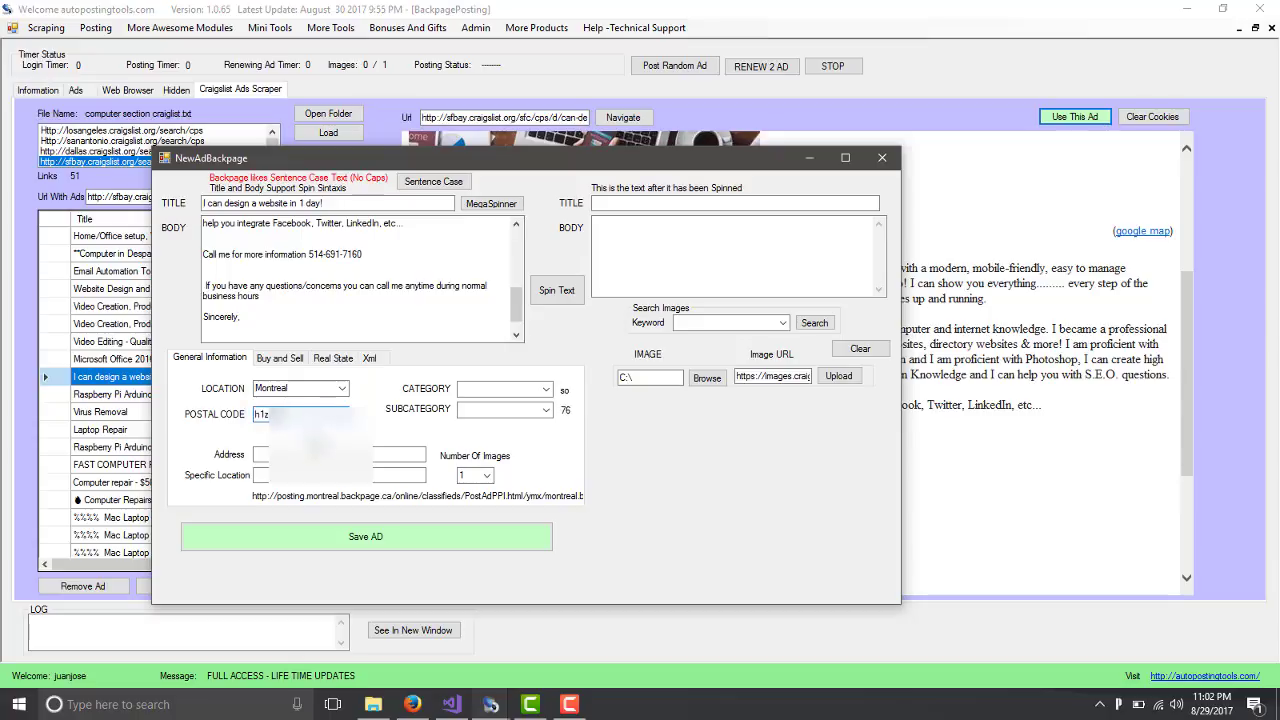
{"action": "left_click", "coordinate": [315, 454]}
{"action": "left_click", "coordinate": [340, 474]}
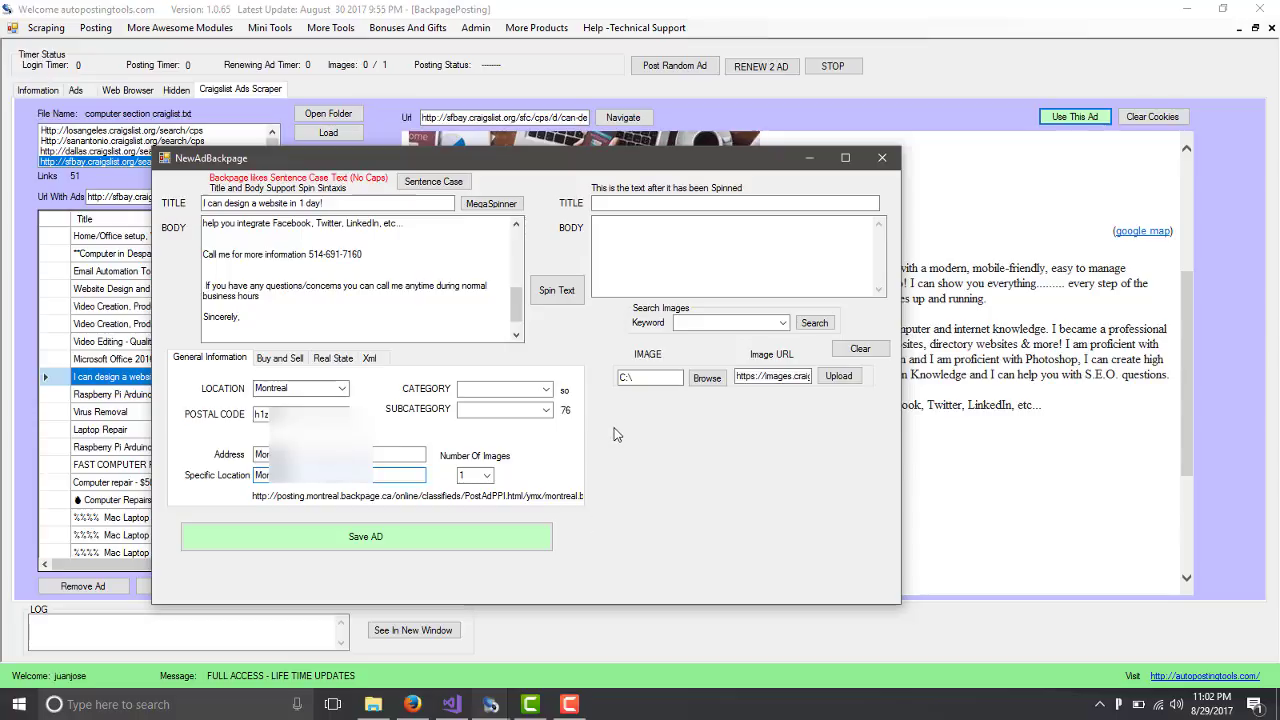
Set the ad category to services with subcategory computer.
{"action": "left_click", "coordinate": [546, 389]}
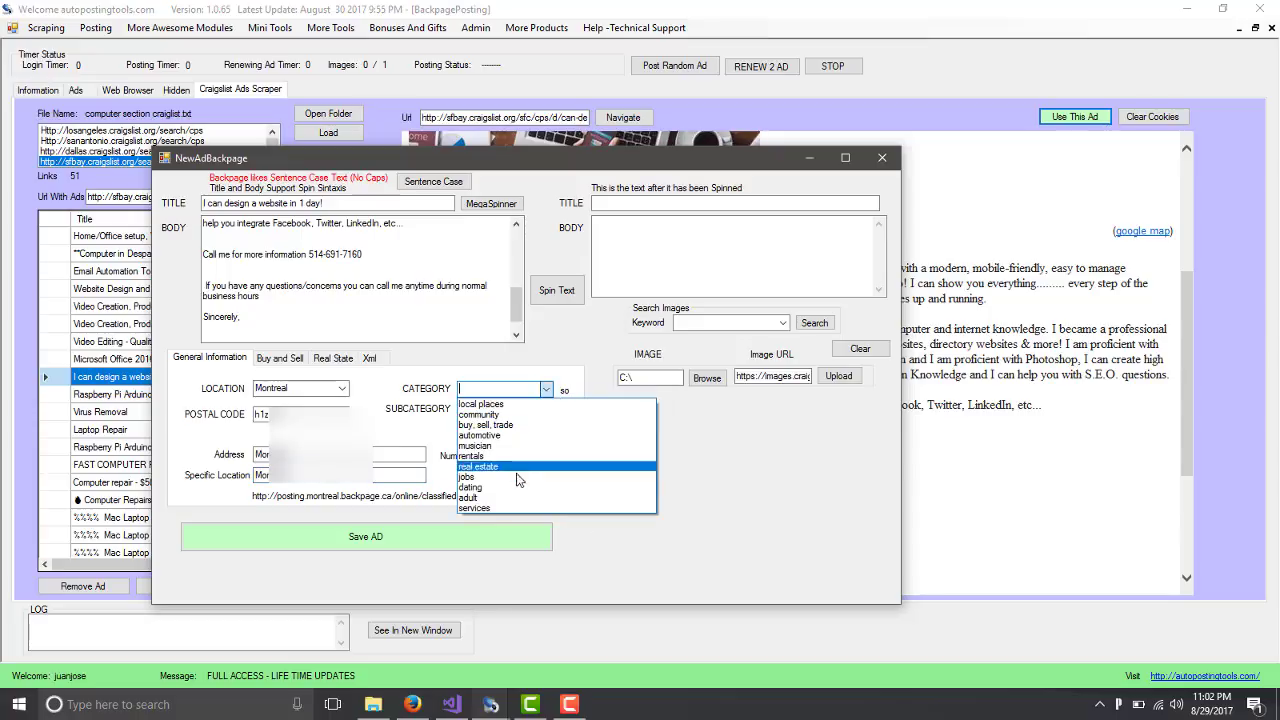
{"action": "left_click", "coordinate": [507, 509]}
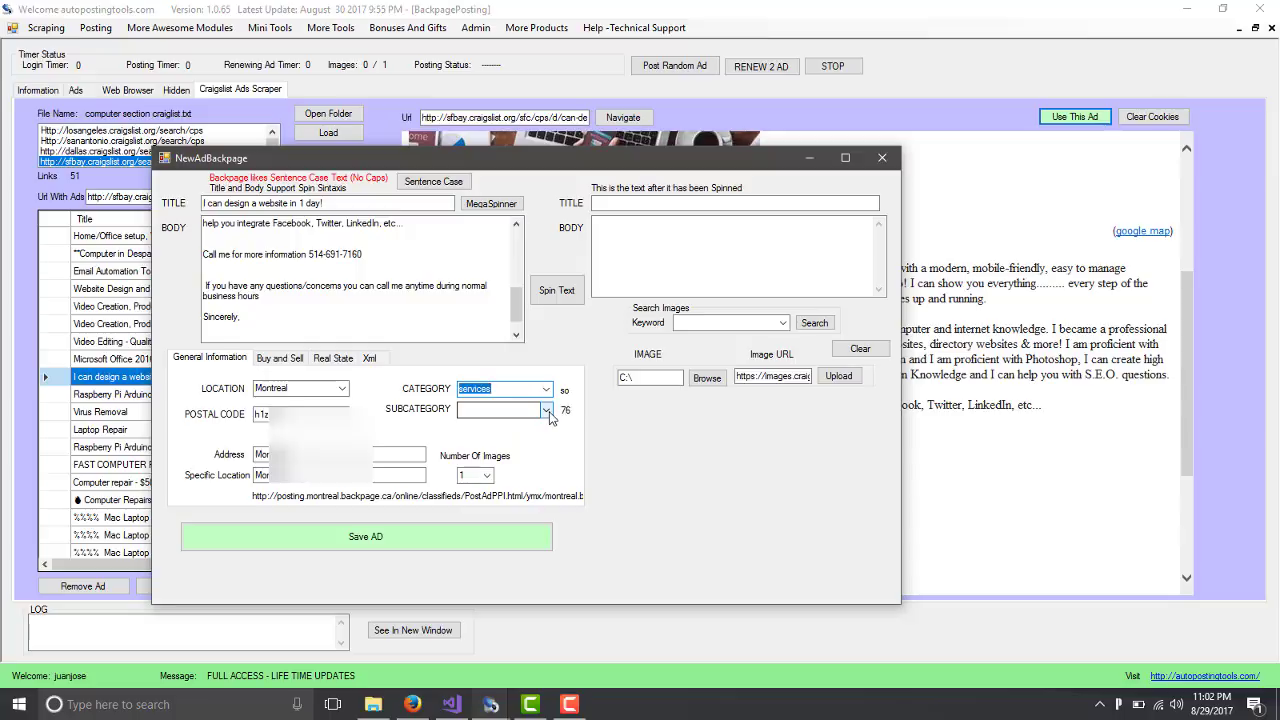
{"action": "left_click", "coordinate": [546, 410]}
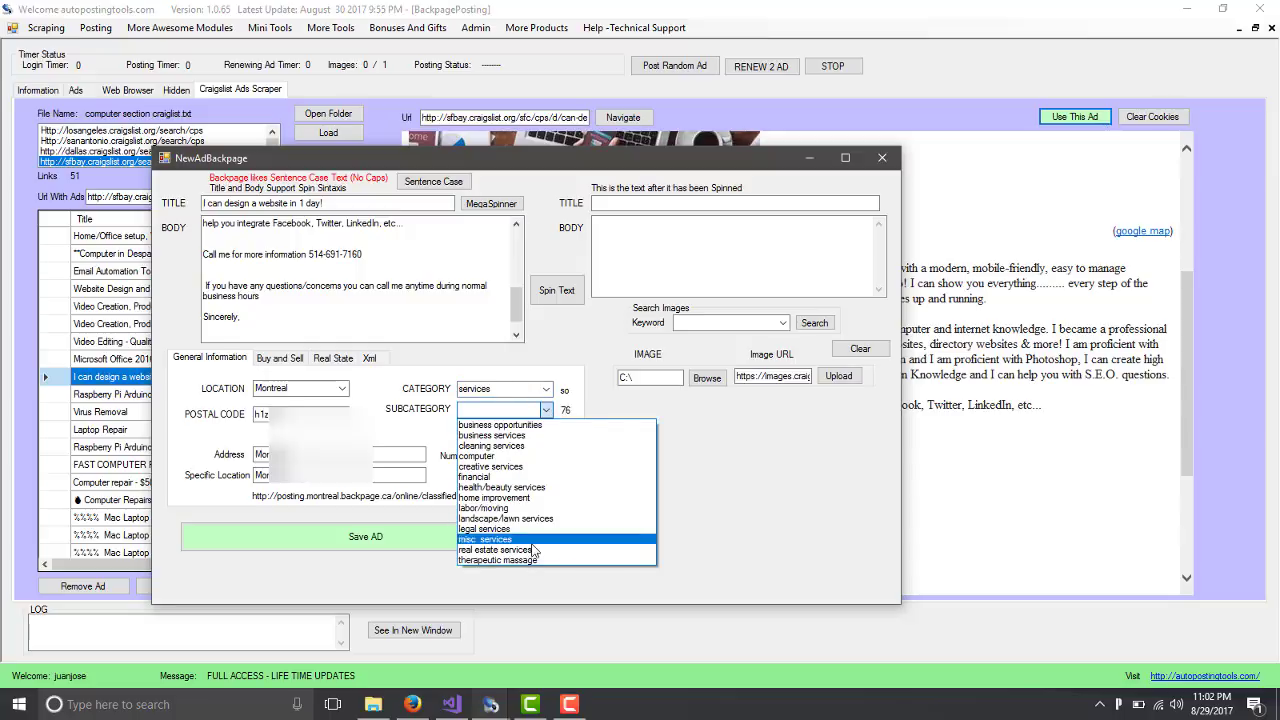
{"action": "left_click", "coordinate": [530, 457]}
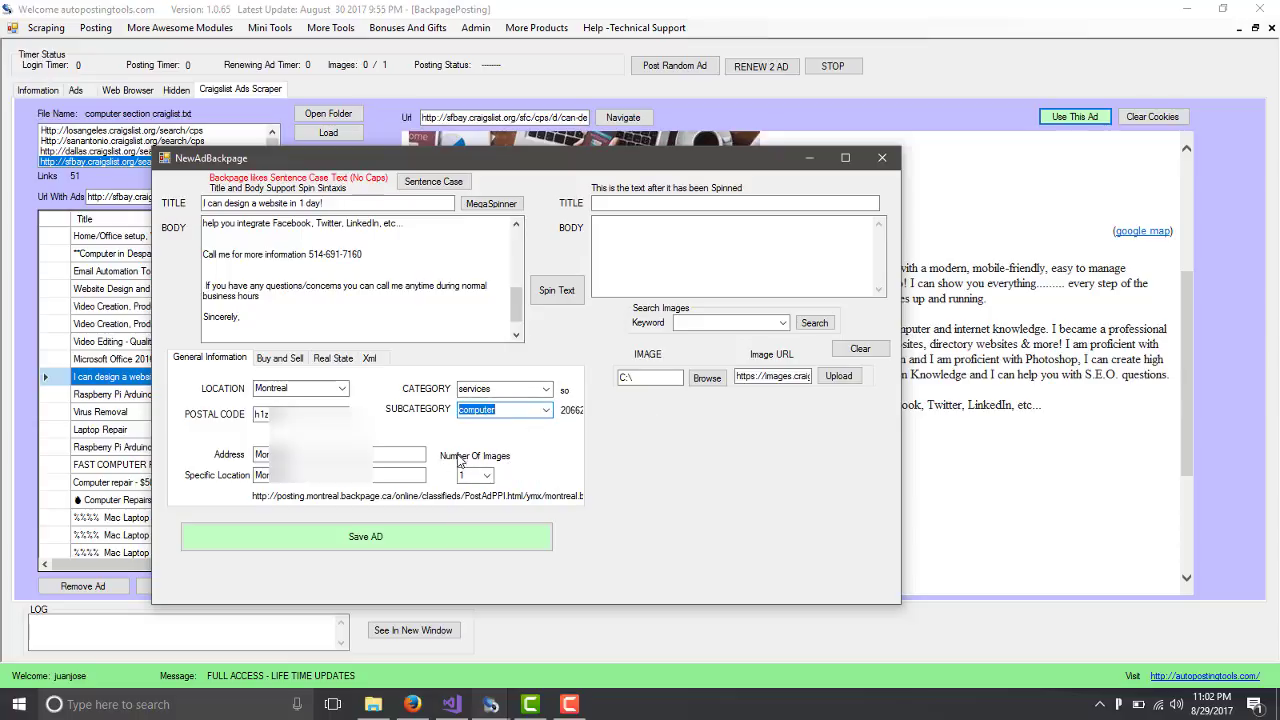
Delete the '####### CONTACT INFO HERE #######' line and the signature name from the body.
{"action": "left_click", "coordinate": [435, 323]}
{"action": "scroll", "coordinate": [435, 323], "scroll_direction": "down", "scroll_amount": 1}
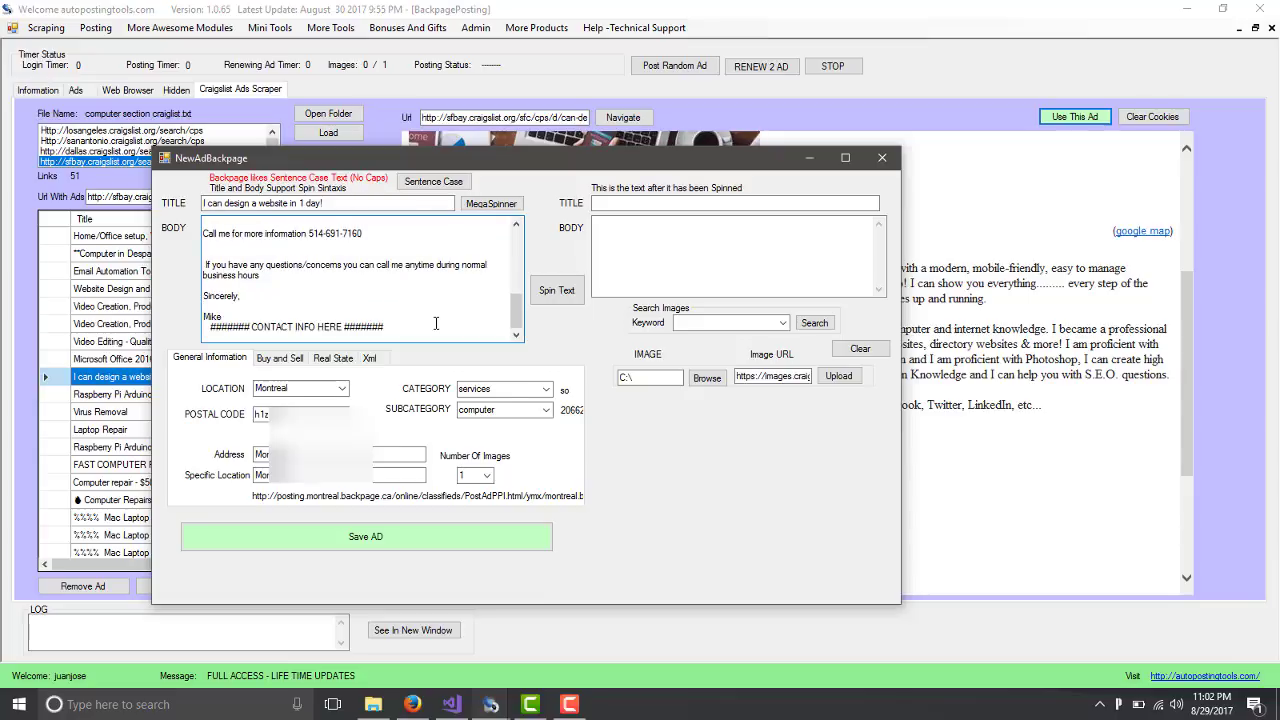
{"action": "left_click_drag", "start_coordinate": [406, 315], "coordinate": [418, 337]}
{"action": "left_click", "coordinate": [404, 314]}
{"action": "key", "text": "BackSpace"}
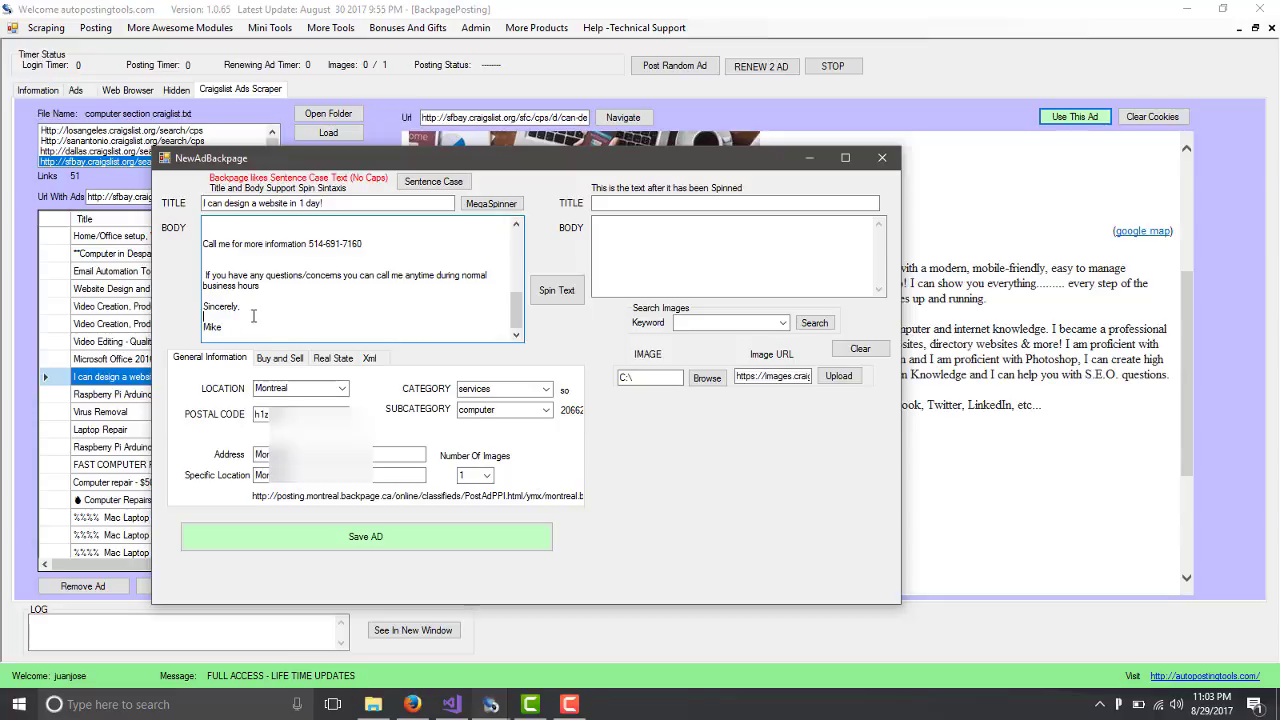
{"action": "key", "text": "BackSpace"}
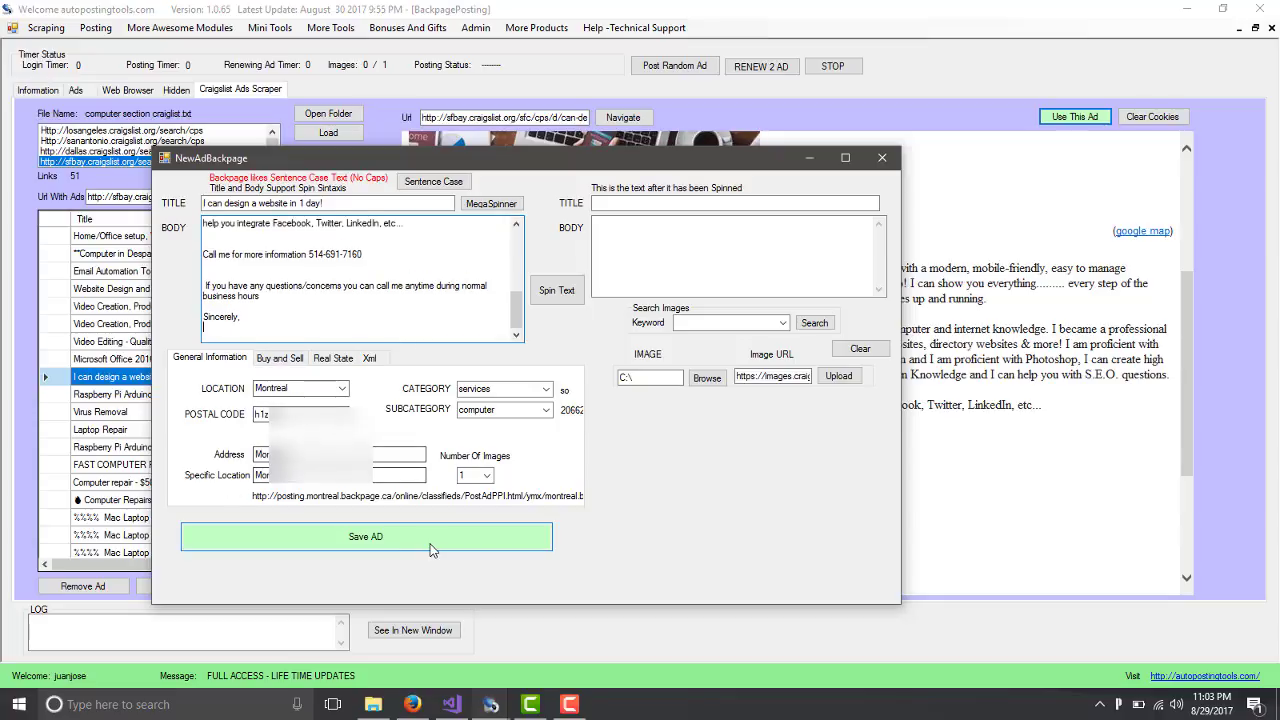
Save the ad, confirm the message, and load ad 9 from the Ads list into the editor.
{"action": "left_click", "coordinate": [365, 537]}
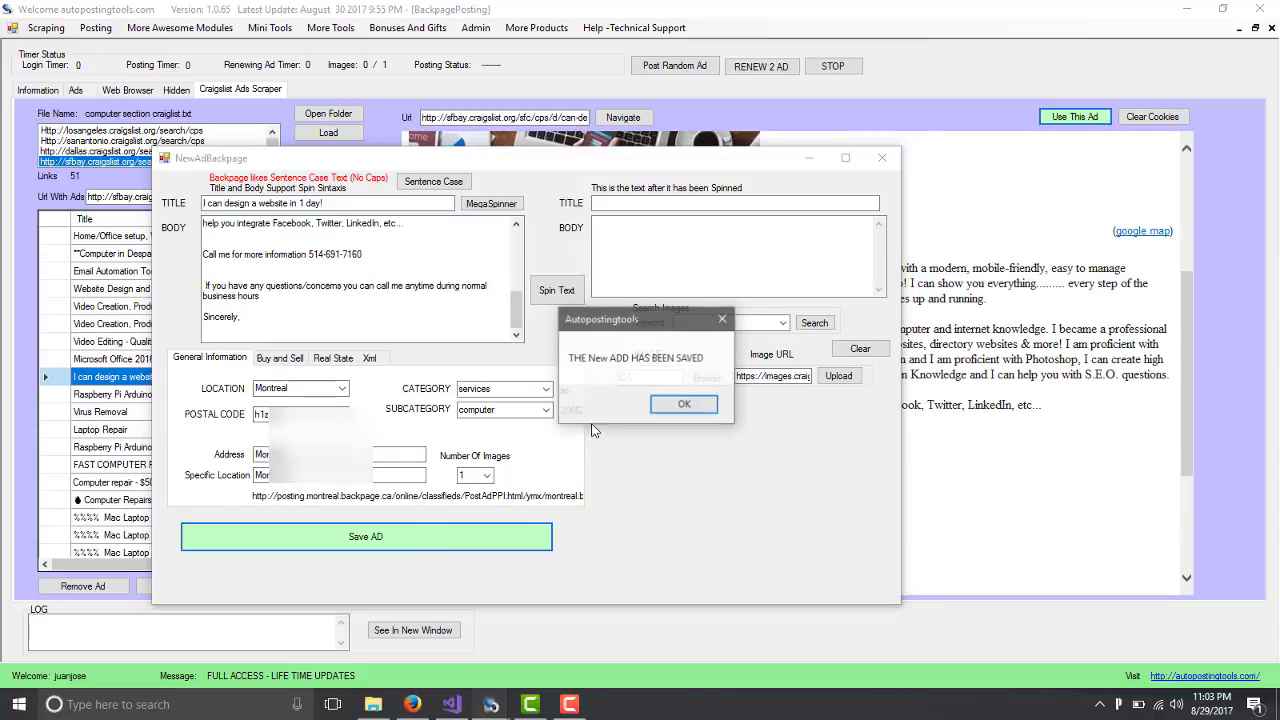
{"action": "left_click", "coordinate": [680, 408]}
{"action": "left_click", "coordinate": [86, 93]}
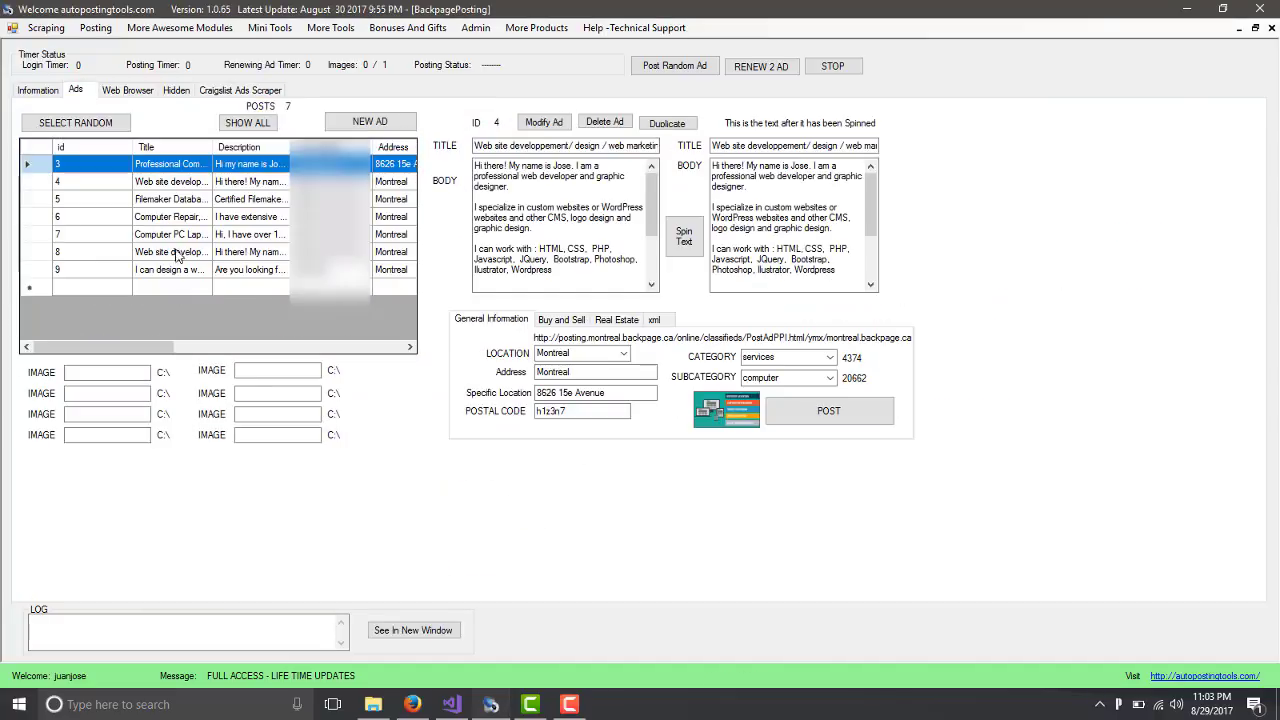
{"action": "left_click", "coordinate": [246, 273]}
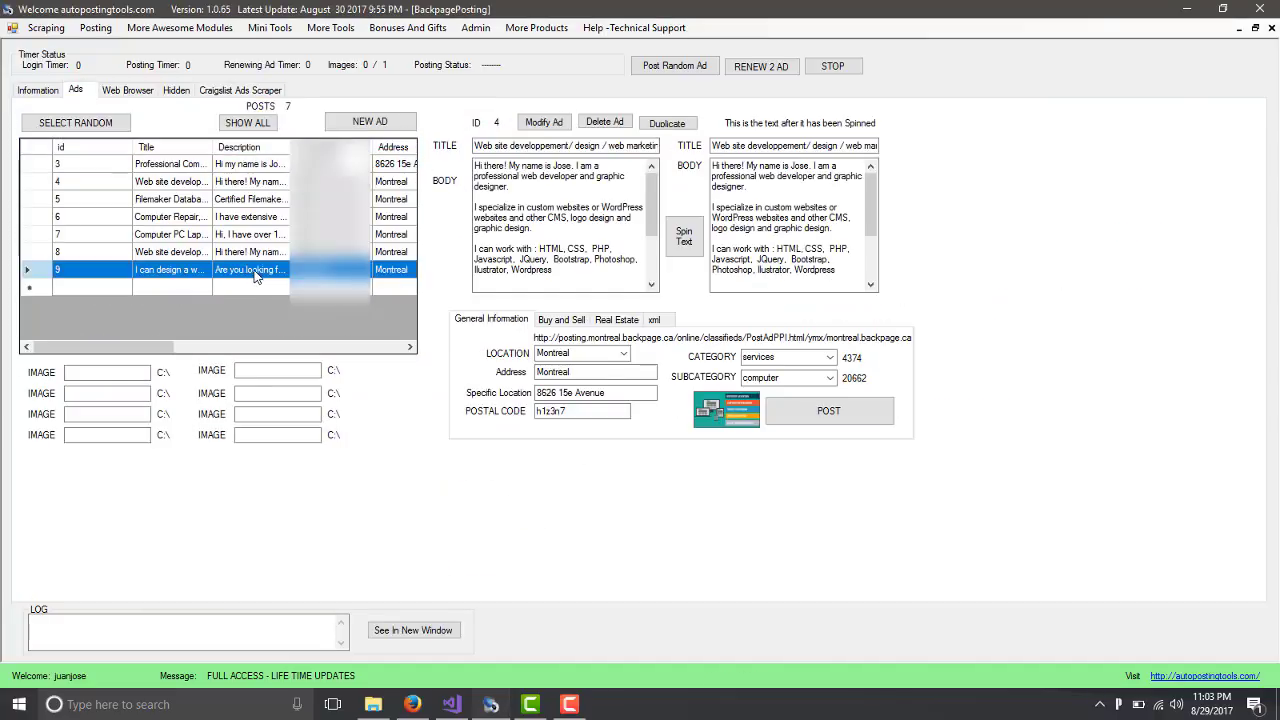
{"action": "left_click", "coordinate": [254, 270]}
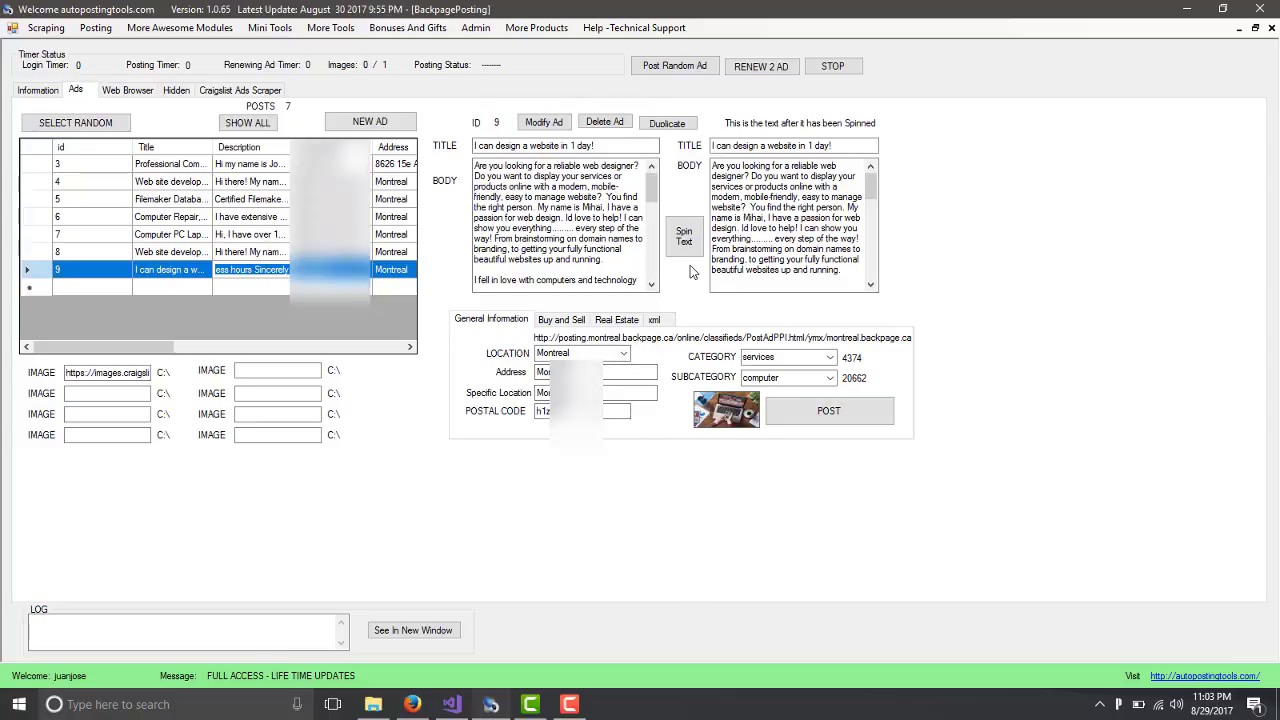
Post ad 9 to Backpage Montreal and review the auto-filled form up to the Preview Ad step.
{"action": "left_click", "coordinate": [806, 414]}
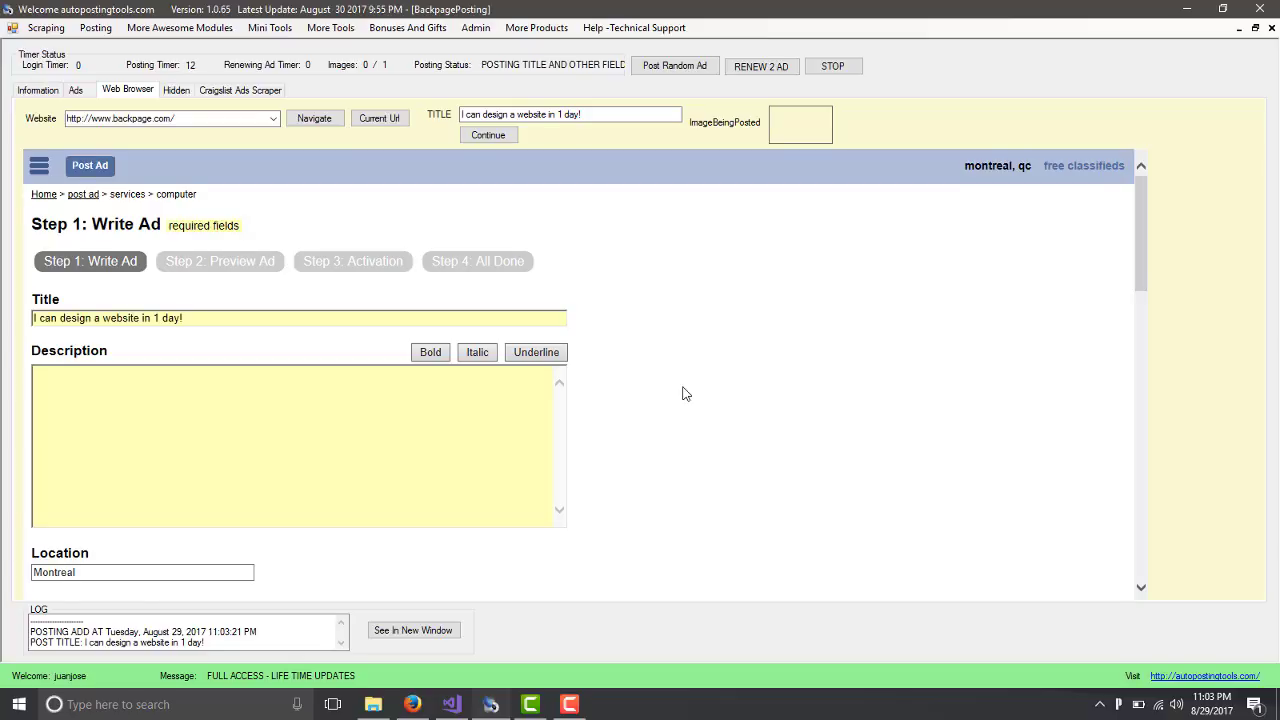
{"action": "scroll", "coordinate": [684, 394], "scroll_direction": "down", "scroll_amount": 1}
{"action": "scroll", "coordinate": [684, 394], "scroll_direction": "down", "scroll_amount": 1}
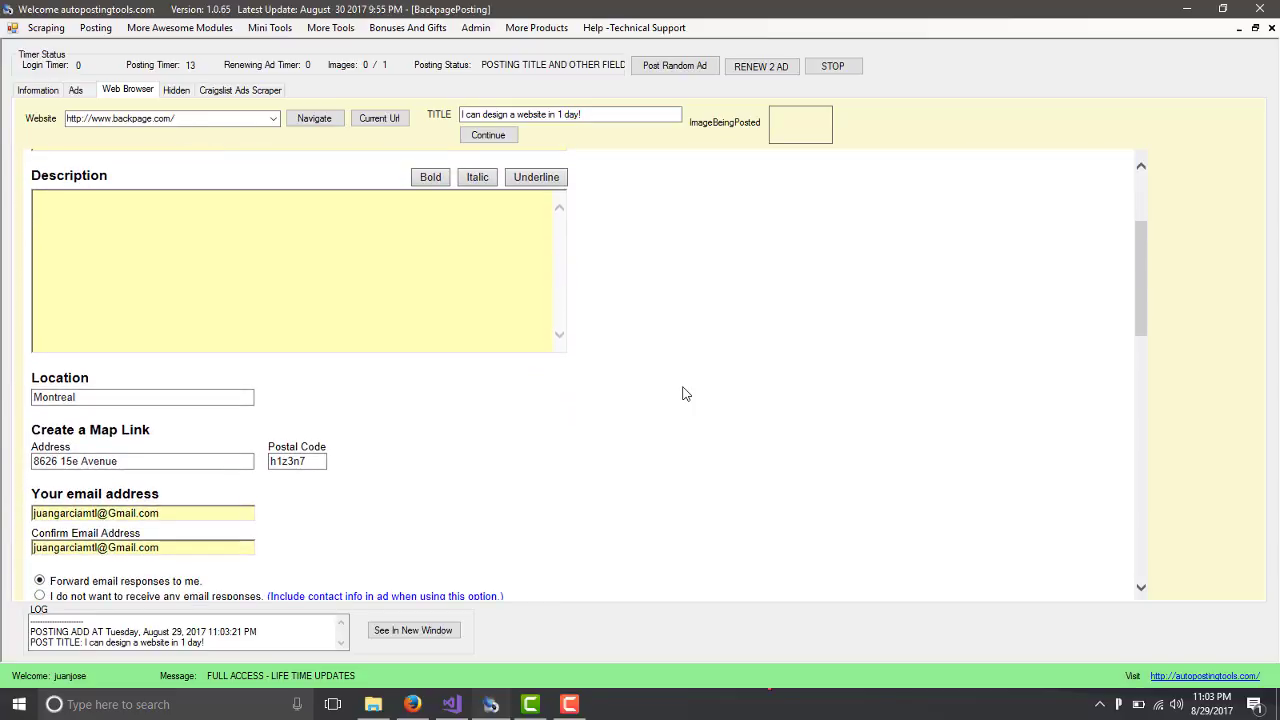
{"action": "scroll", "coordinate": [684, 394], "scroll_direction": "up", "scroll_amount": 1}
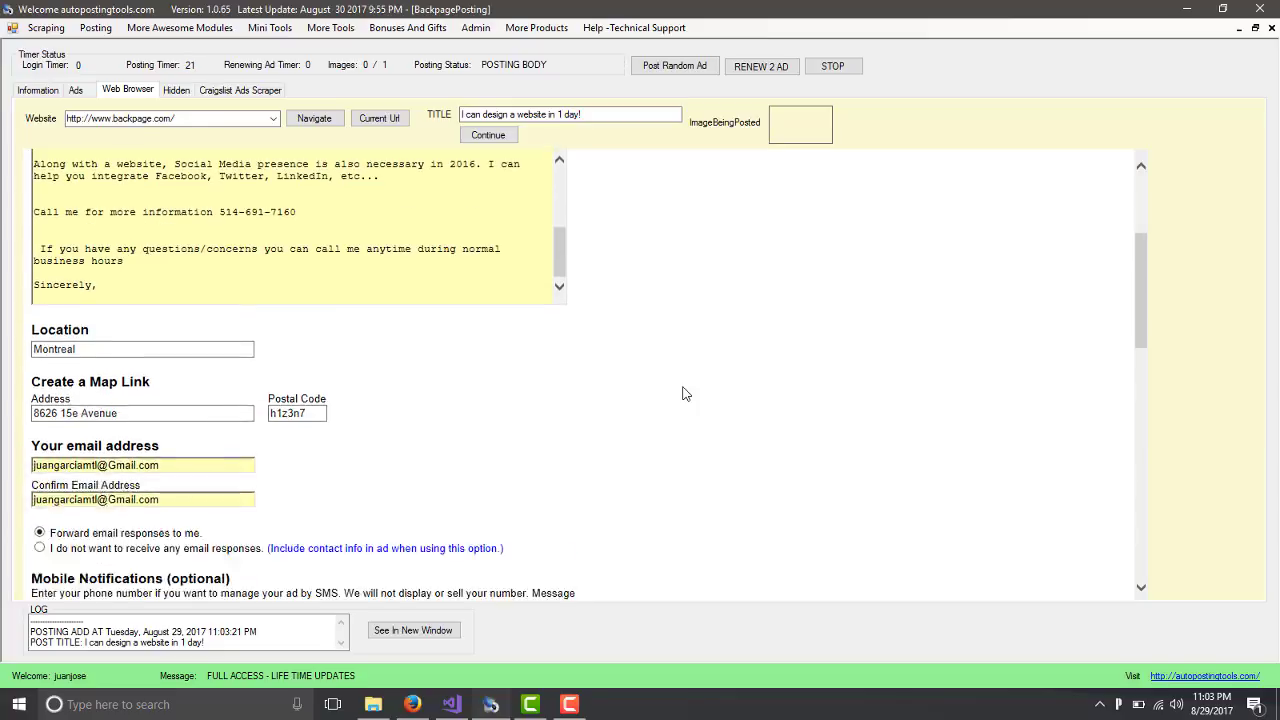
{"action": "scroll", "coordinate": [685, 394], "scroll_direction": "down", "scroll_amount": 5}
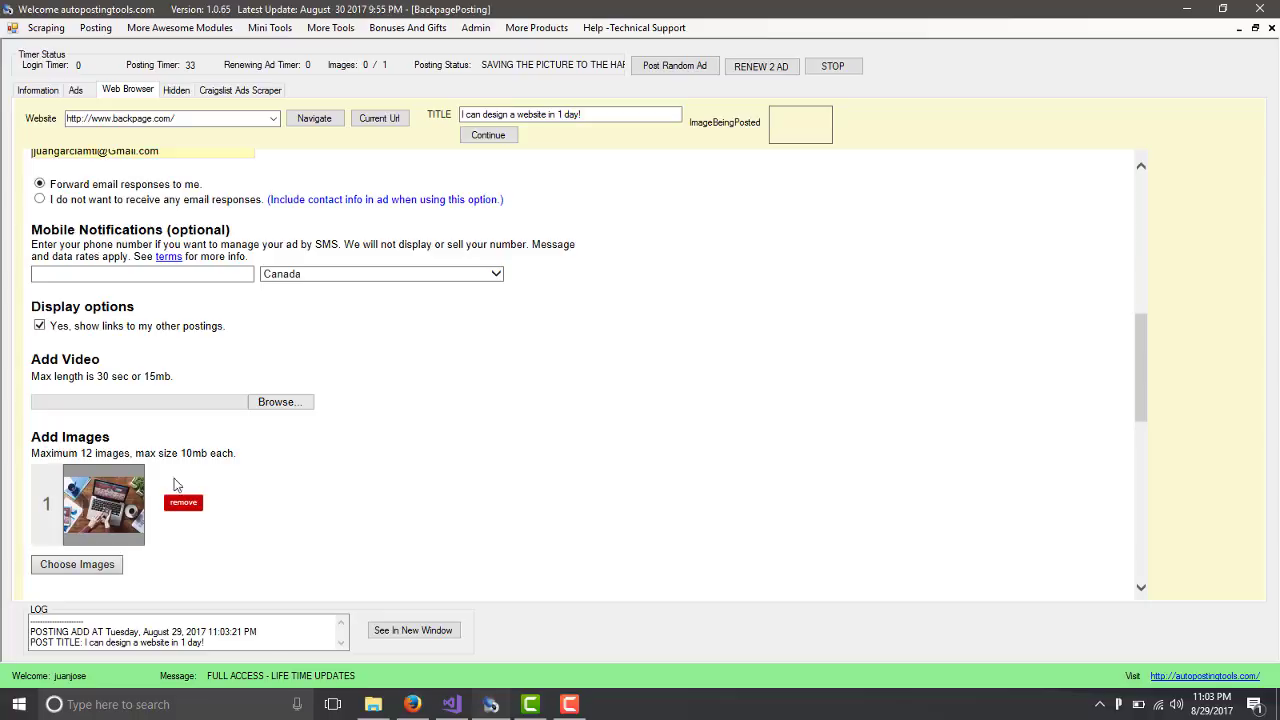
{"action": "scroll", "coordinate": [591, 474], "scroll_direction": "down", "scroll_amount": 7}
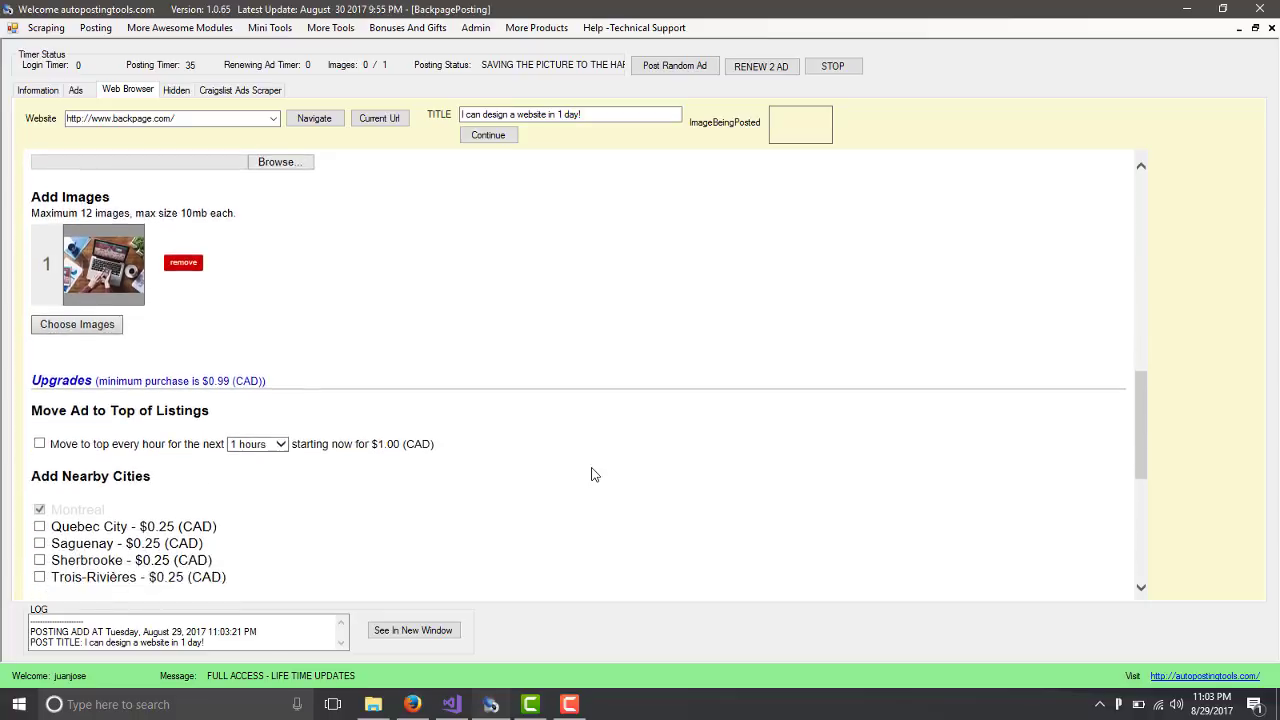
{"action": "scroll", "coordinate": [591, 474], "scroll_direction": "down", "scroll_amount": 2}
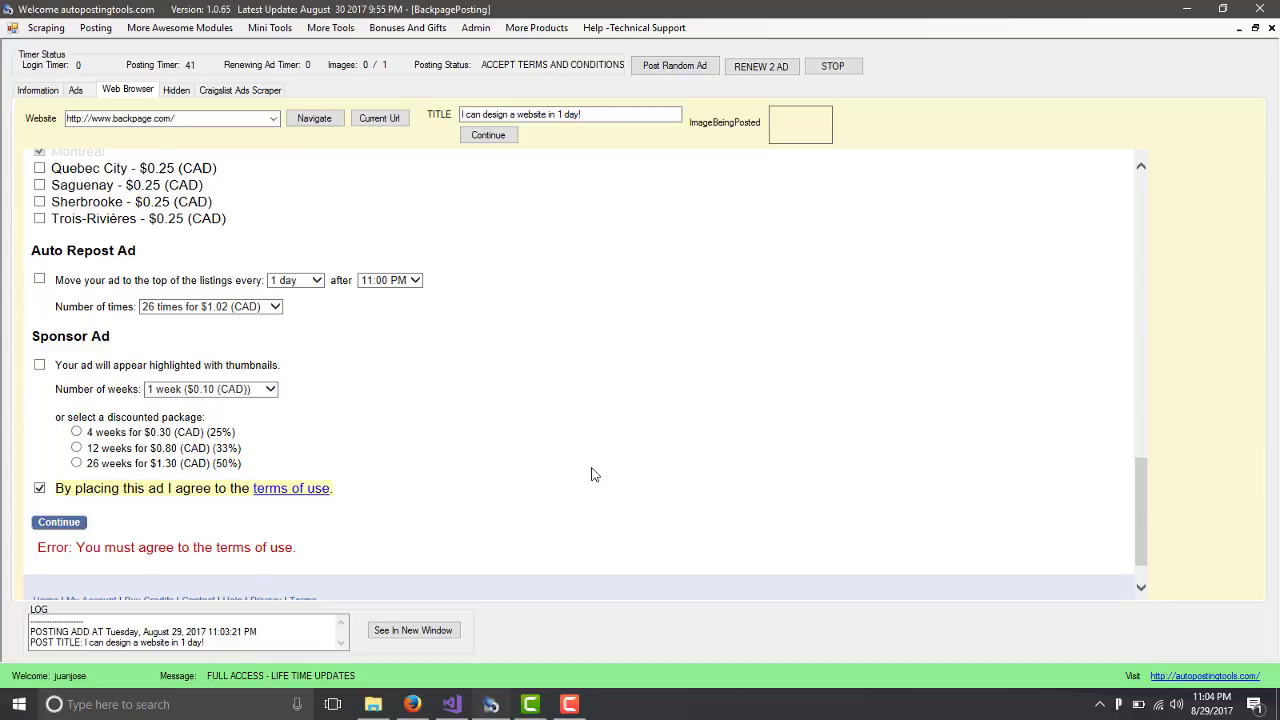
{"action": "scroll", "coordinate": [632, 362], "scroll_direction": "up", "scroll_amount": 15}
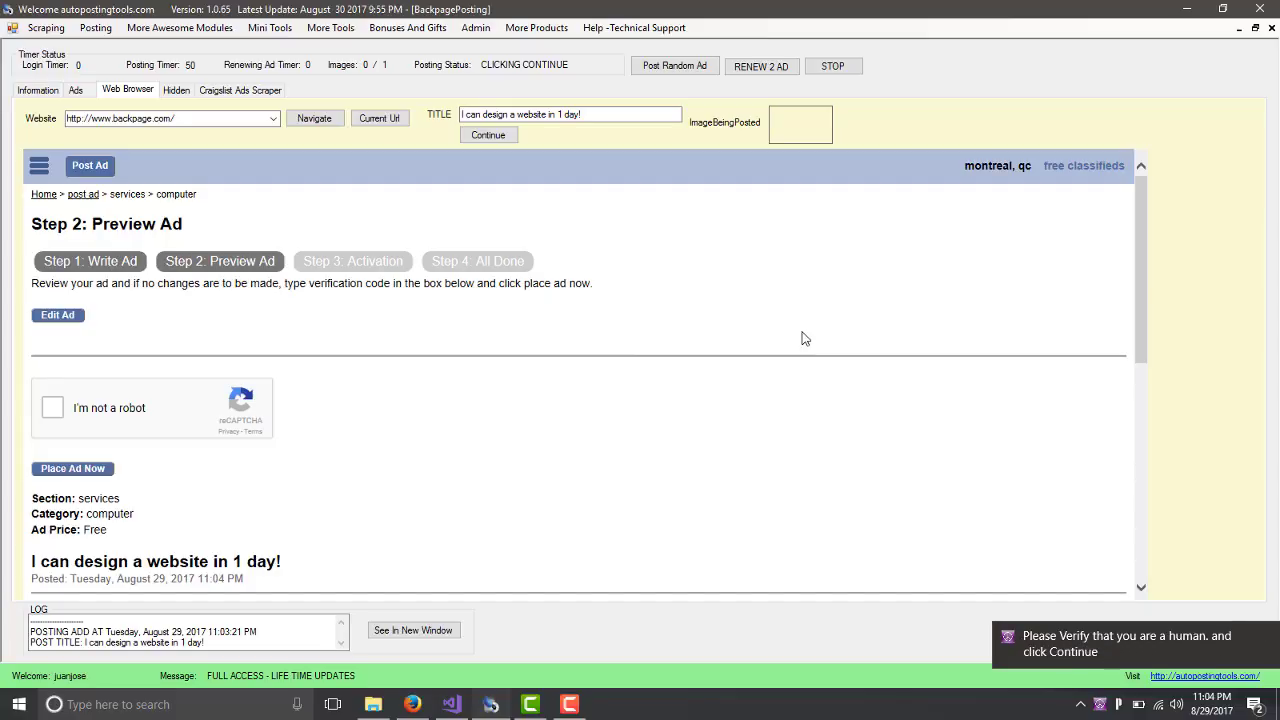
Tick 'I'm not a robot', select the four car tiles, and verify.
{"action": "left_click", "coordinate": [53, 410]}
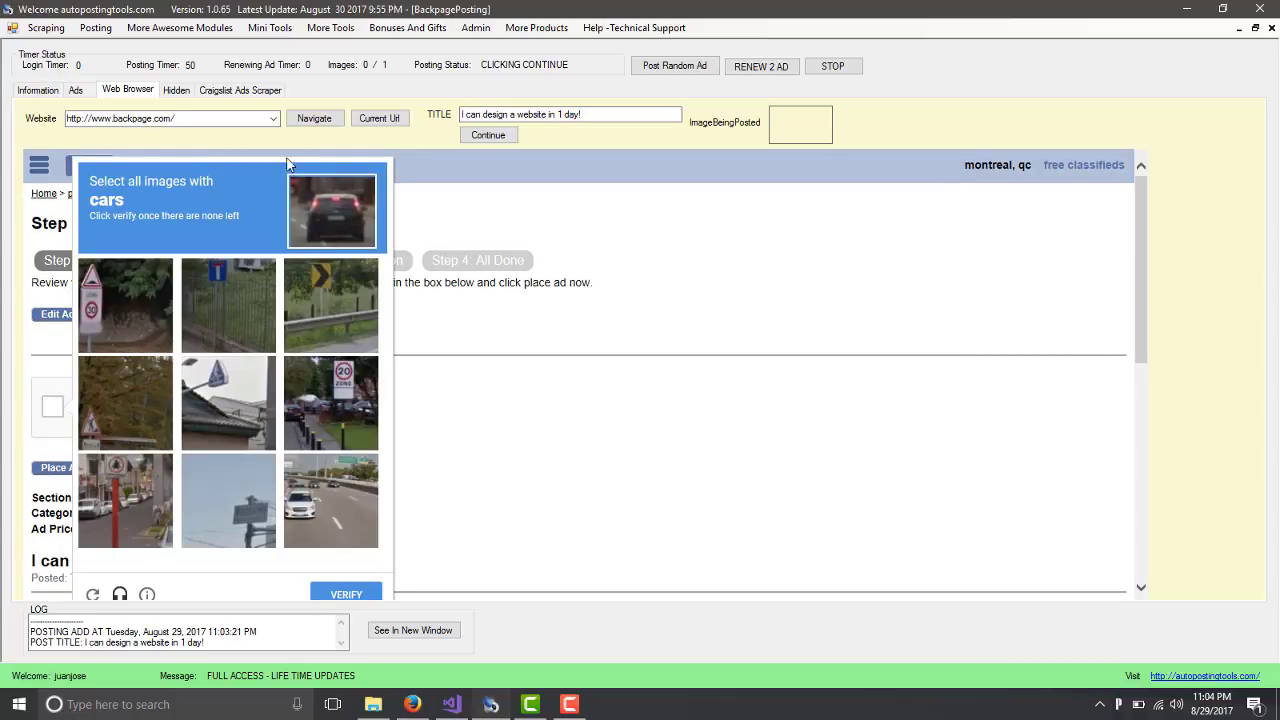
{"action": "left_click", "coordinate": [330, 398]}
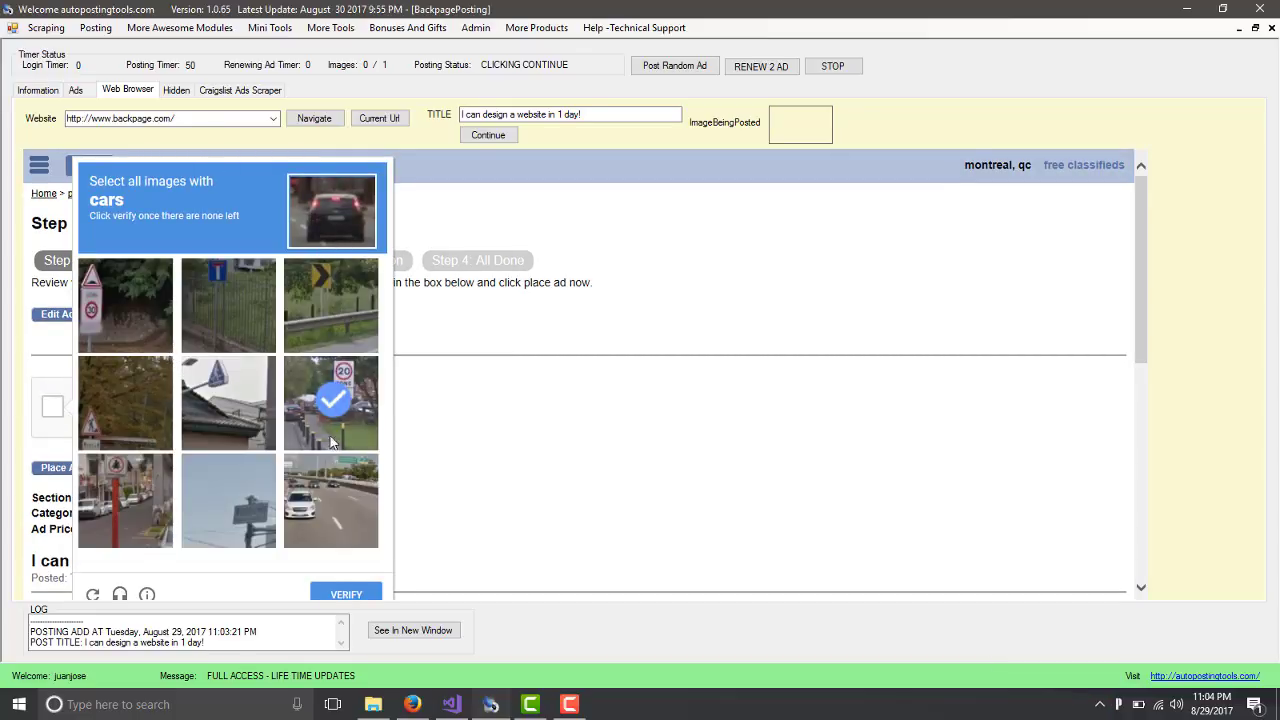
{"action": "left_click", "coordinate": [334, 493]}
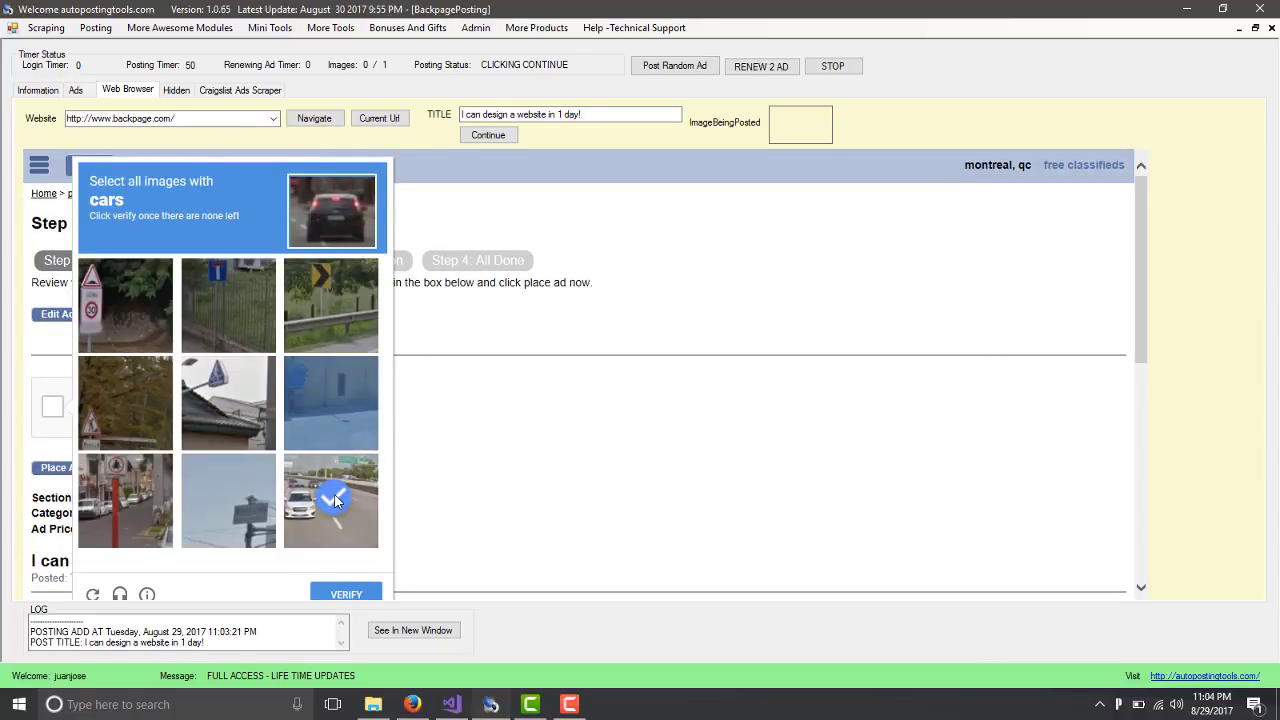
{"action": "left_click", "coordinate": [138, 498]}
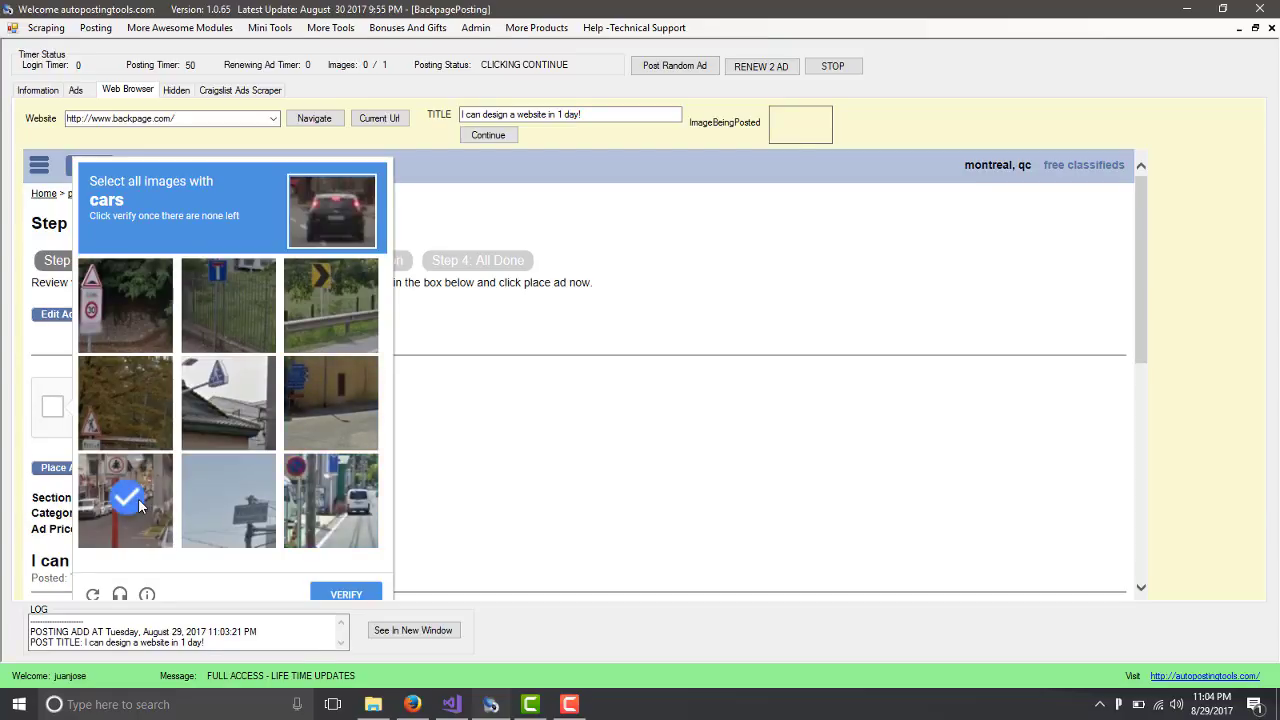
{"action": "left_click", "coordinate": [340, 505]}
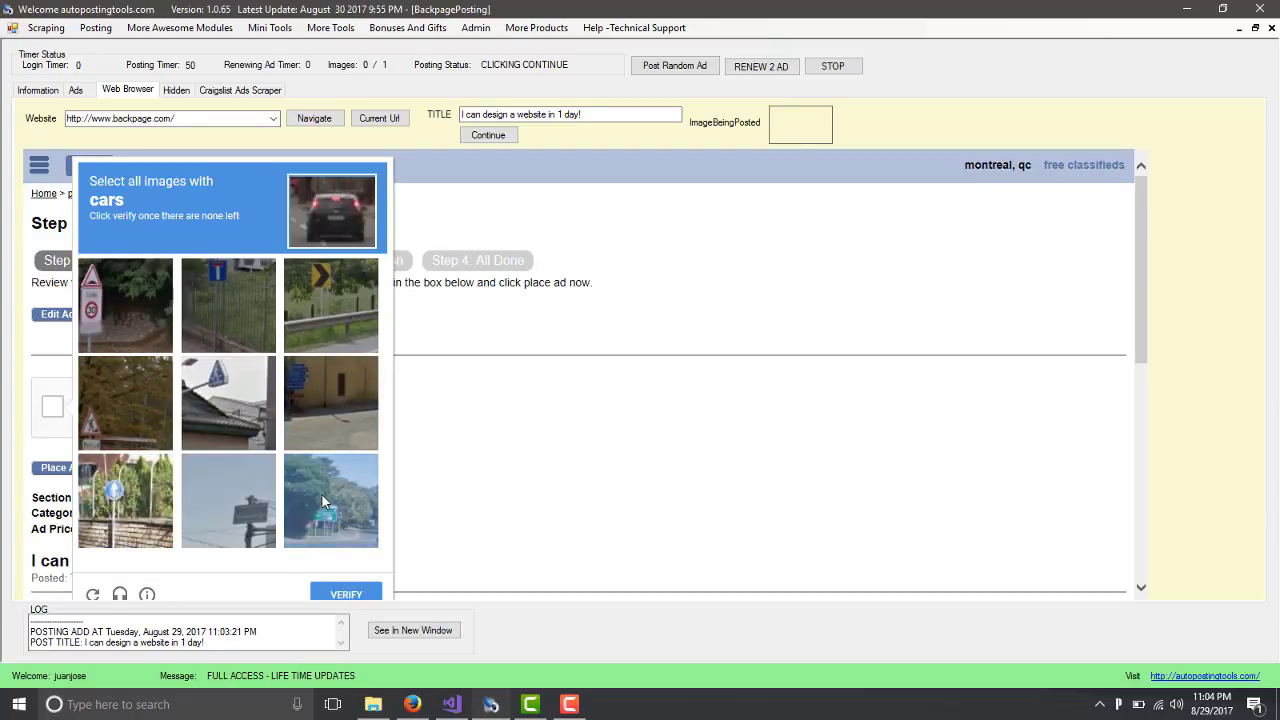
{"action": "left_click", "coordinate": [346, 595]}
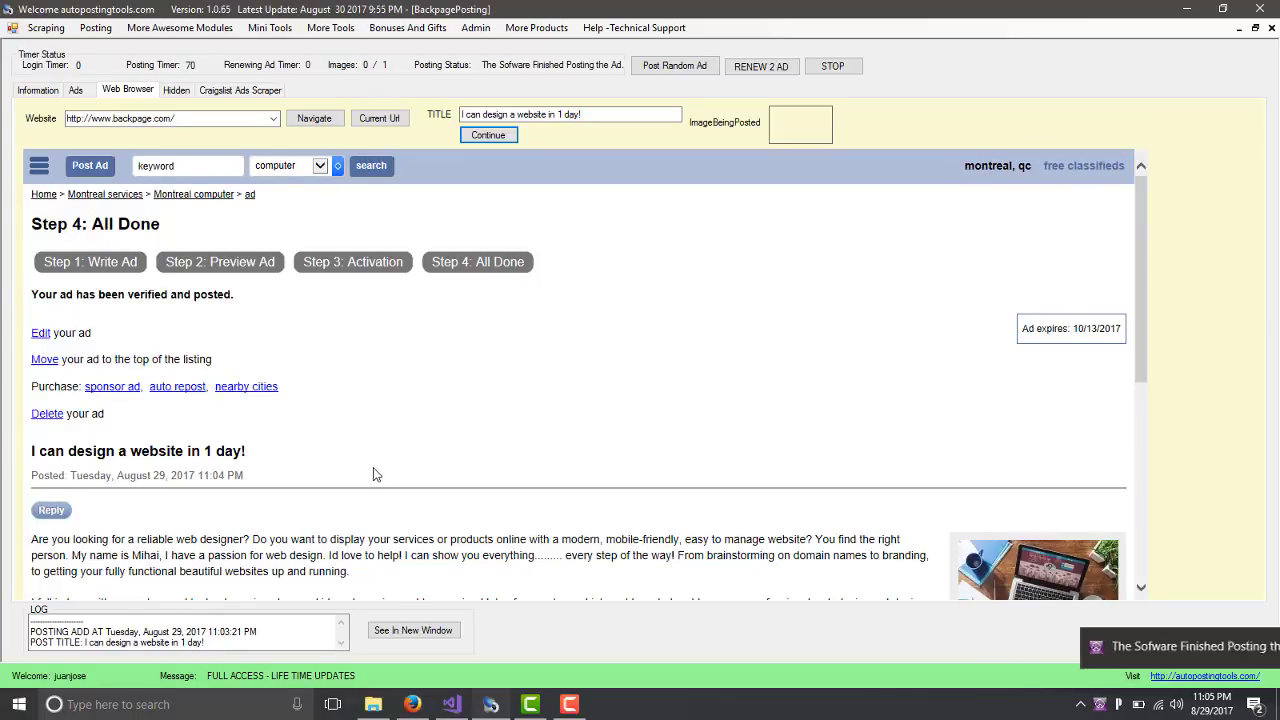
Confirm the ad appears in the Montreal computer listings, then return to the Ads tab.
{"action": "scroll", "coordinate": [375, 475], "scroll_direction": "down", "scroll_amount": 5}
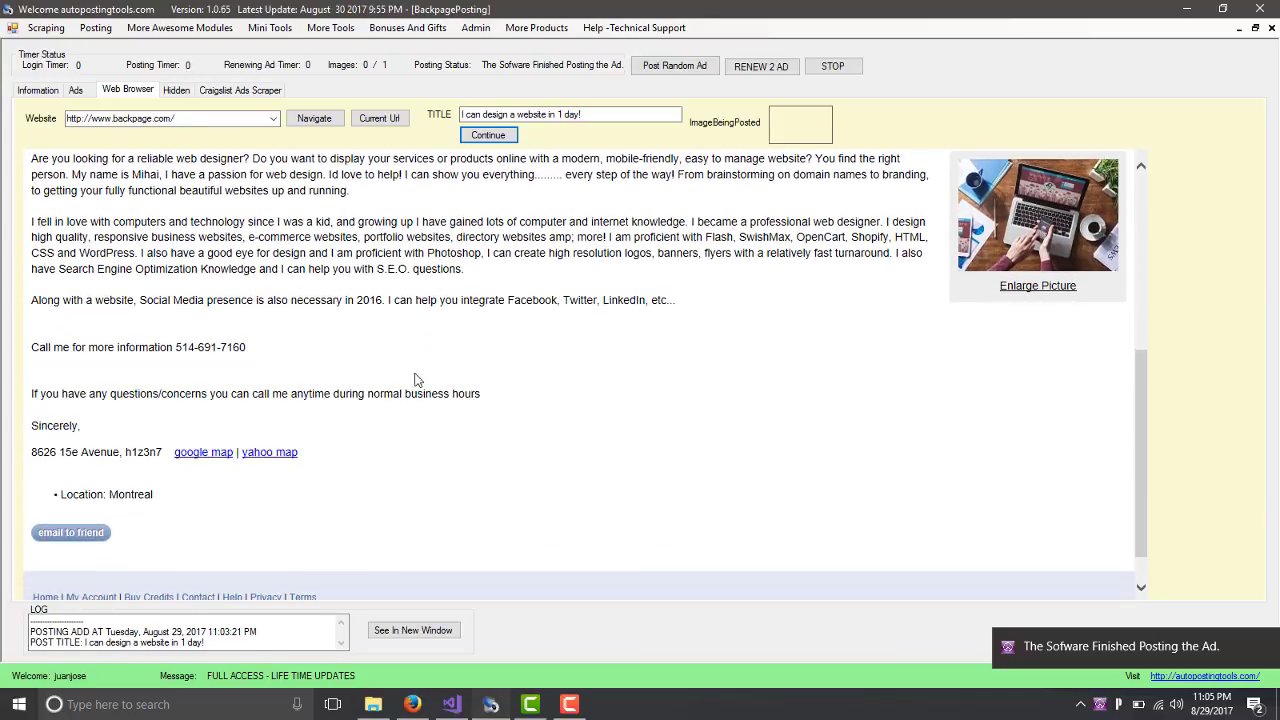
{"action": "scroll", "coordinate": [449, 332], "scroll_direction": "up", "scroll_amount": 5}
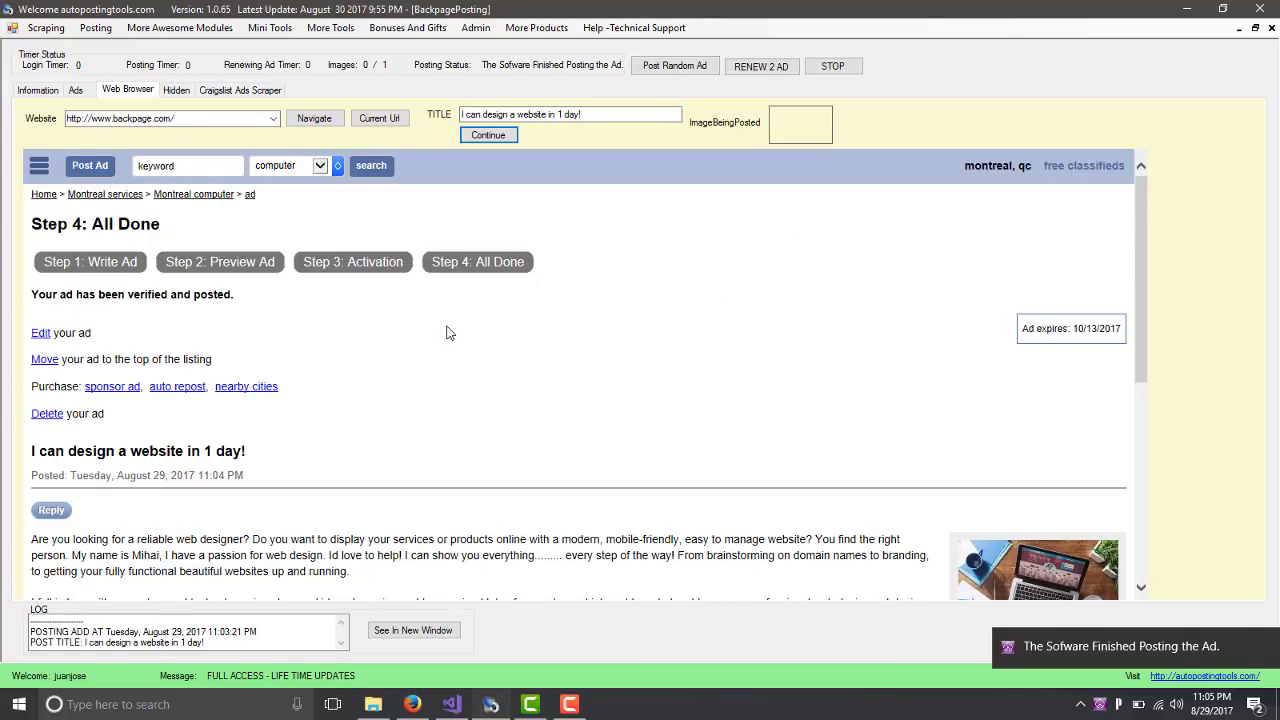
{"action": "left_click", "coordinate": [221, 196]}
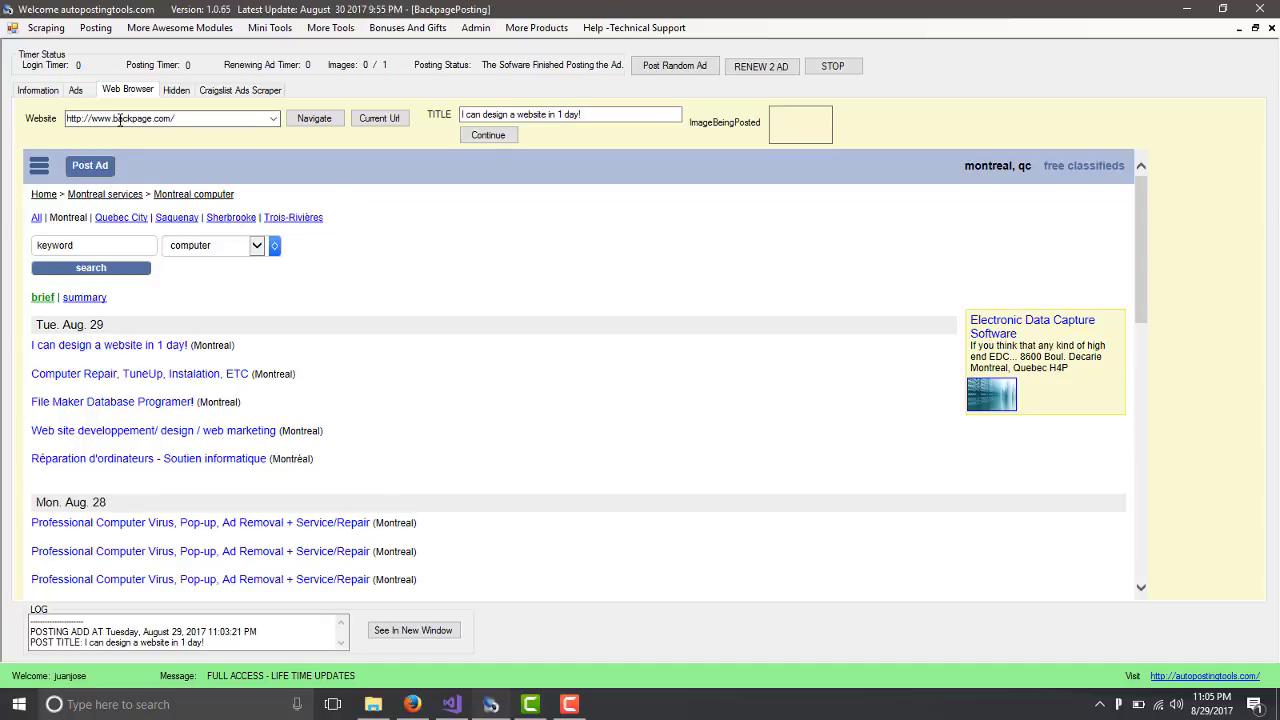
{"action": "left_click", "coordinate": [76, 91]}
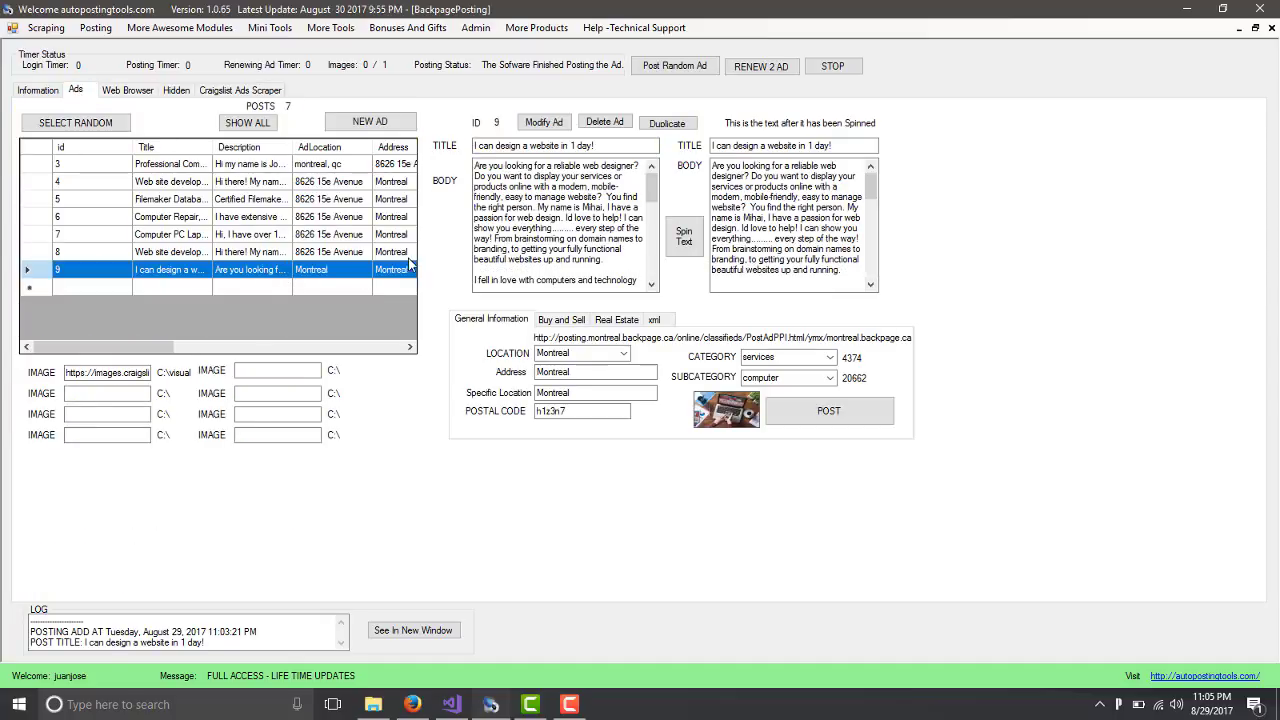
Duplicate the ad and set its location to New York Queens with postal code 10005.
{"action": "left_click", "coordinate": [668, 124]}
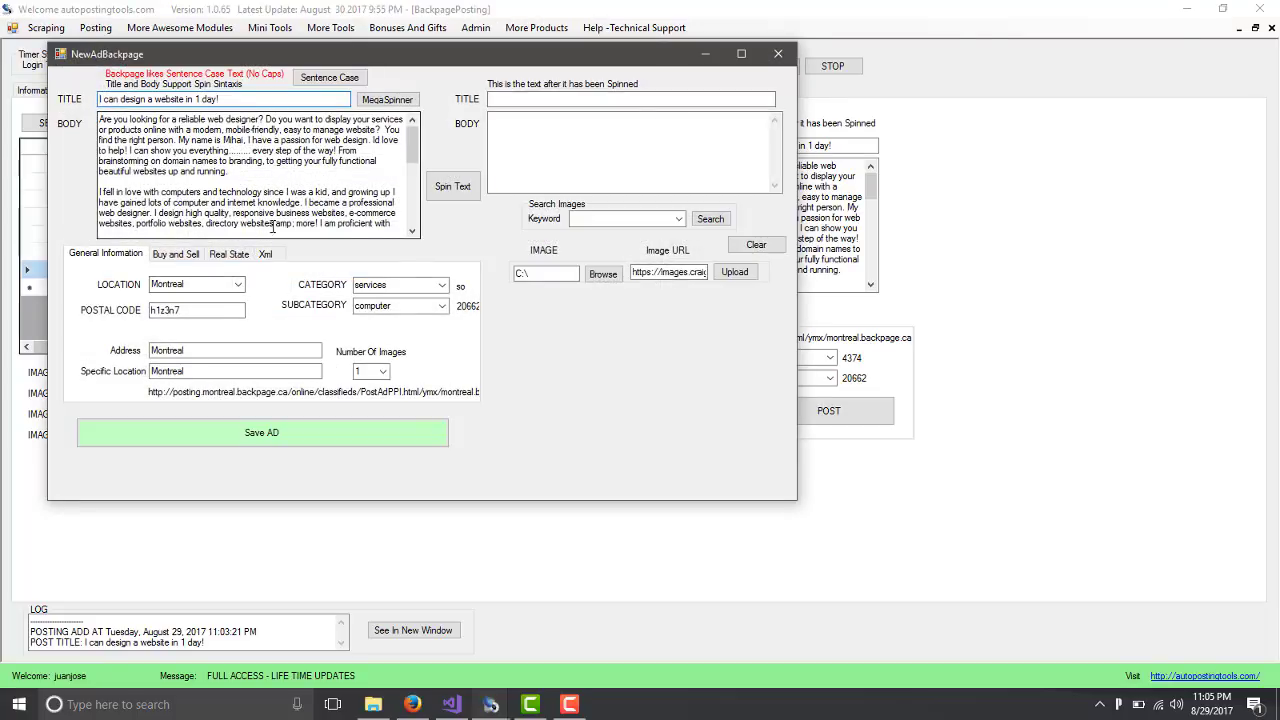
{"action": "left_click", "coordinate": [240, 286]}
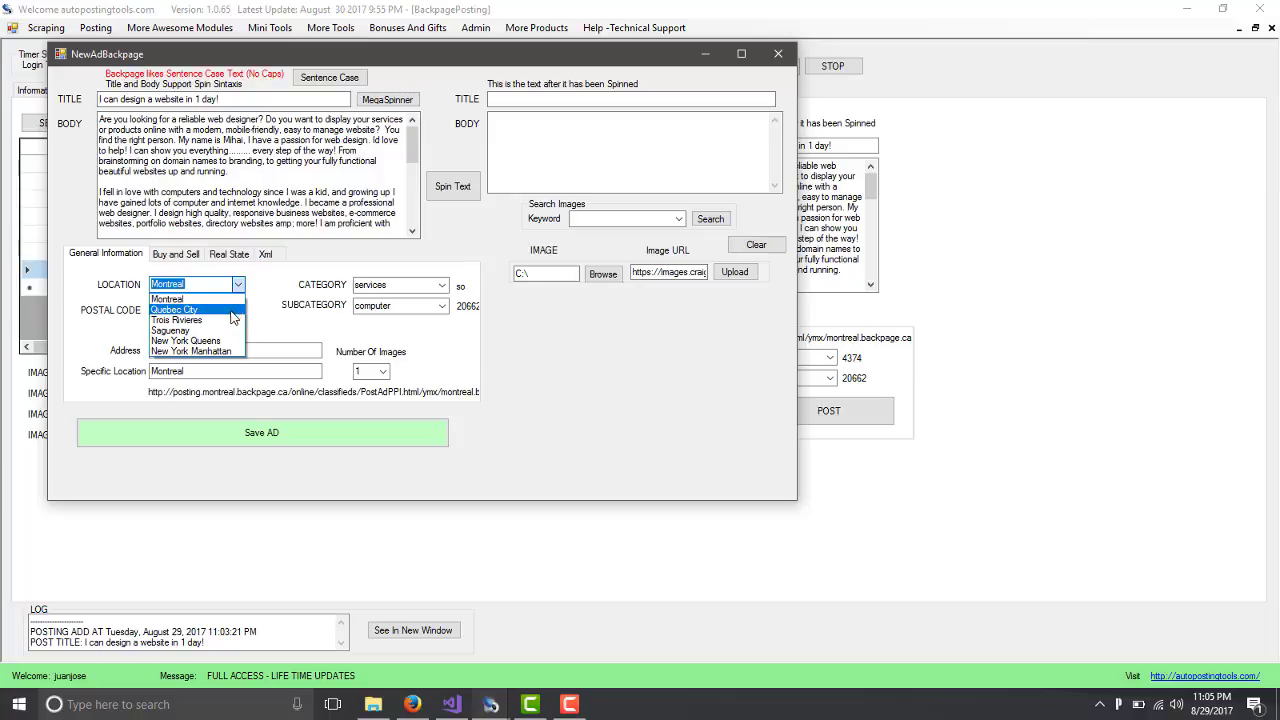
{"action": "left_click", "coordinate": [223, 342]}
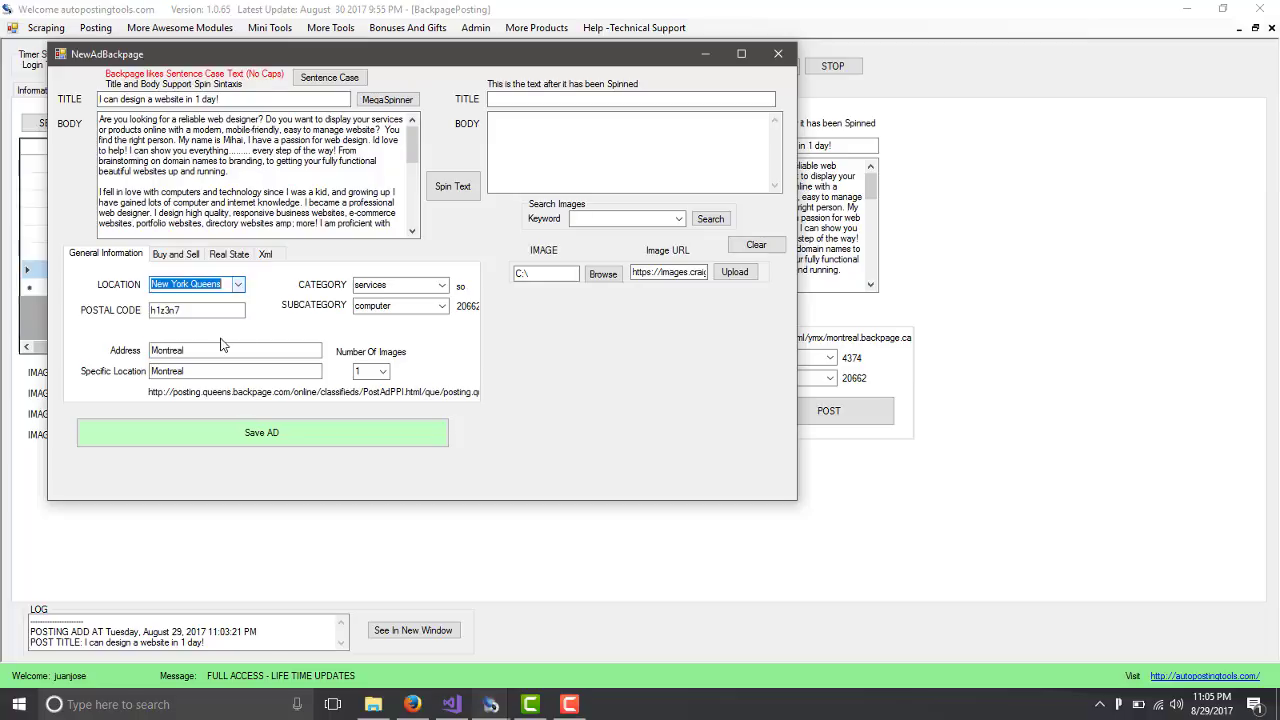
{"action": "left_click_drag", "start_coordinate": [195, 311], "coordinate": [146, 314]}
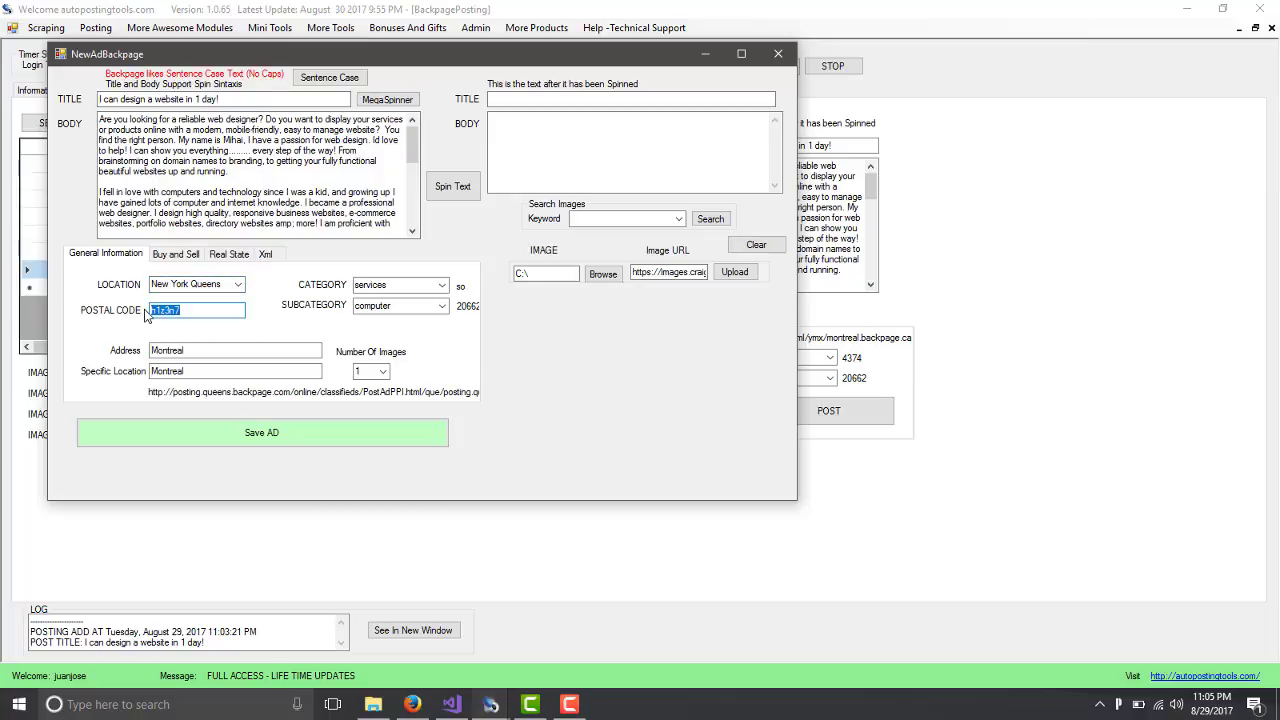
{"action": "type", "text": "10005"}
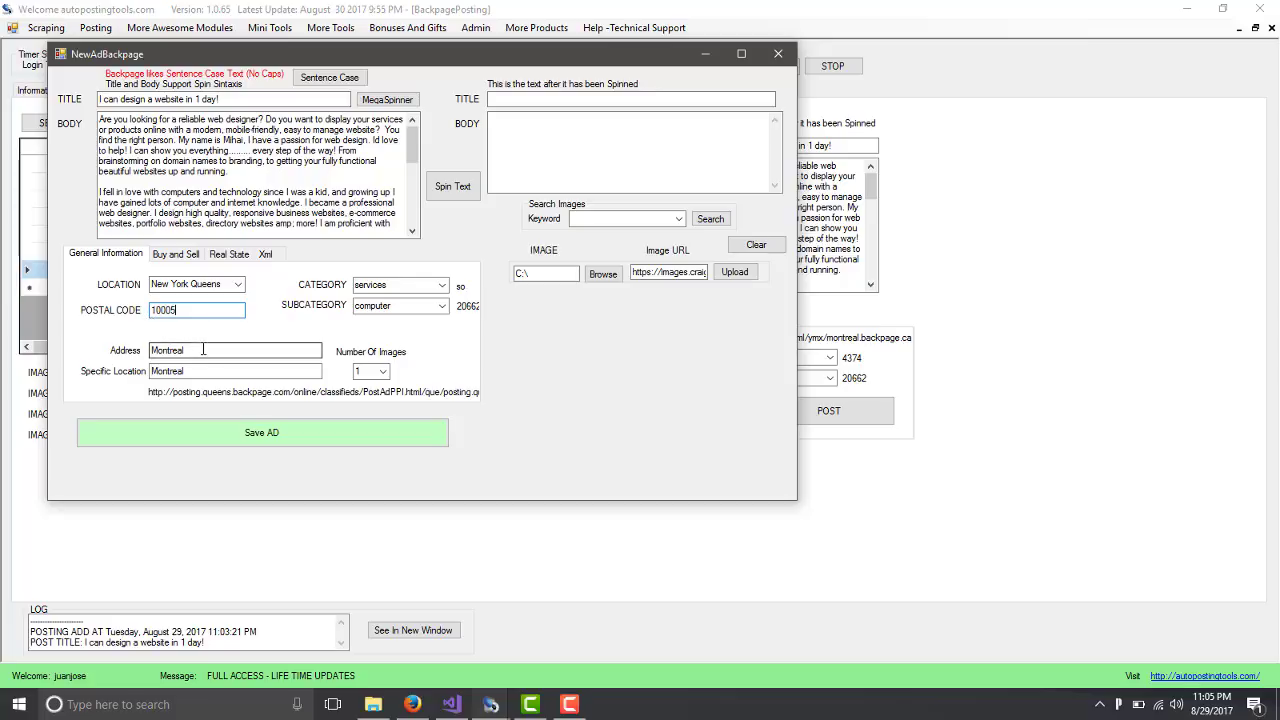
Change the address and specific location to New York, then save the ad.
{"action": "double_click", "coordinate": [203, 350]}
{"action": "type", "text": "New Y"}
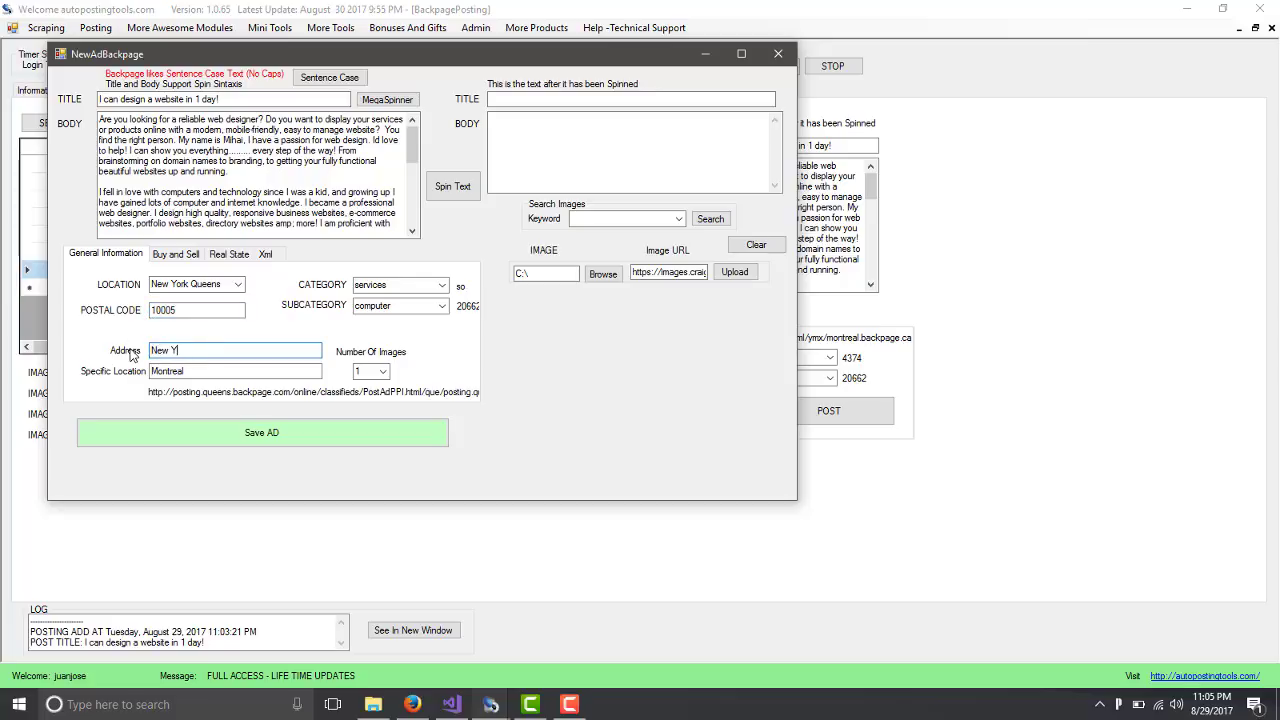
{"action": "type", "text": "ork"}
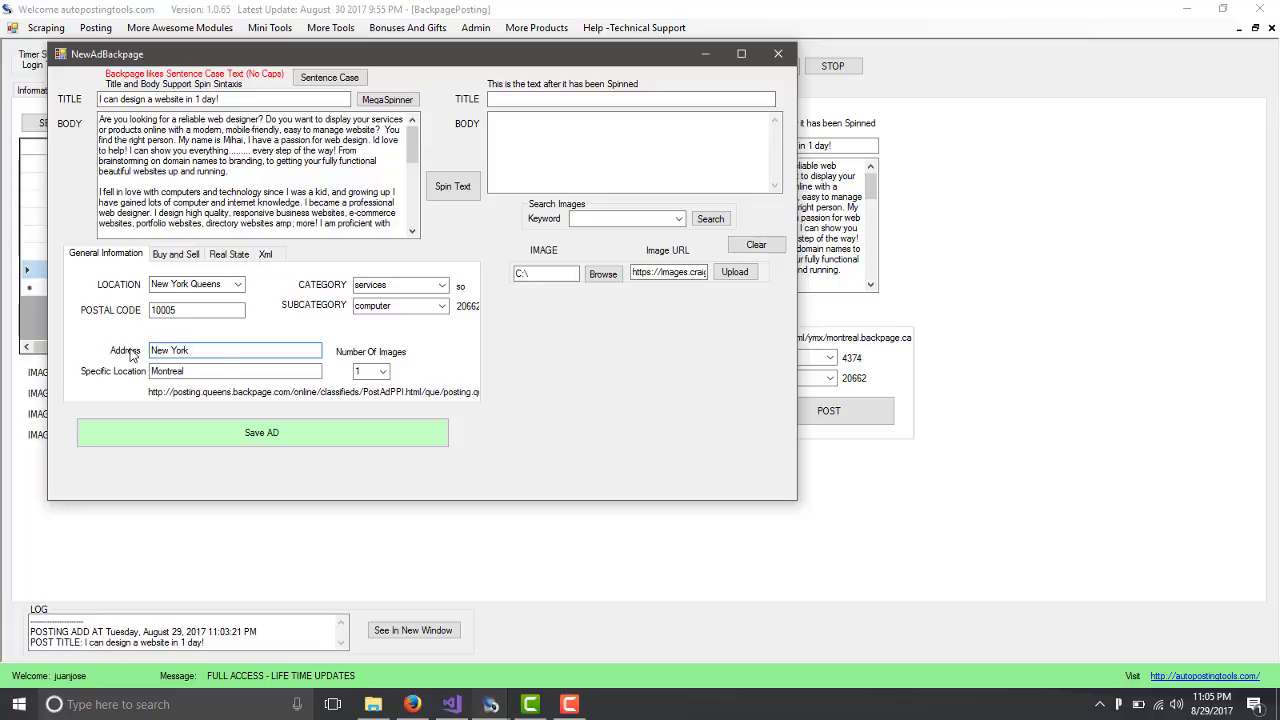
{"action": "double_click", "coordinate": [203, 371]}
{"action": "type", "text": "New"}
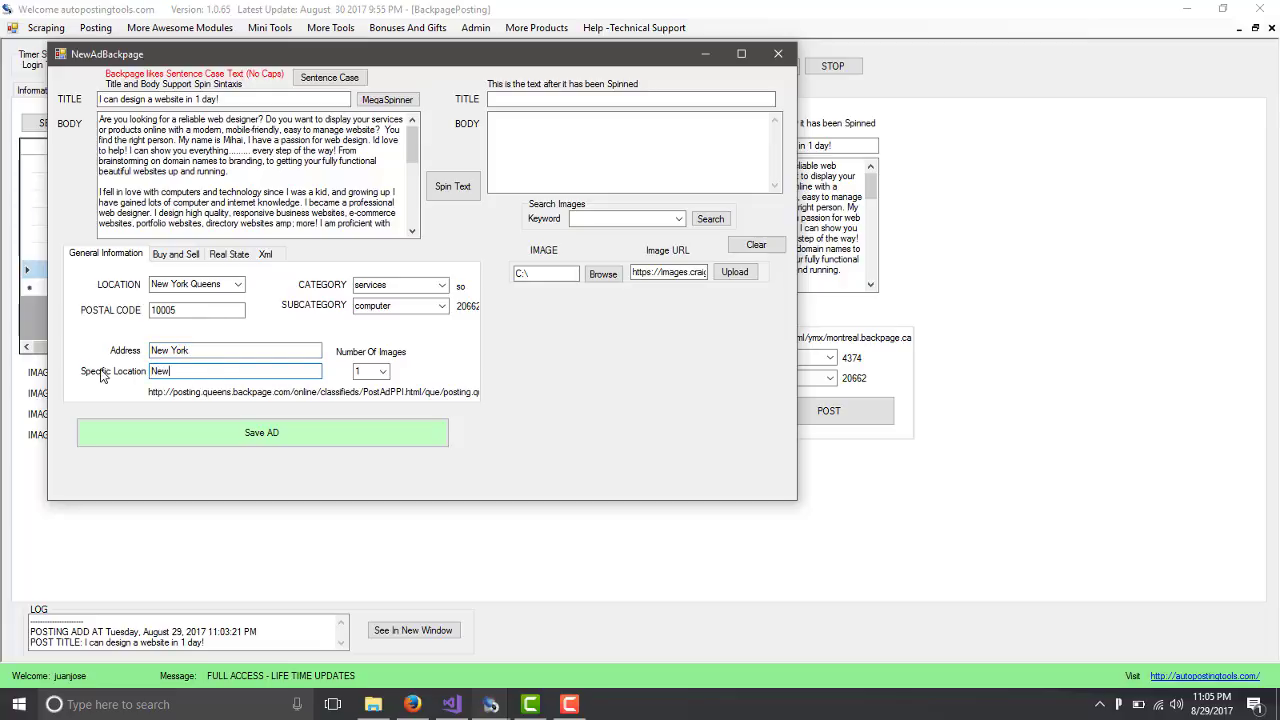
{"action": "type", "text": " York"}
{"action": "left_click", "coordinate": [216, 436]}
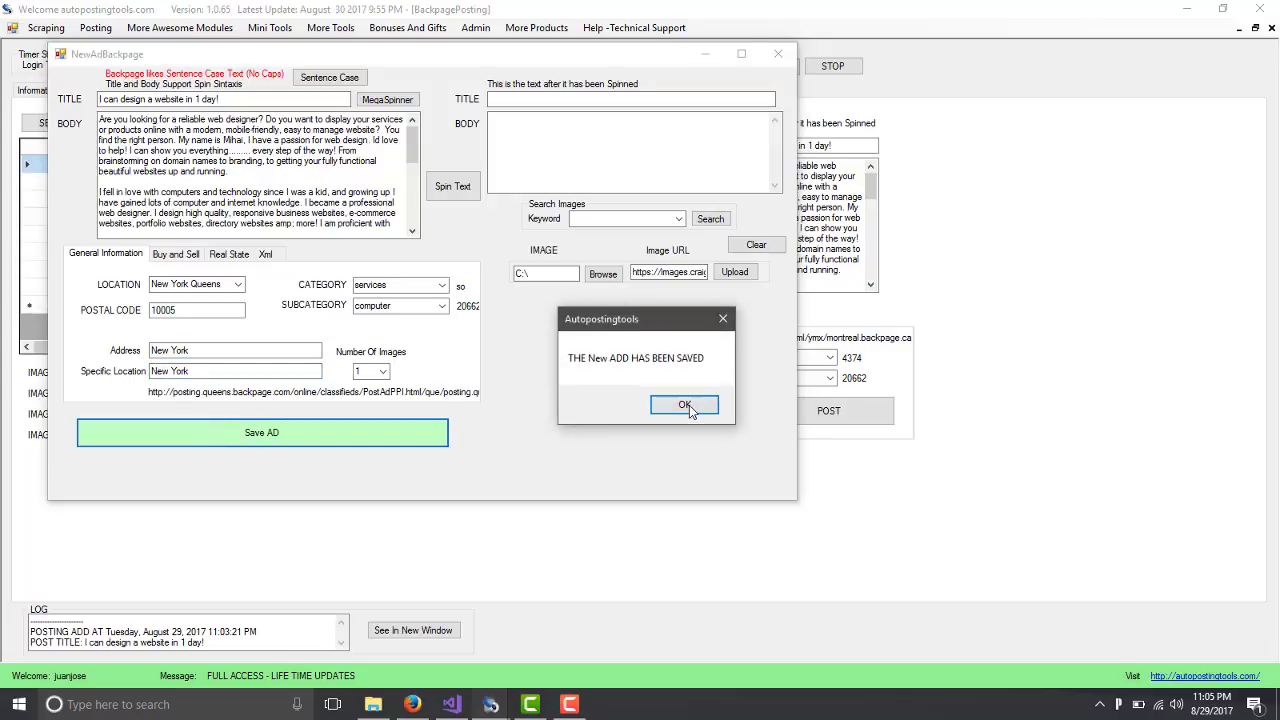
{"action": "left_click", "coordinate": [688, 405]}
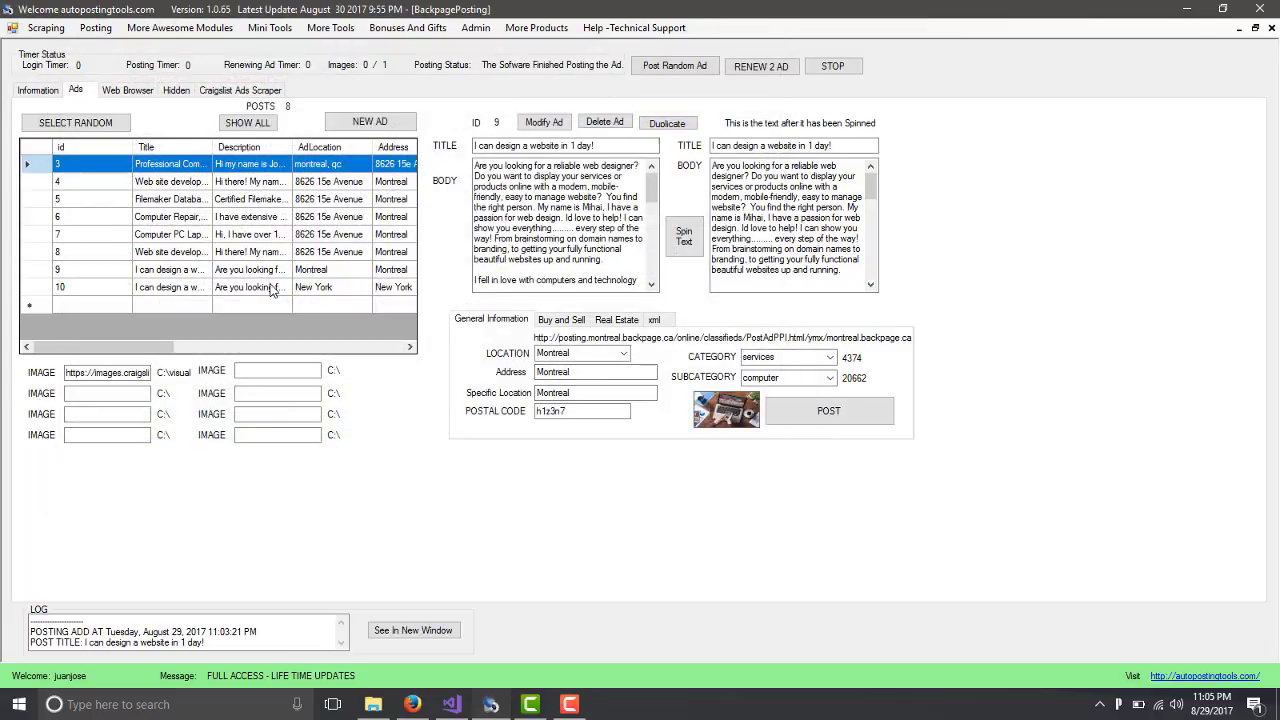
Select ad 10 and post it to Backpage Queens.
{"action": "left_click", "coordinate": [270, 288]}
{"action": "left_click", "coordinate": [850, 410]}
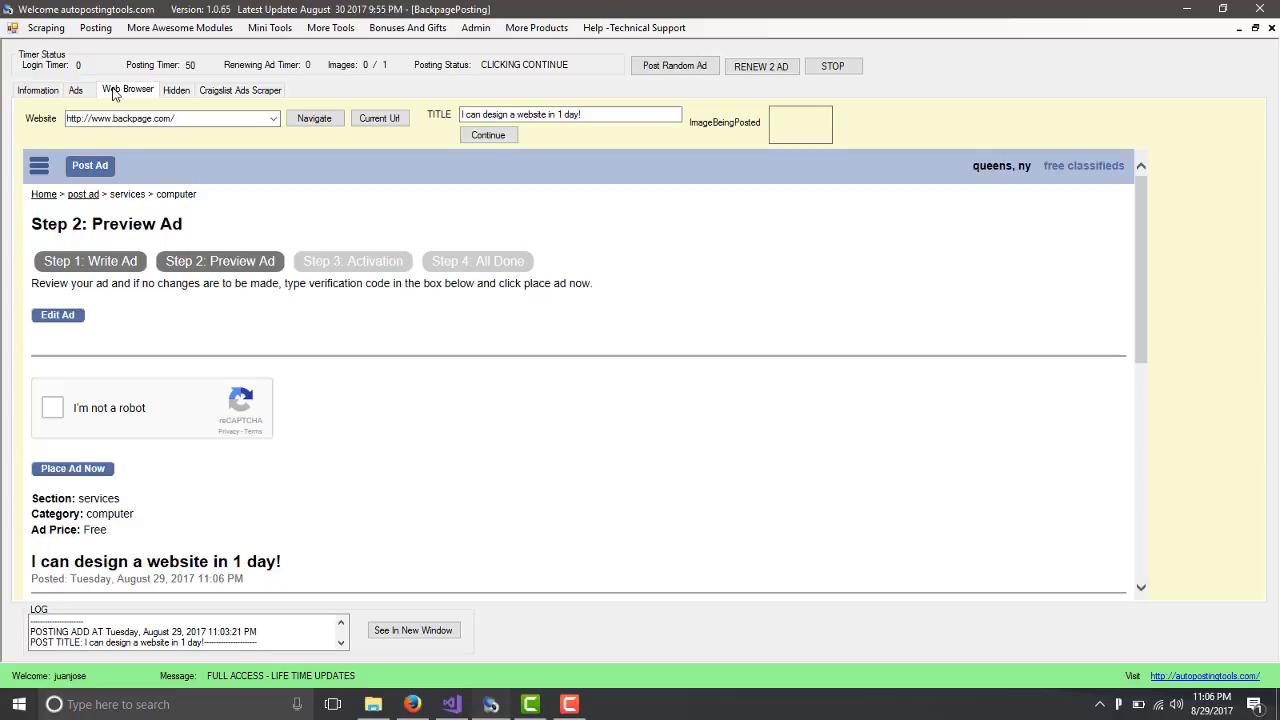
Look through the scraping, tools and posting feature menus, then close the list.
{"action": "left_click", "coordinate": [50, 30]}
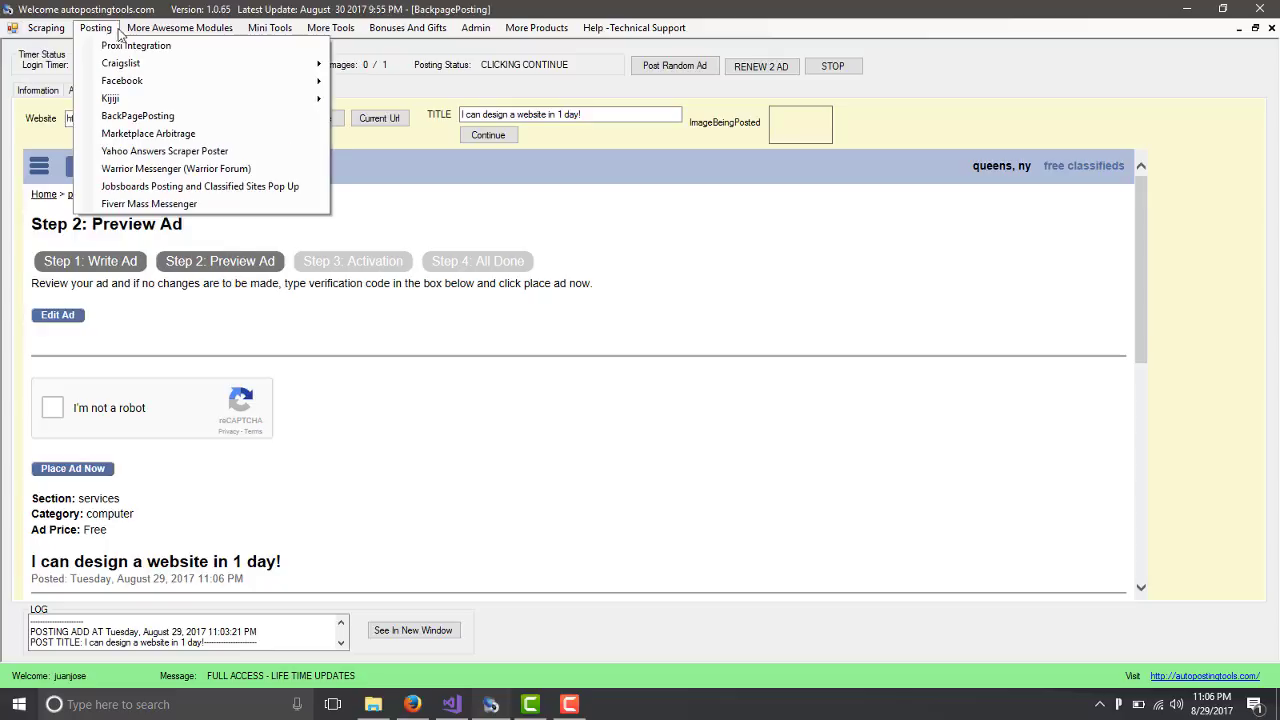
{"action": "left_click", "coordinate": [270, 30]}
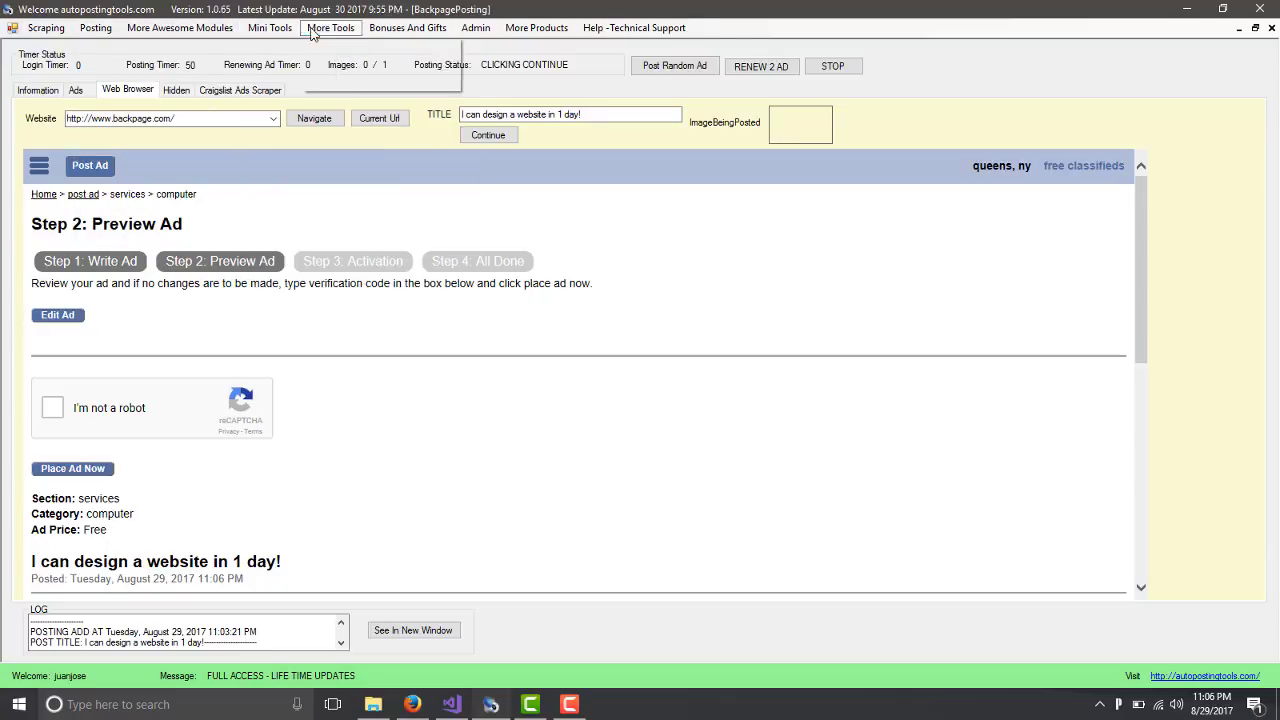
{"action": "left_click", "coordinate": [330, 30]}
{"action": "mouse_move", "coordinate": [97, 34]}
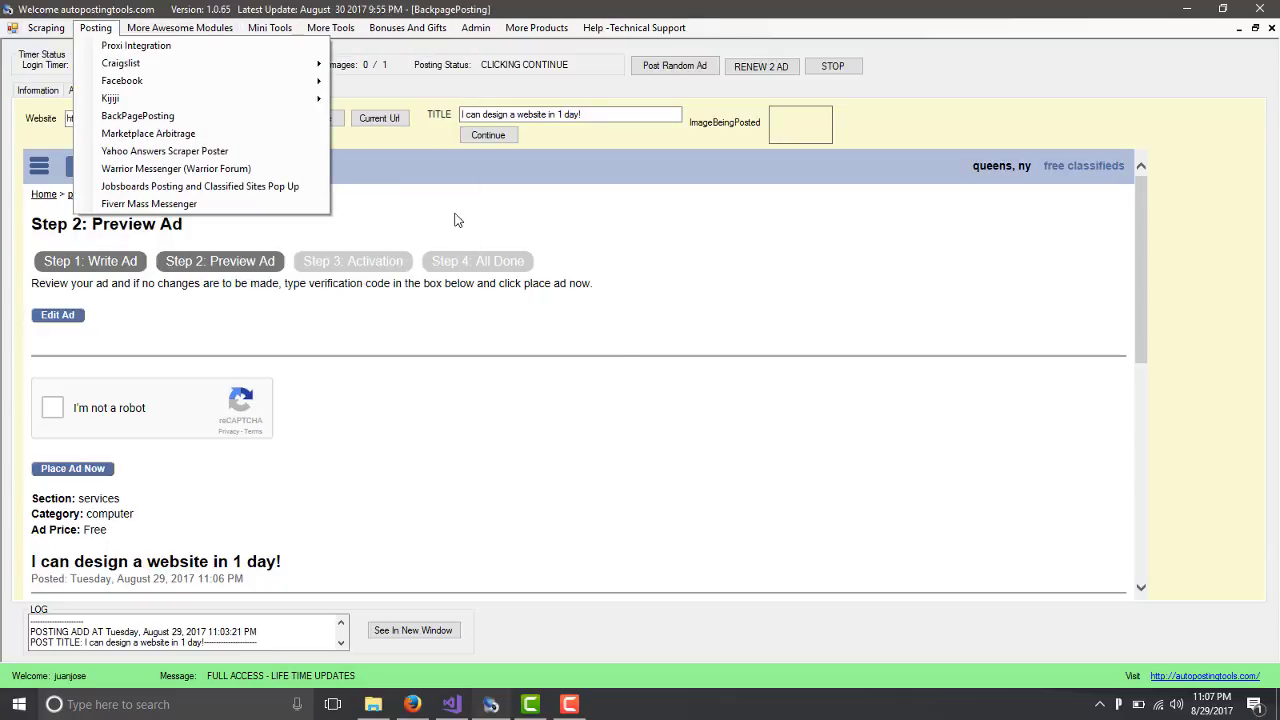
{"action": "left_click", "coordinate": [617, 348]}
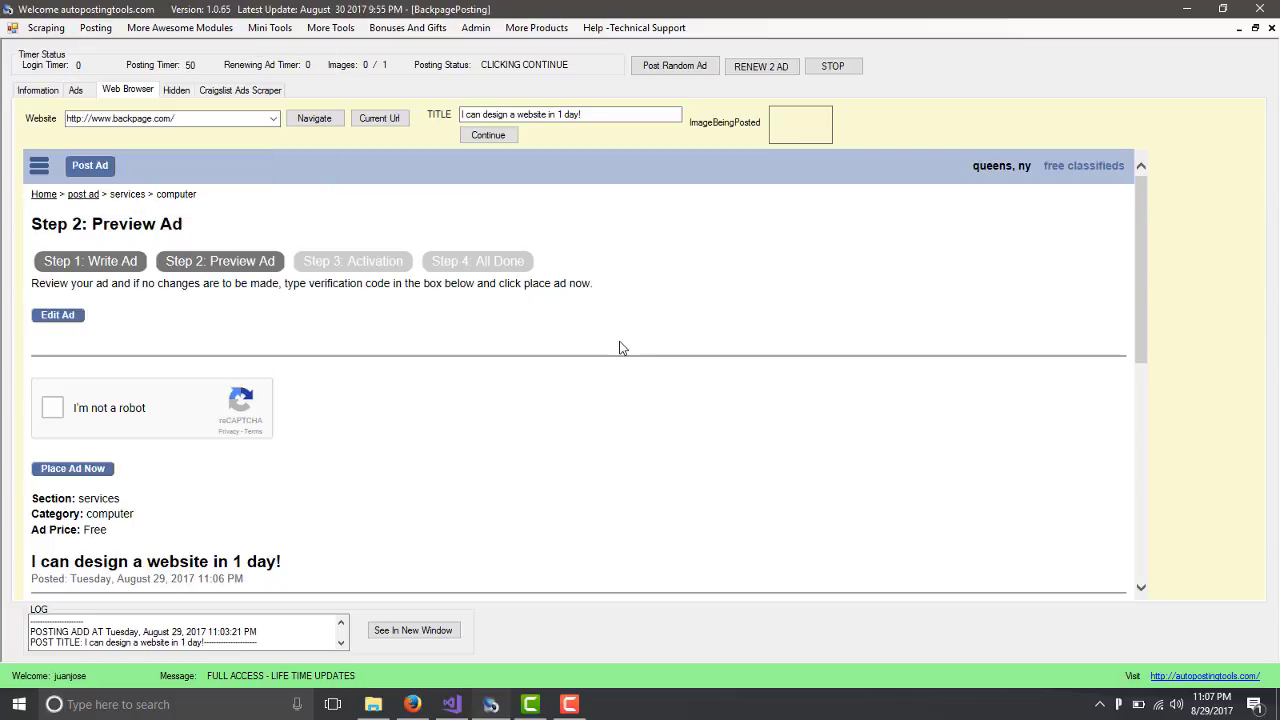
Tick 'I'm not a robot', select every car tile as new ones load, and verify.
{"action": "left_click", "coordinate": [52, 410]}
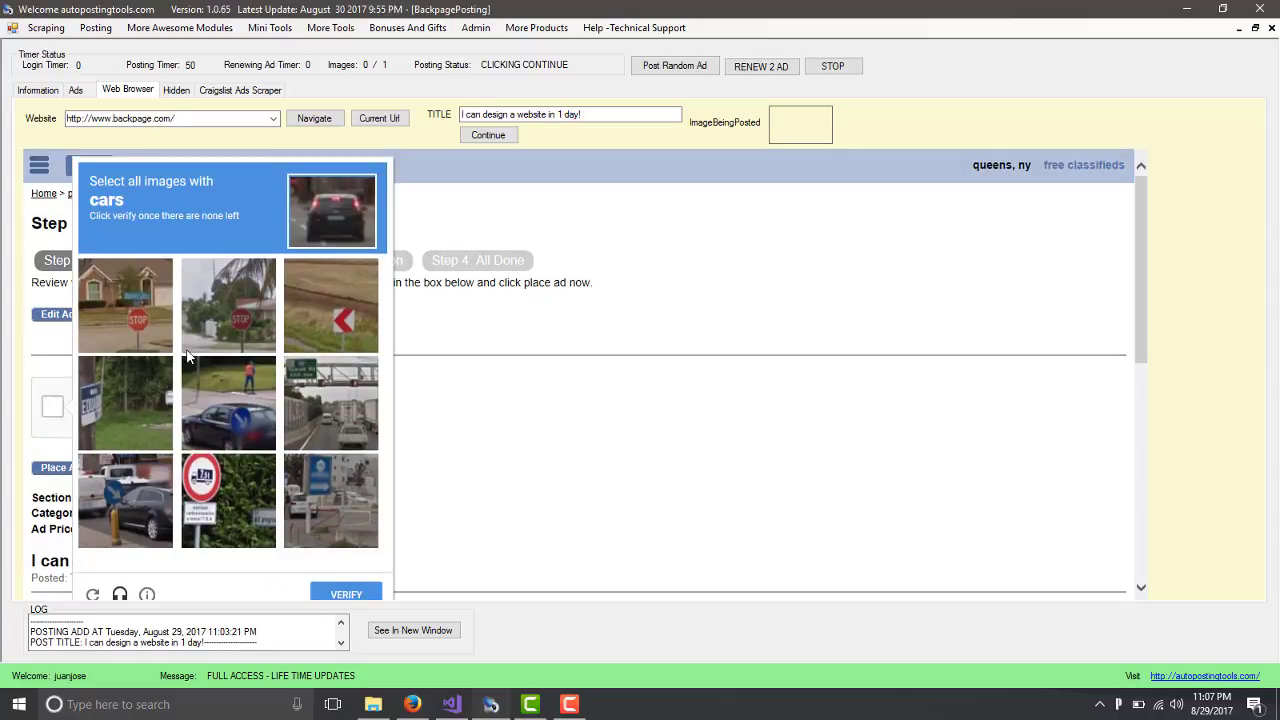
{"action": "left_click", "coordinate": [242, 423]}
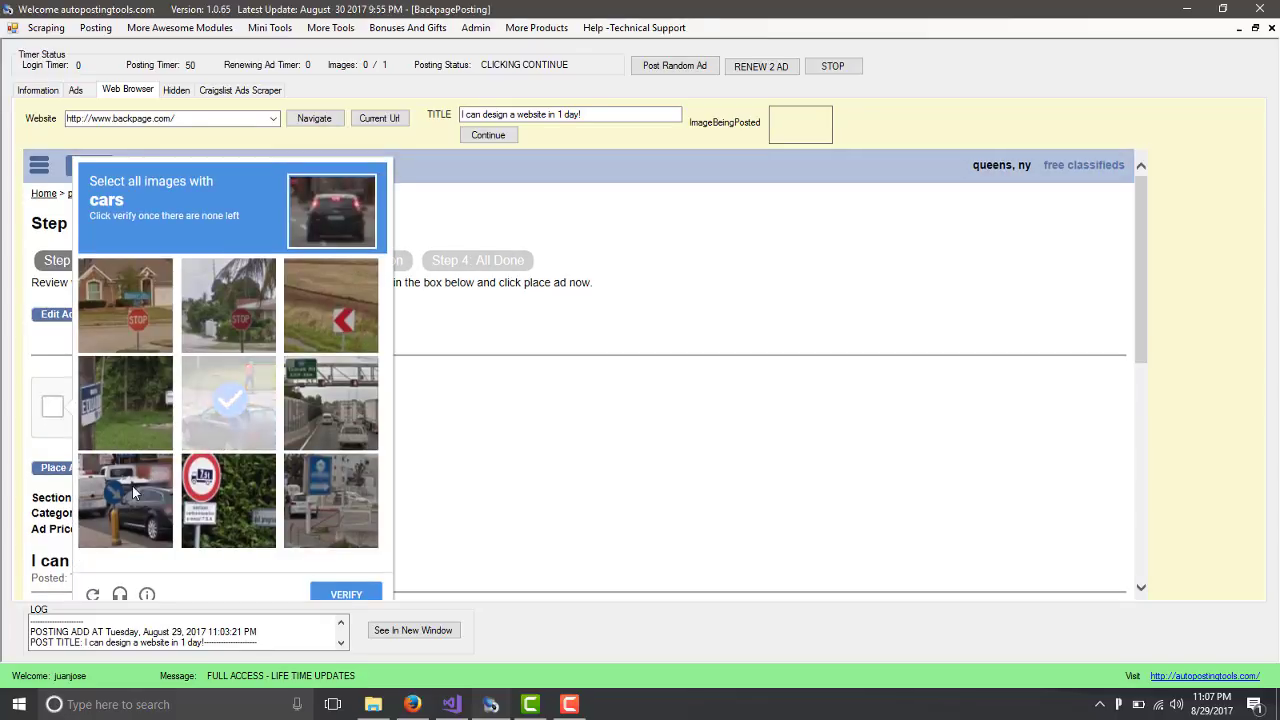
{"action": "left_click", "coordinate": [132, 486]}
{"action": "left_click", "coordinate": [334, 500]}
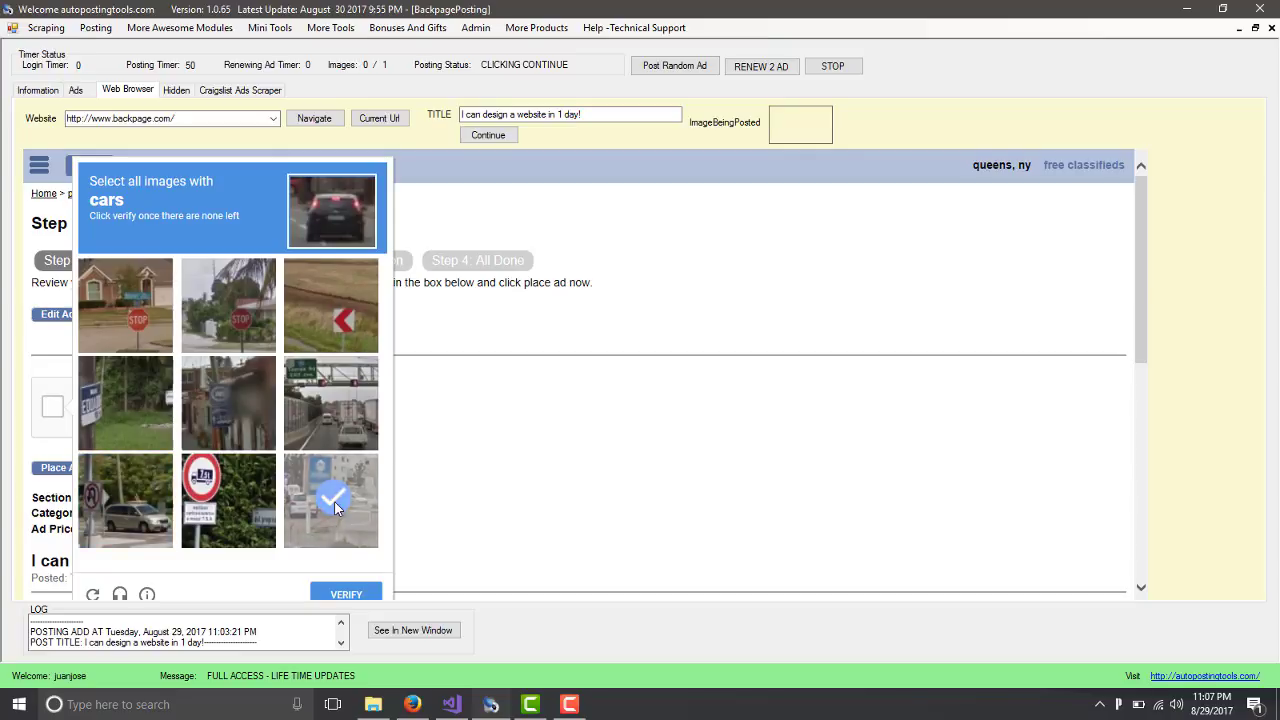
{"action": "left_click", "coordinate": [137, 509]}
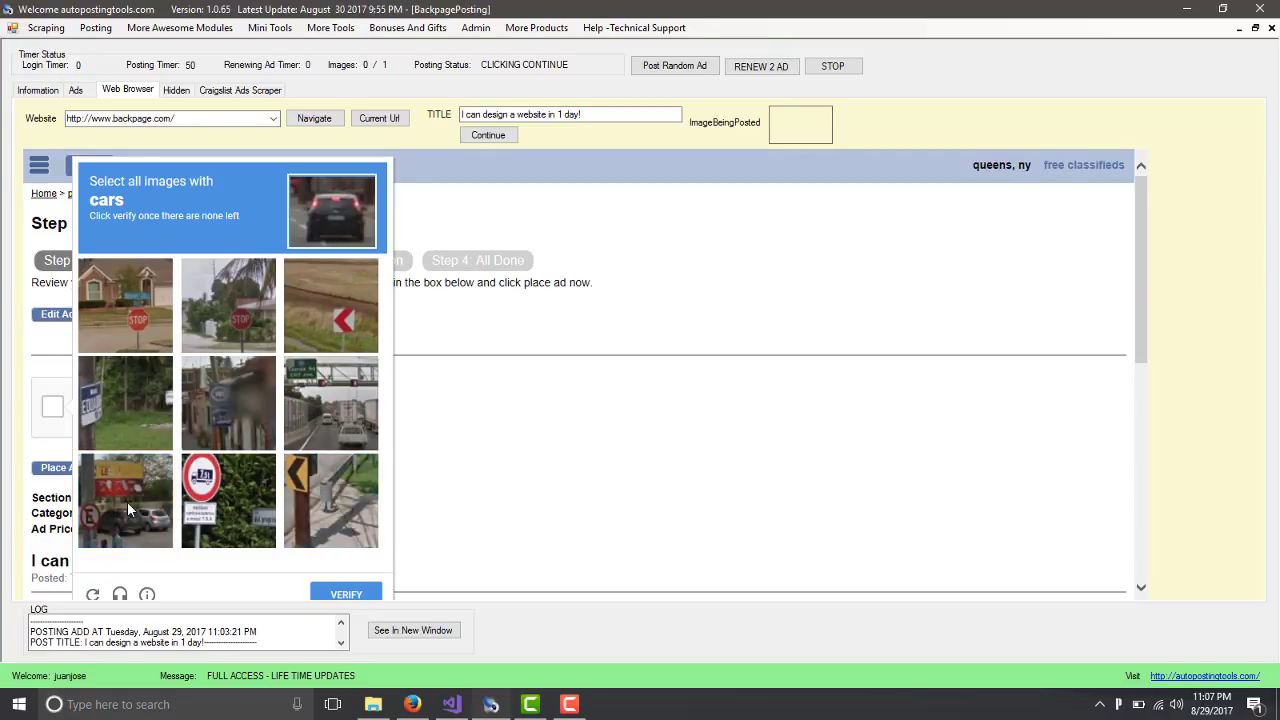
{"action": "left_click", "coordinate": [127, 501]}
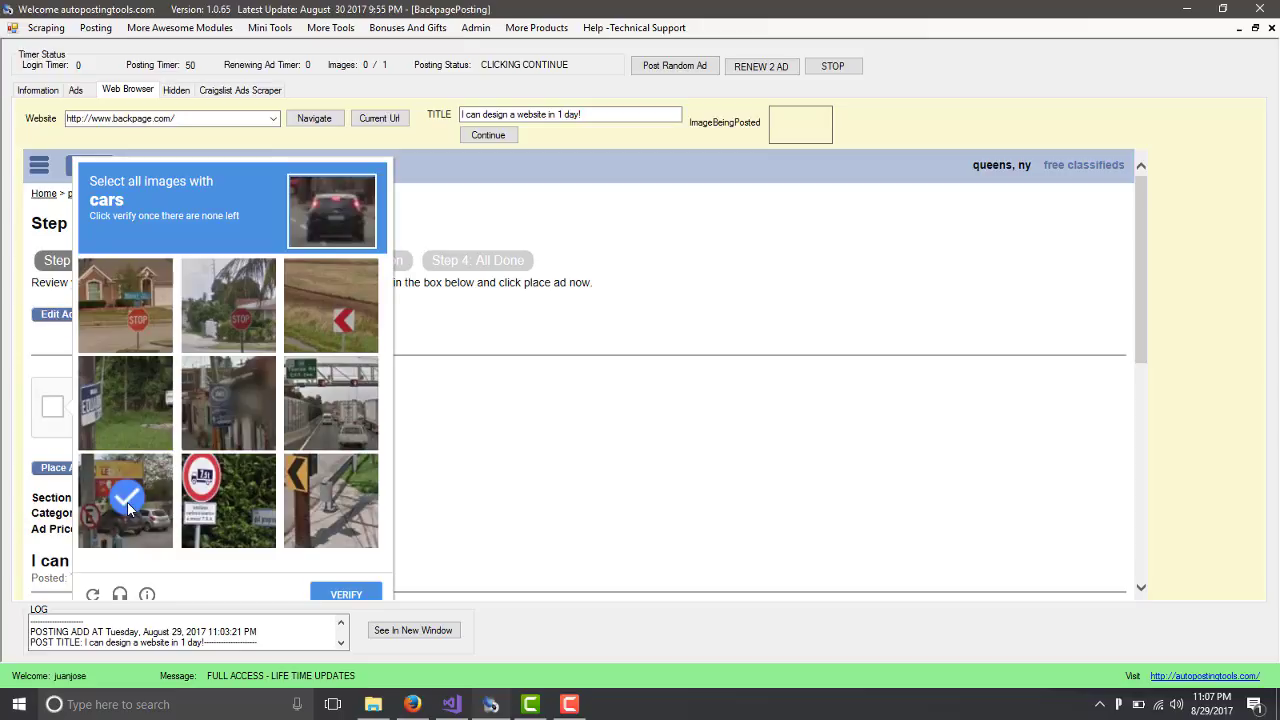
{"action": "left_click", "coordinate": [324, 419]}
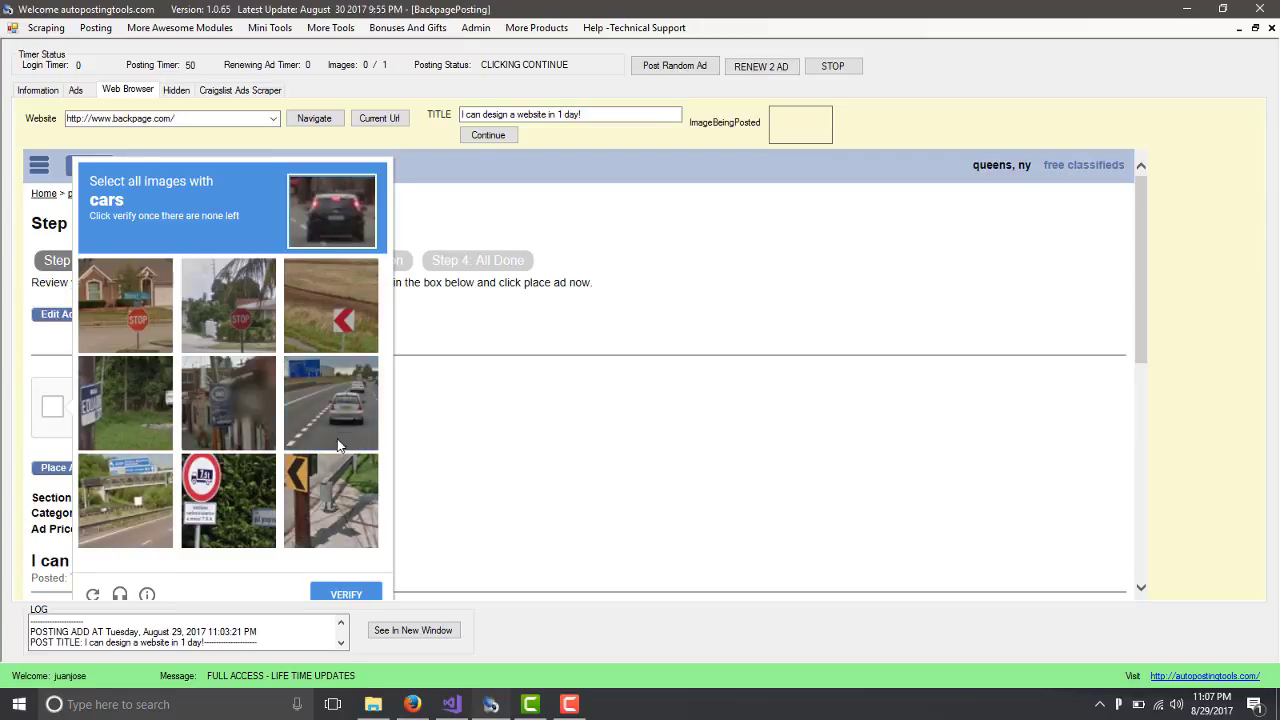
{"action": "left_click", "coordinate": [333, 413]}
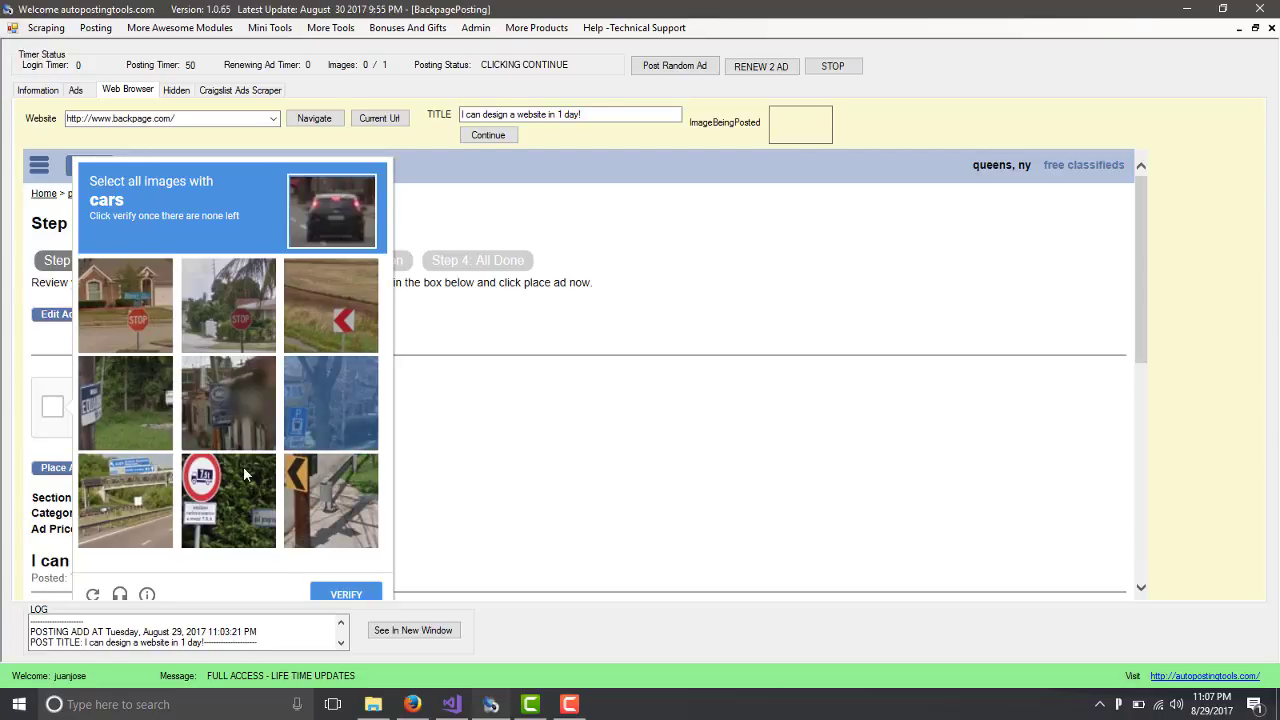
{"action": "left_click", "coordinate": [350, 596]}
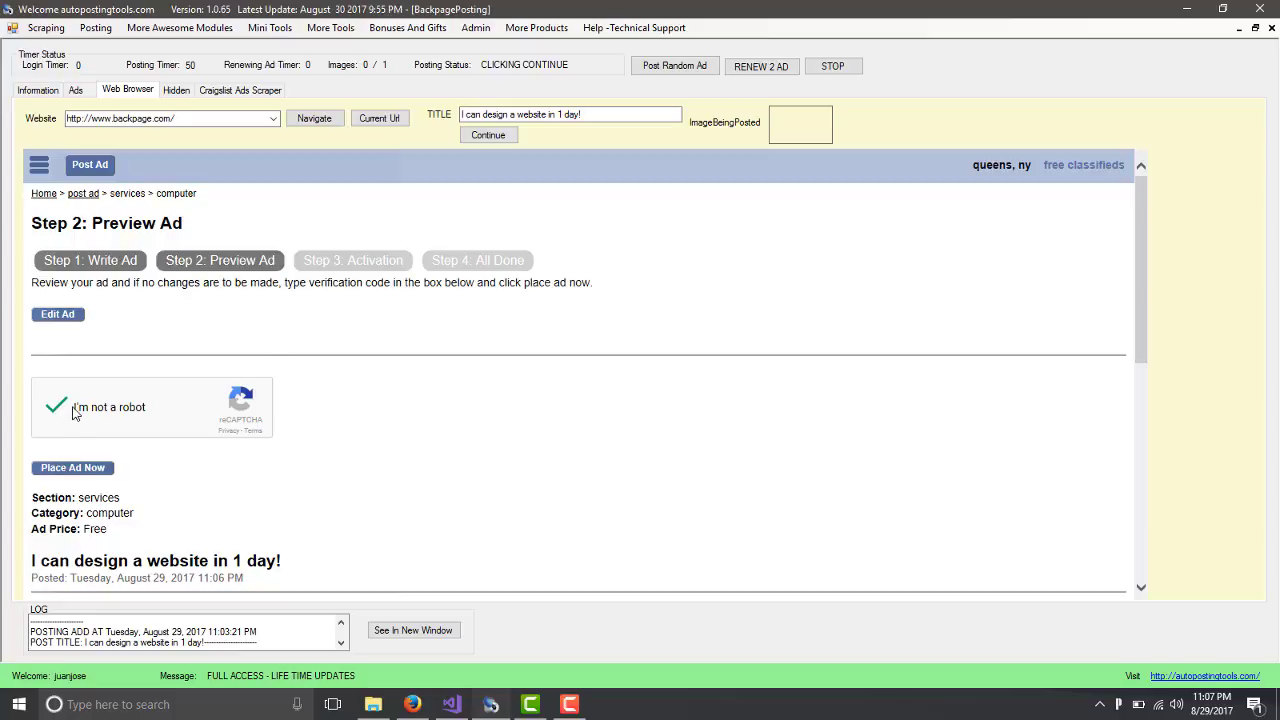
Place the Queens ad and check its queens market entries in the Backpage ad list.
{"action": "left_click", "coordinate": [498, 139]}
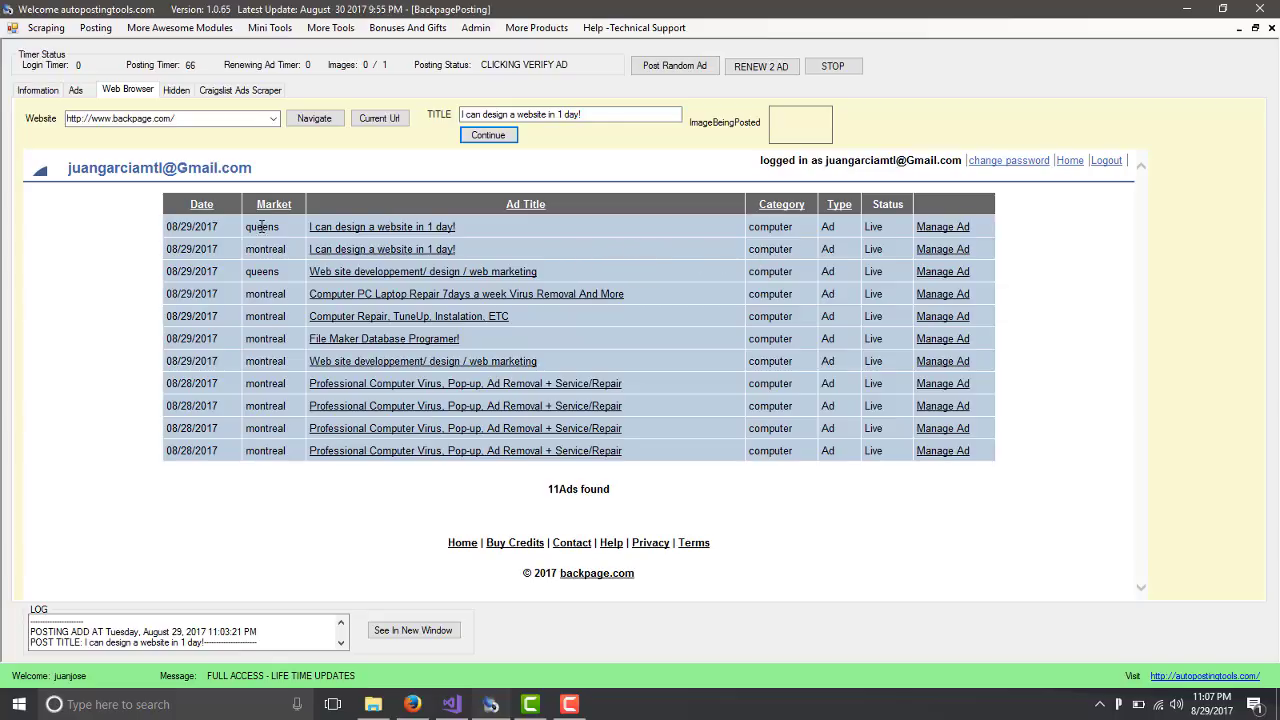
{"action": "left_click_drag", "start_coordinate": [251, 226], "coordinate": [271, 226]}
{"action": "left_click_drag", "start_coordinate": [283, 271], "coordinate": [254, 272]}
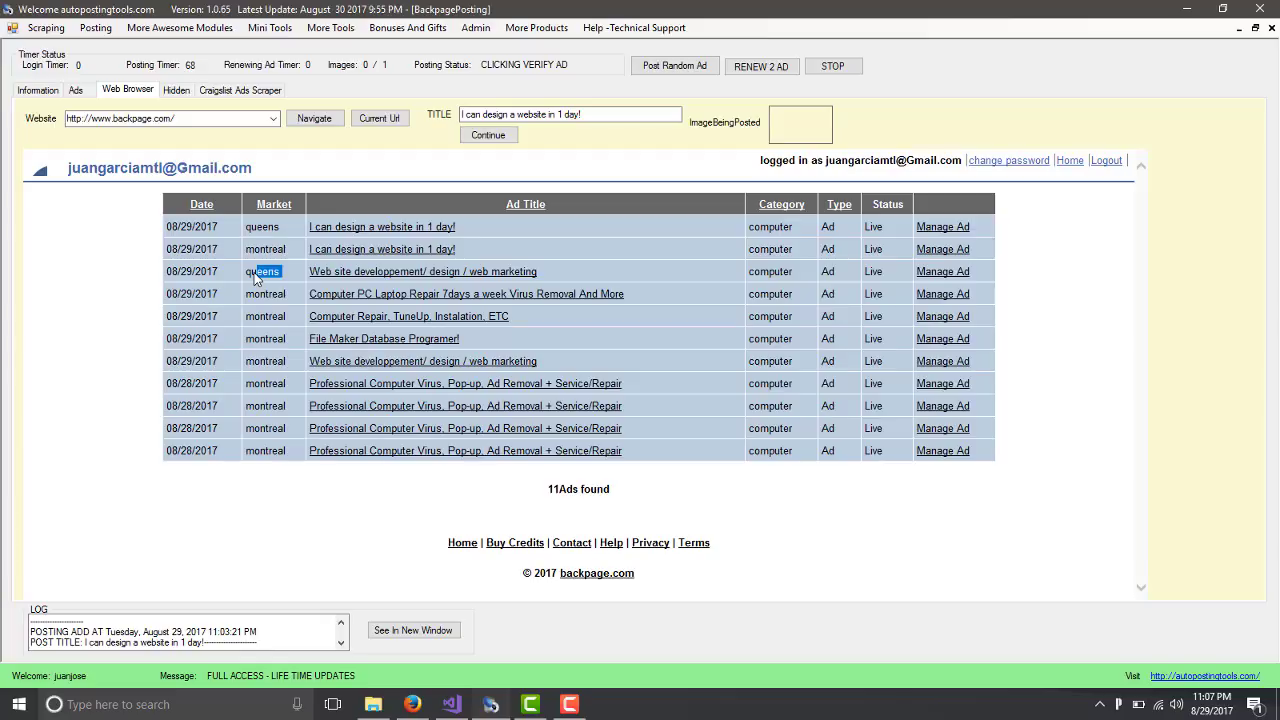
{"action": "left_click", "coordinate": [677, 281]}
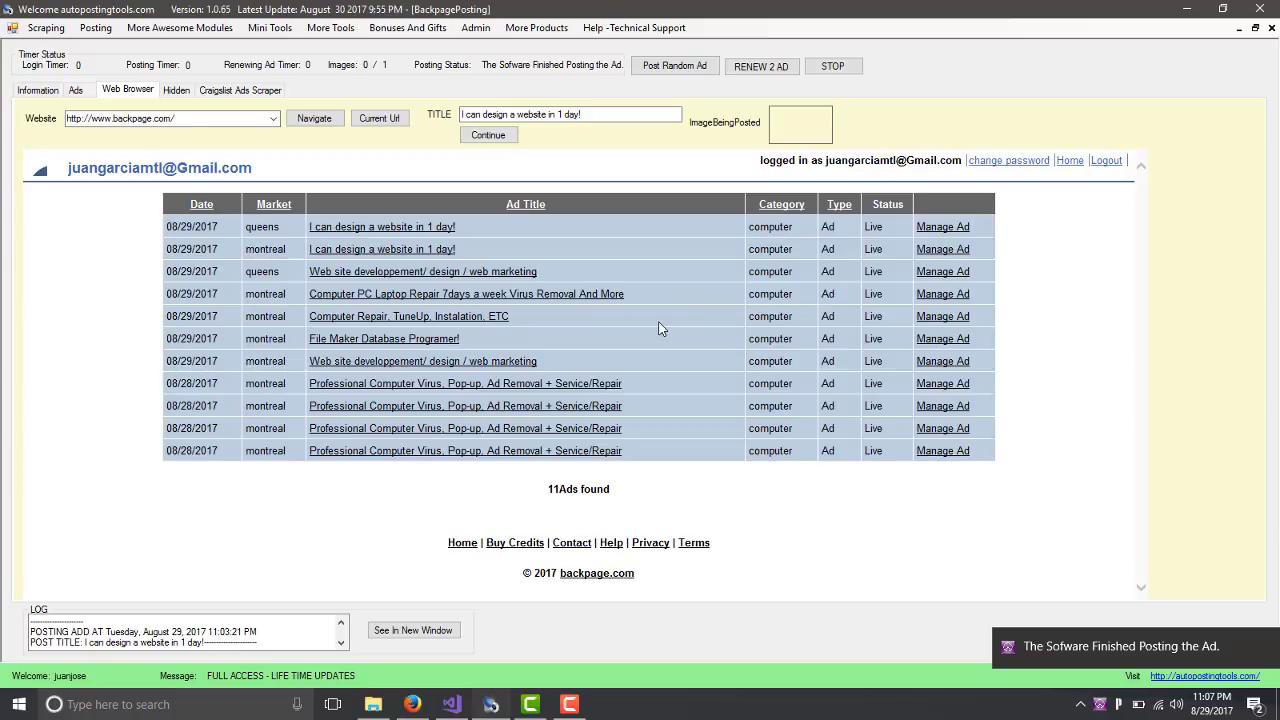
{"action": "left_click", "coordinate": [232, 91]}
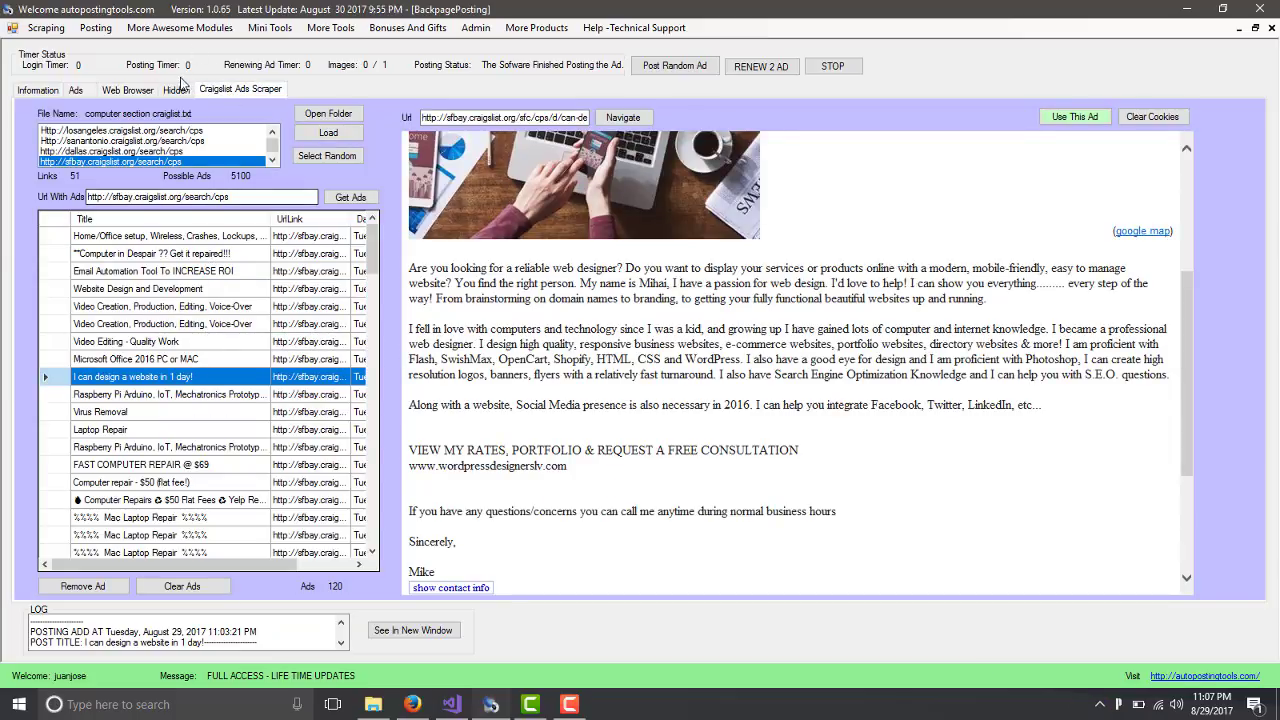
{"action": "left_click", "coordinate": [130, 91]}
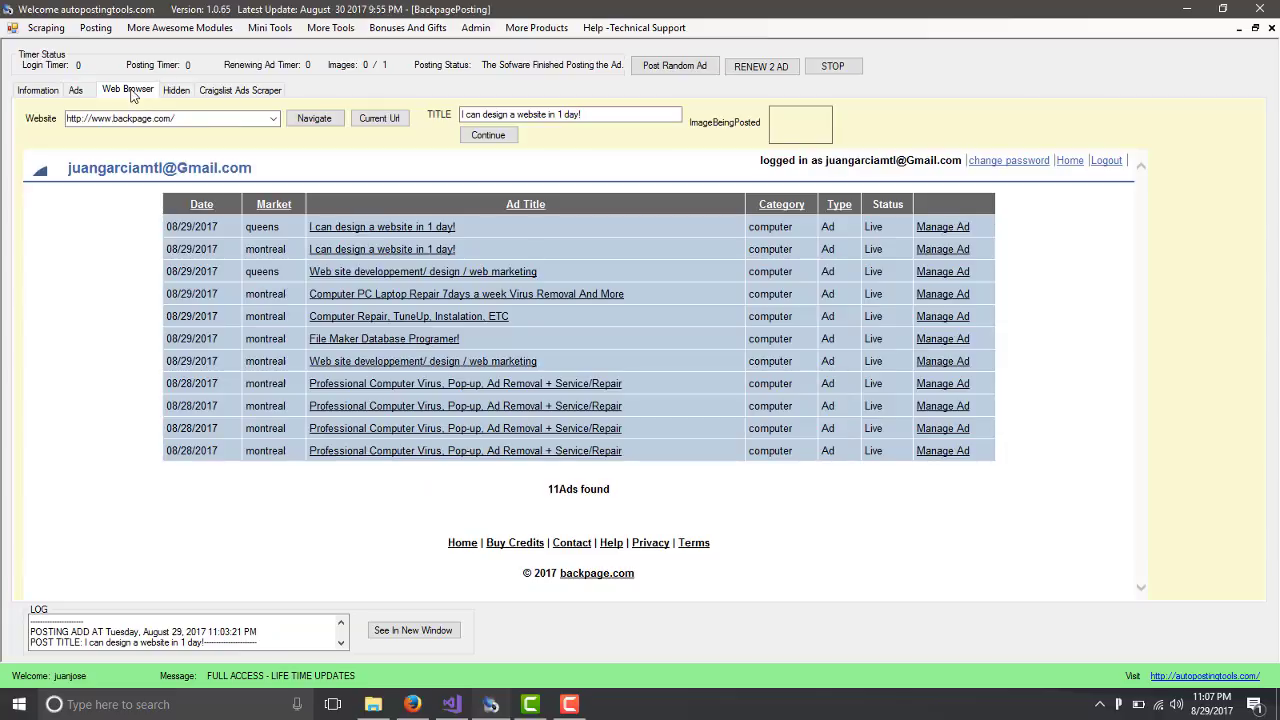